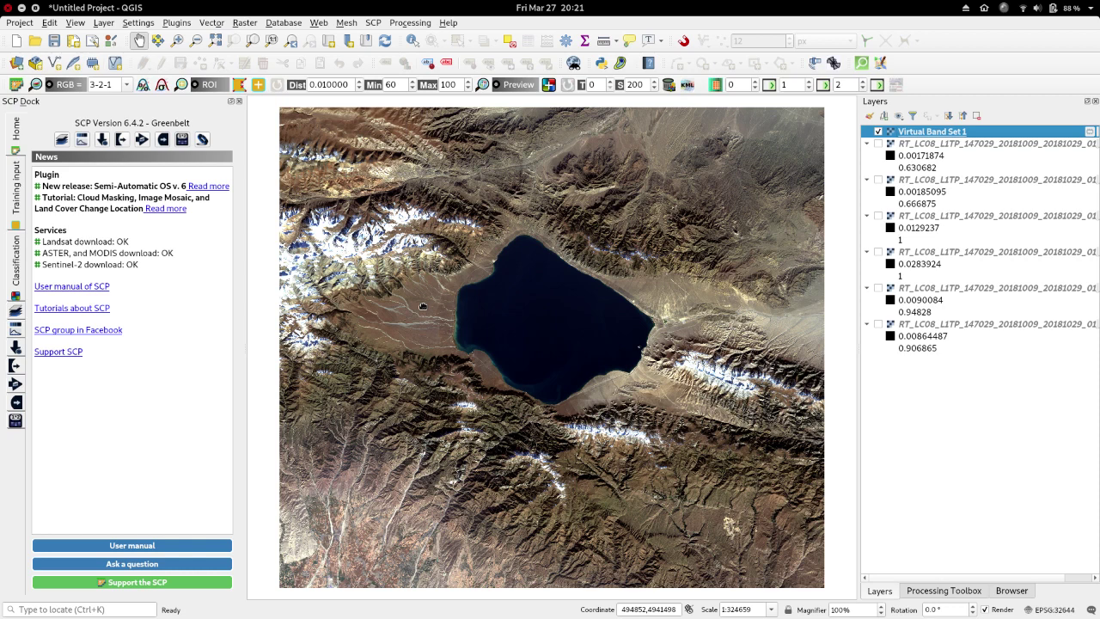
Display the virtual band set in the 4-3-2 color composite for comparison, and restore the 3-2-1 composite
left_click(128, 87)
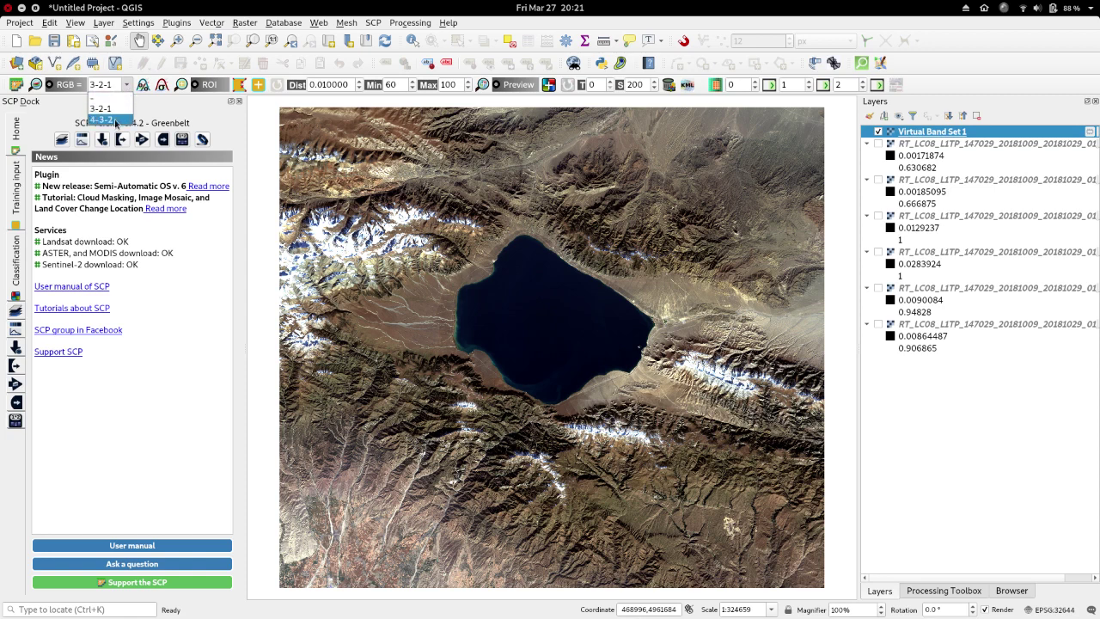
left_click(116, 122)
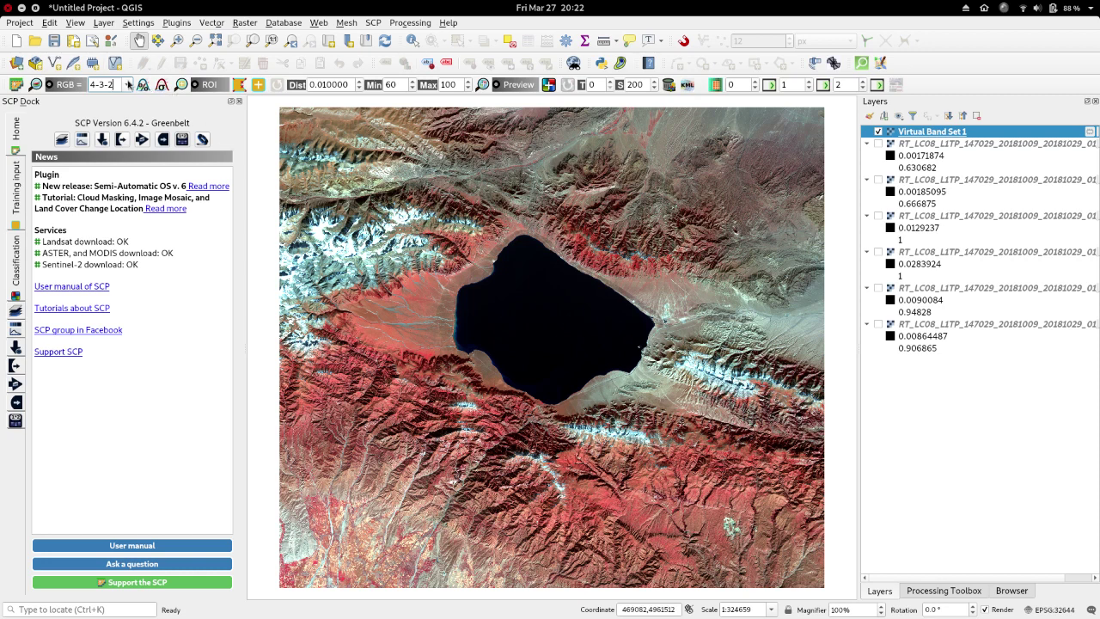
left_click(128, 84)
left_click(120, 106)
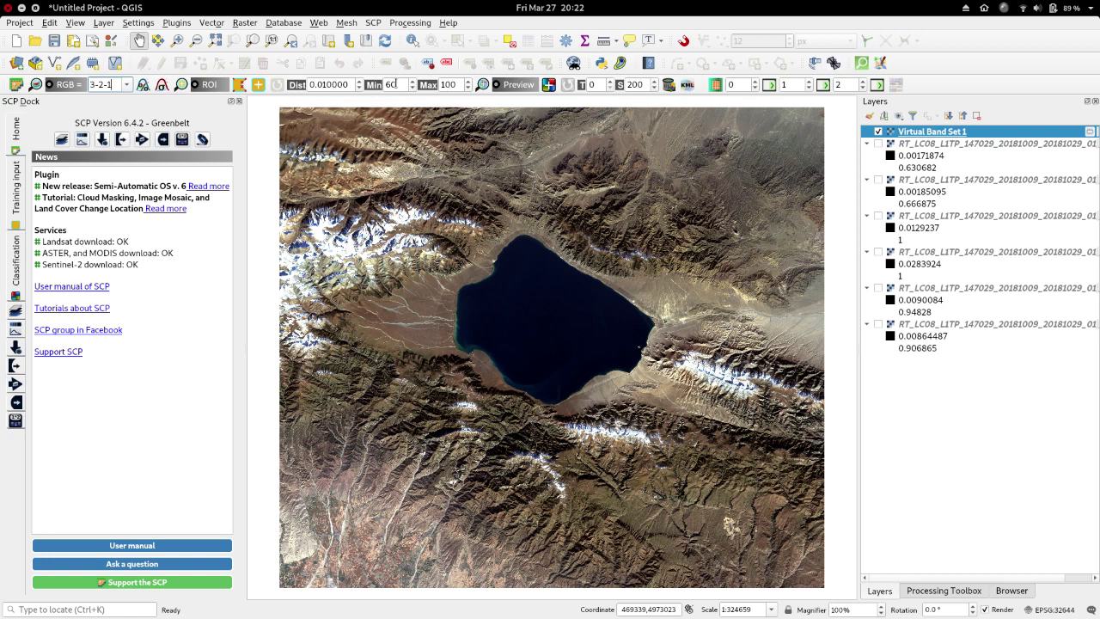
left_click(324, 84)
left_click(401, 85)
left_click(462, 84)
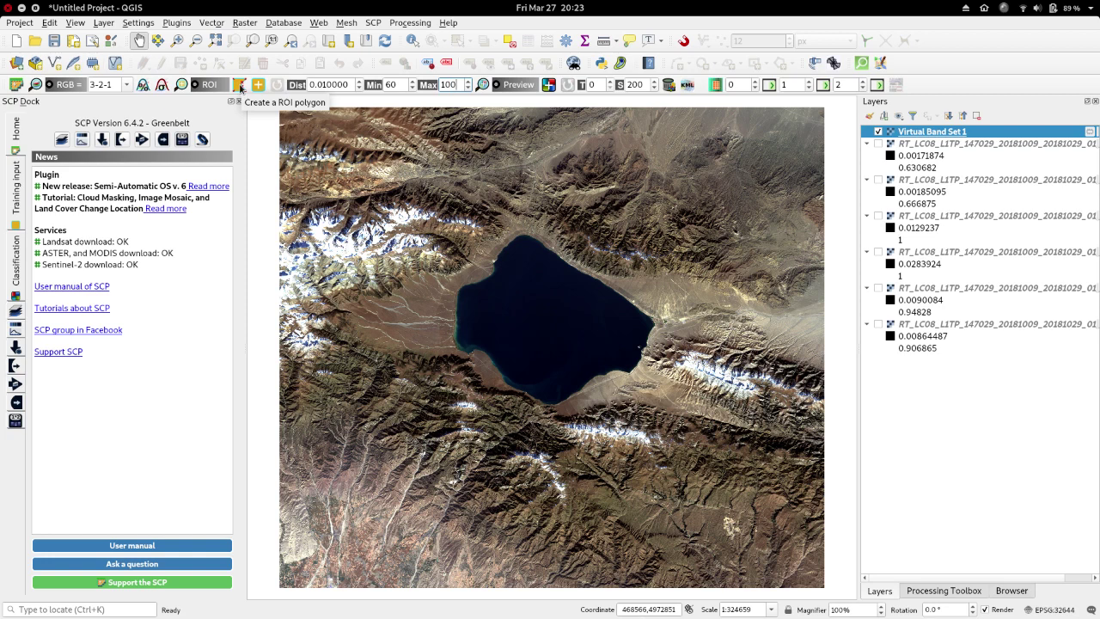
Draw a four-vertex ROI polygon inside the lake with the manual ROI polygon tool
left_click(241, 89)
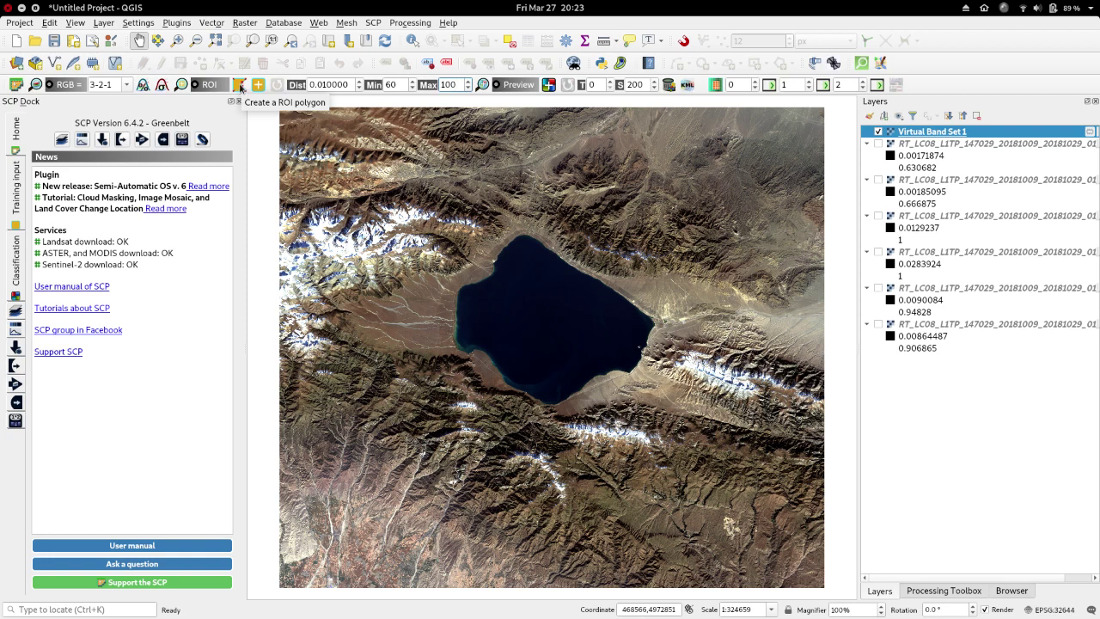
left_click(503, 325)
left_click(580, 325)
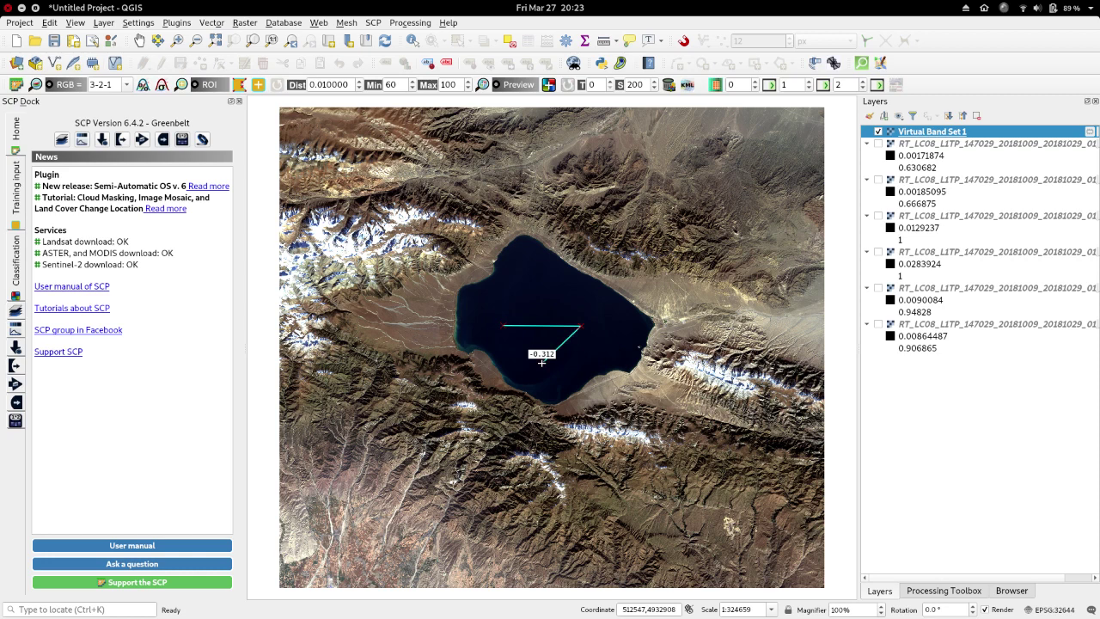
left_click(542, 363)
right_click(513, 349)
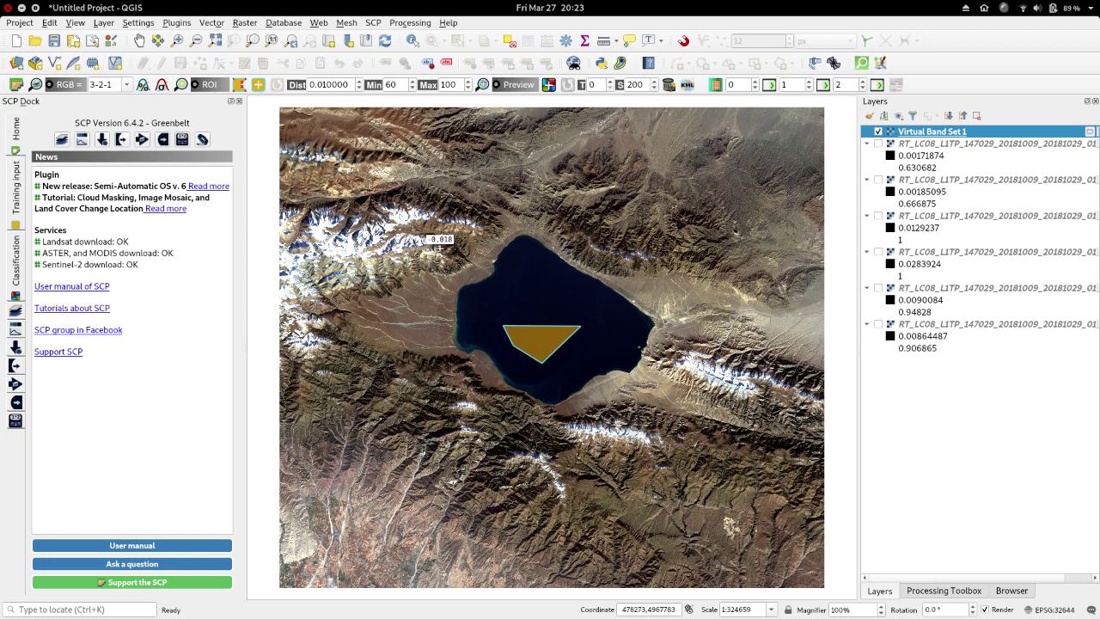
Grow ROIs from seed pixels in the lake, including a smaller one with Min 30 and Max 50
left_click(522, 301)
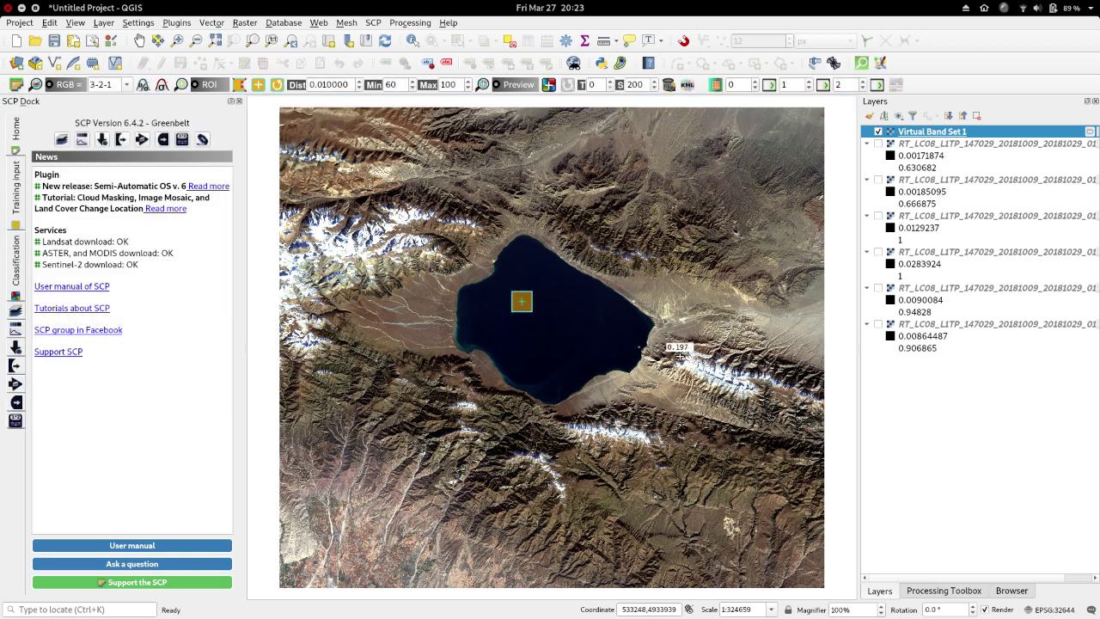
left_click(567, 333)
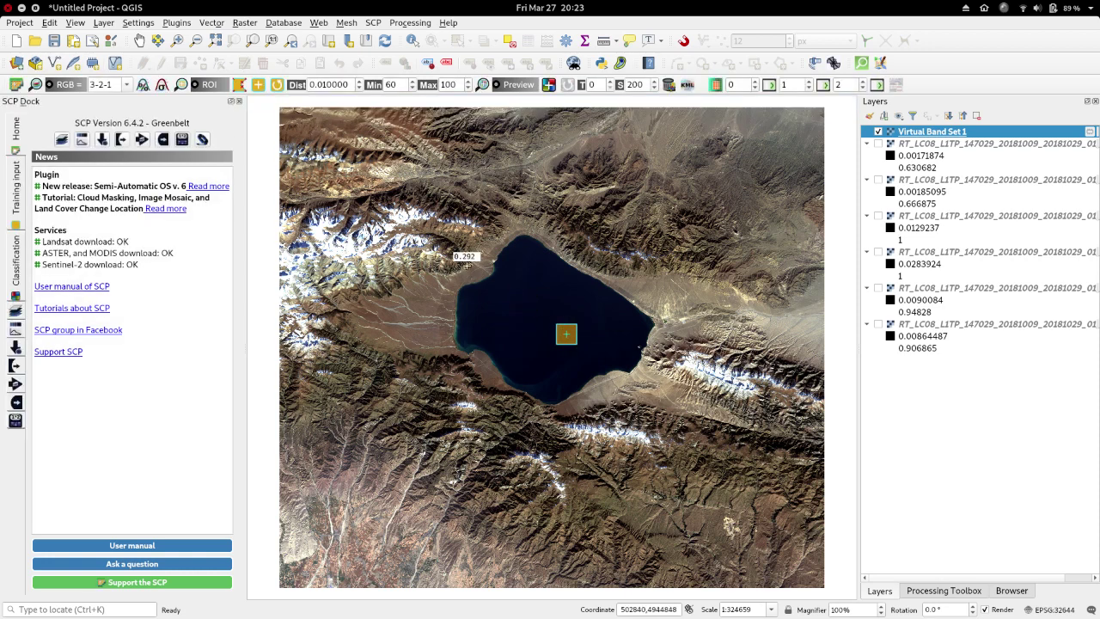
double_click(392, 84)
type("30")
key("Tab")
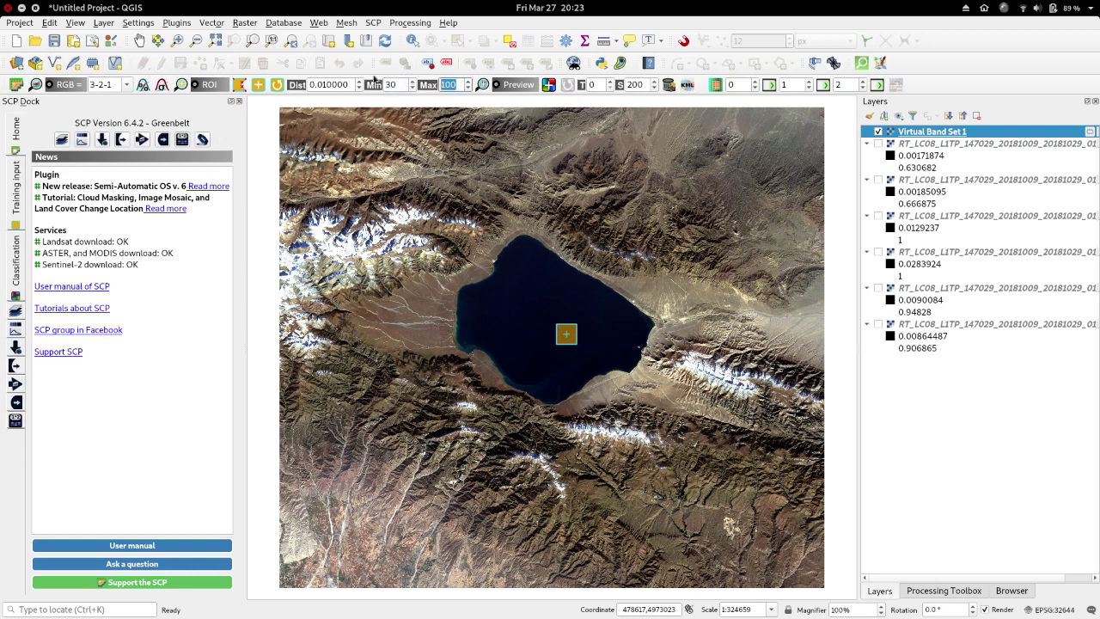
type("50")
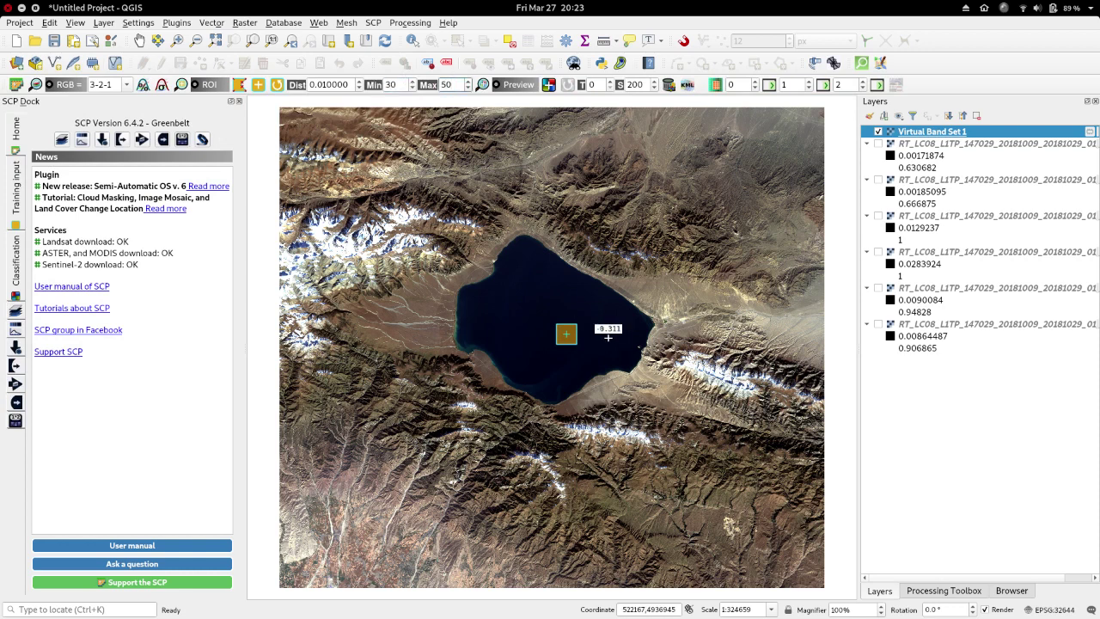
left_click(522, 306)
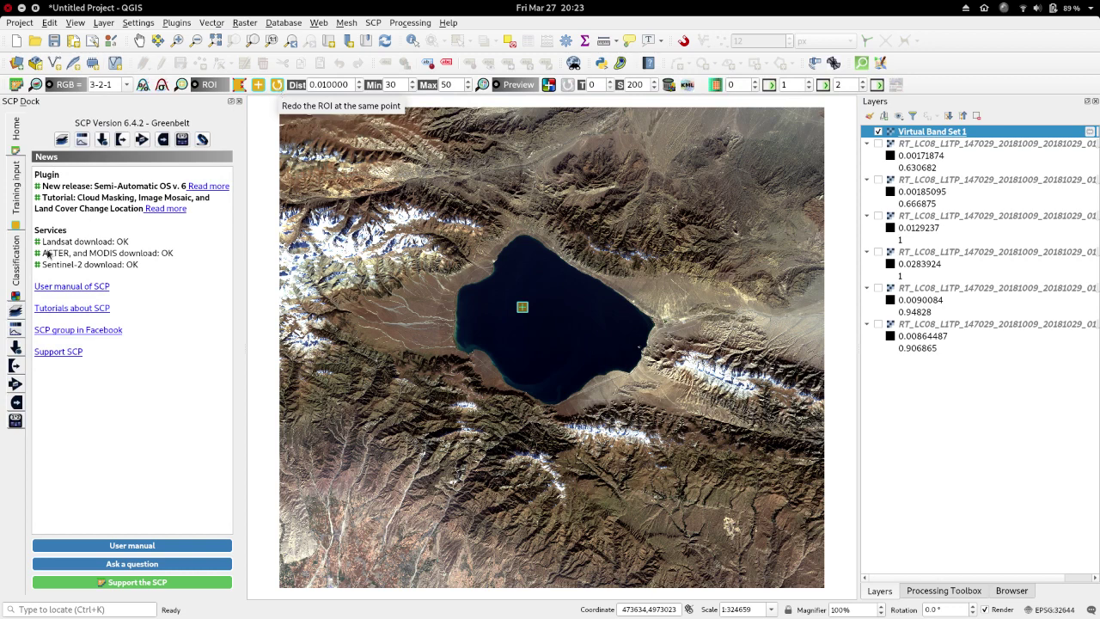
Create a new training input file named training1 in the surfref_clip folder, and widen the SCP dock
left_click(15, 187)
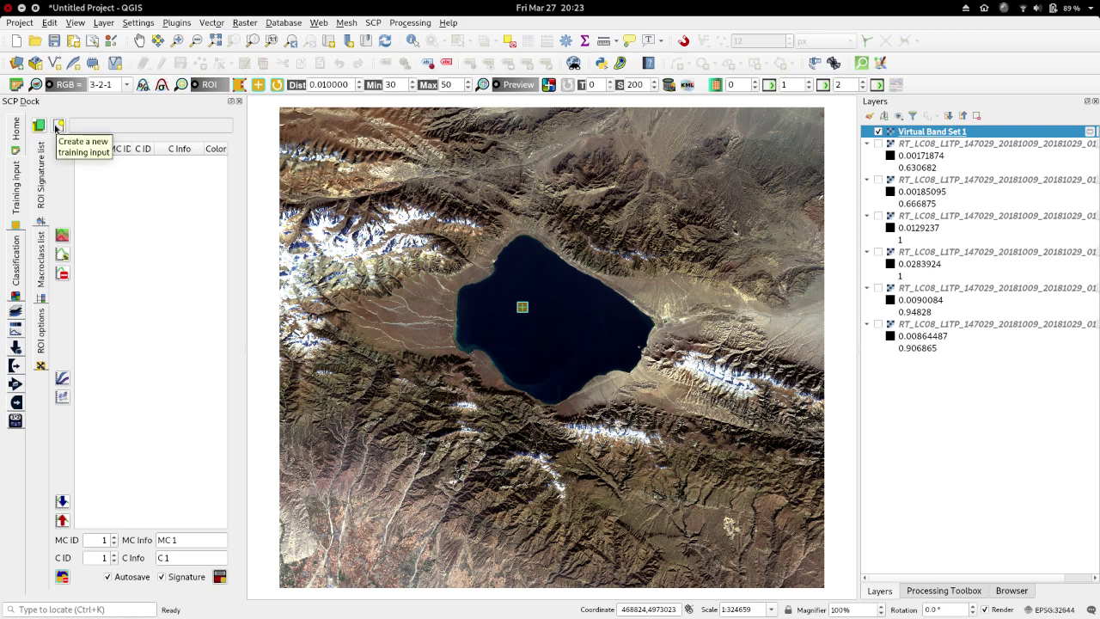
left_click(59, 125)
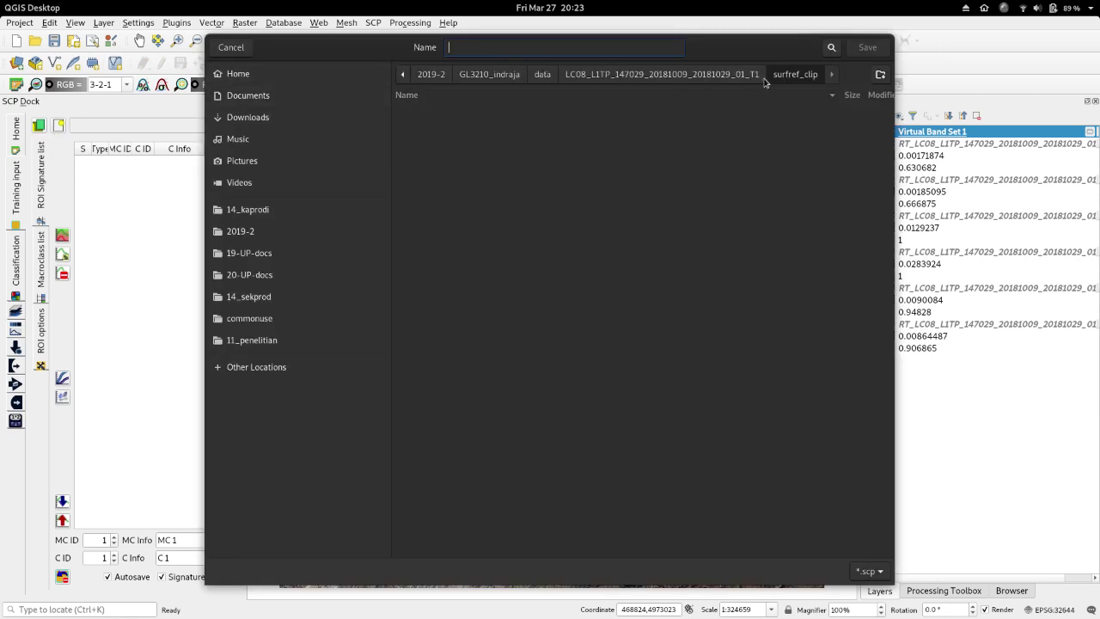
type("traiing1")
key("BackSpace")
key("BackSpace")
key("BackSpace")
key("BackSpace")
type("ning1")
left_click(867, 53)
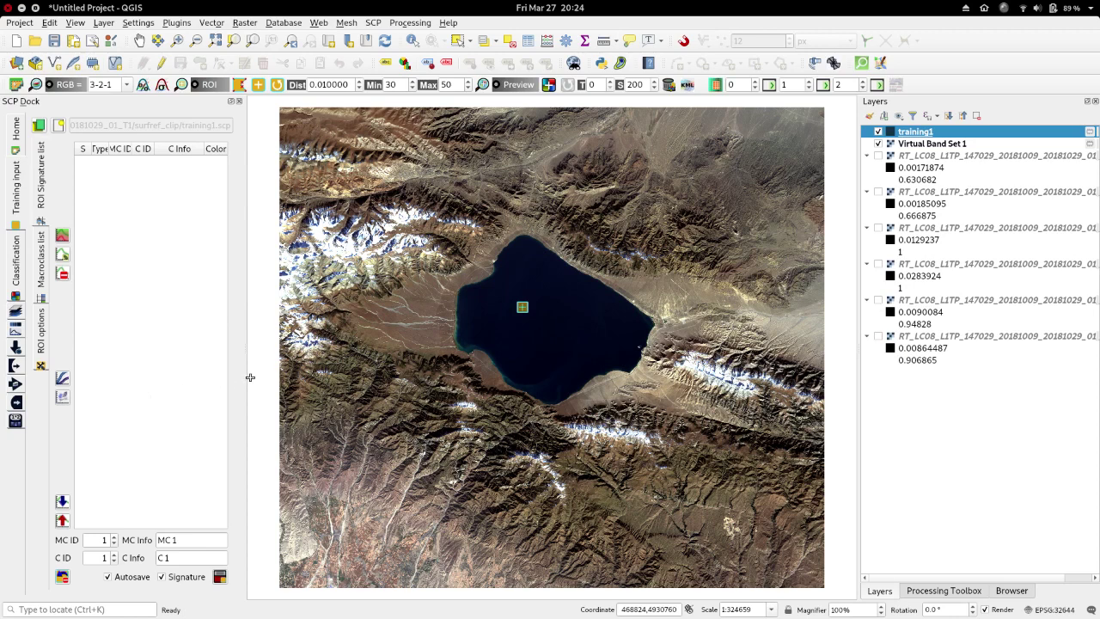
left_click_drag(246, 377, 290, 379)
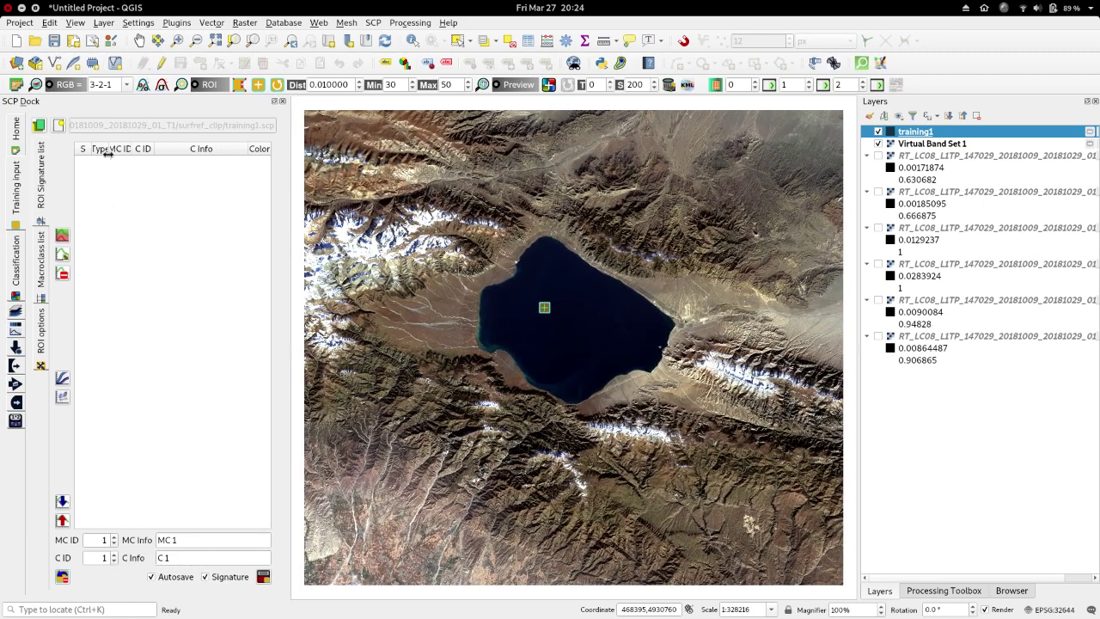
Set the macroclass name to vegetasi and the class name to rumput, keeping both IDs at 1
left_click(204, 539)
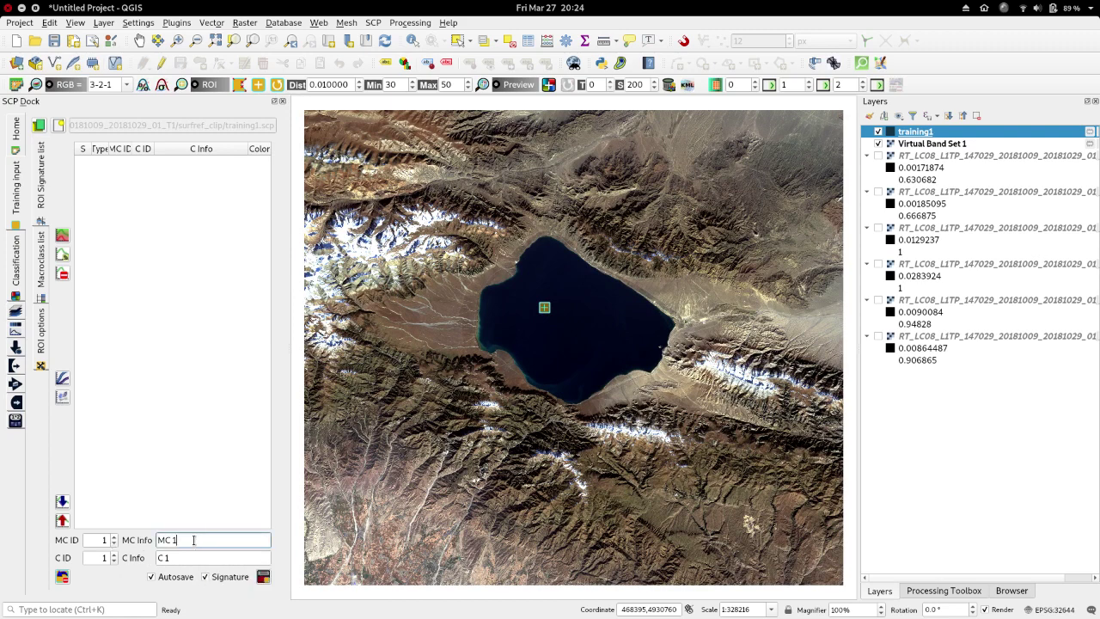
left_click(91, 559)
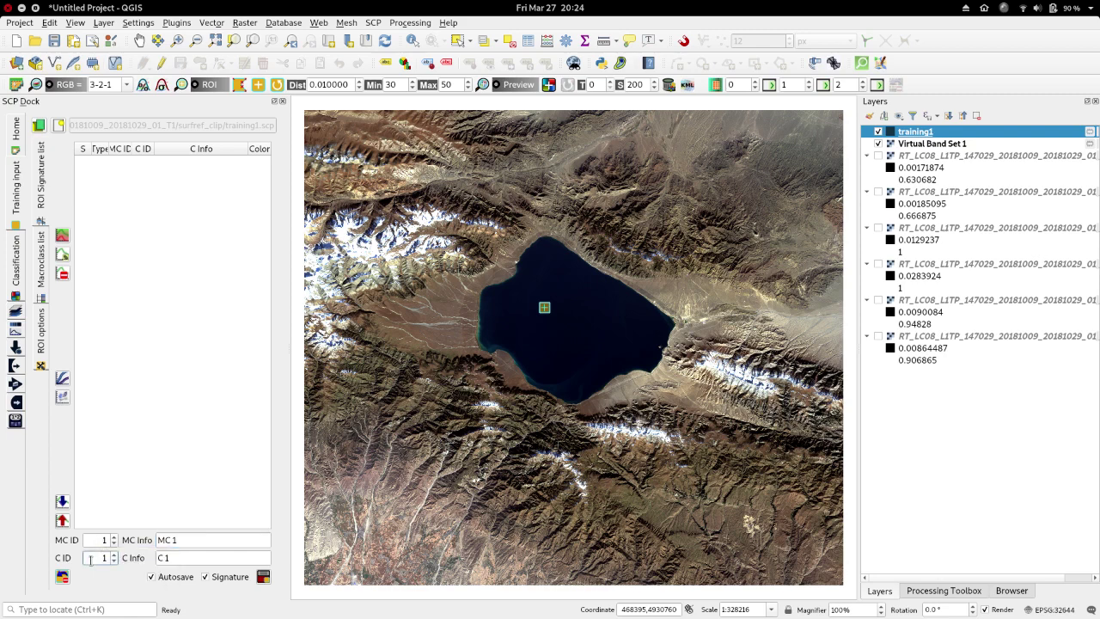
left_click(185, 539)
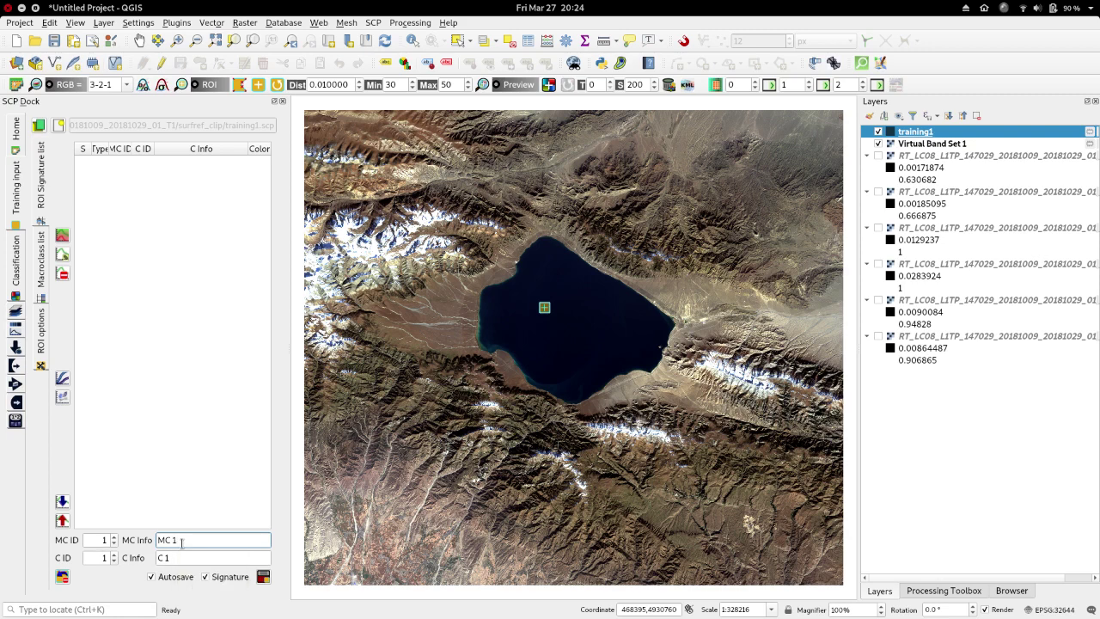
left_click_drag(176, 539, 152, 542)
type("vegetasi")
left_click(100, 557)
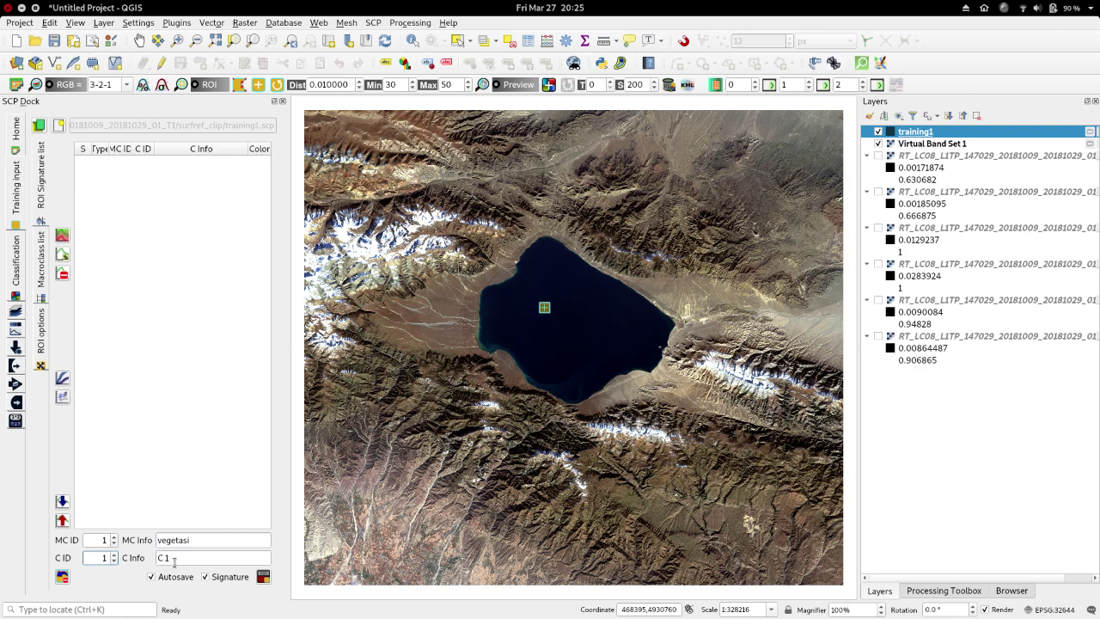
key("Tab")
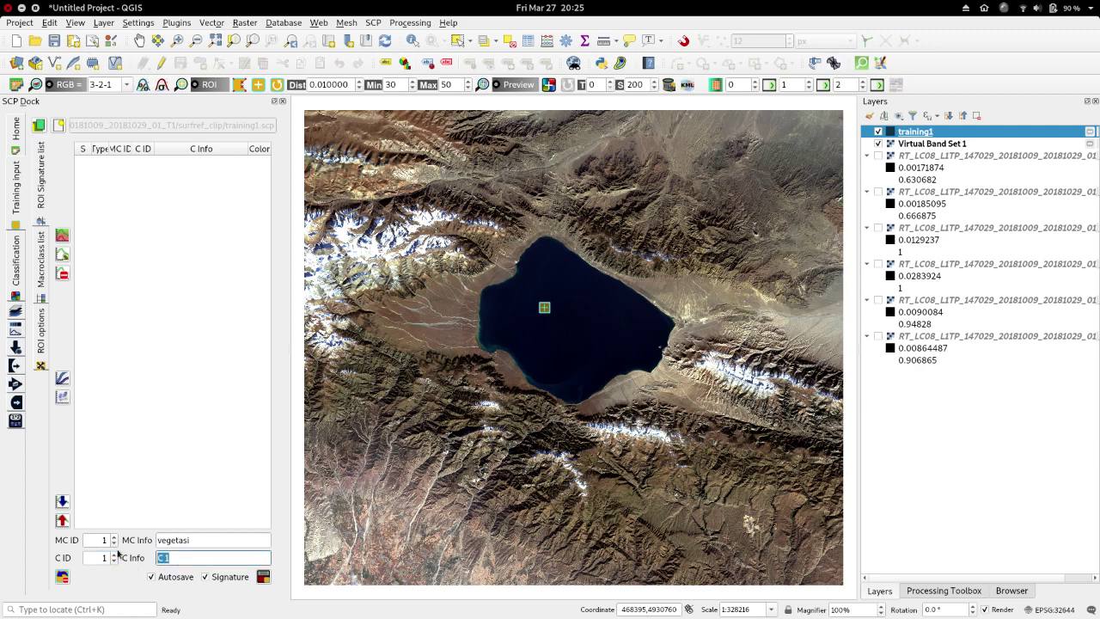
type("rumput")
Set the macroclass name to vagetation and the class name to grass
double_click(176, 541)
type("vageta")
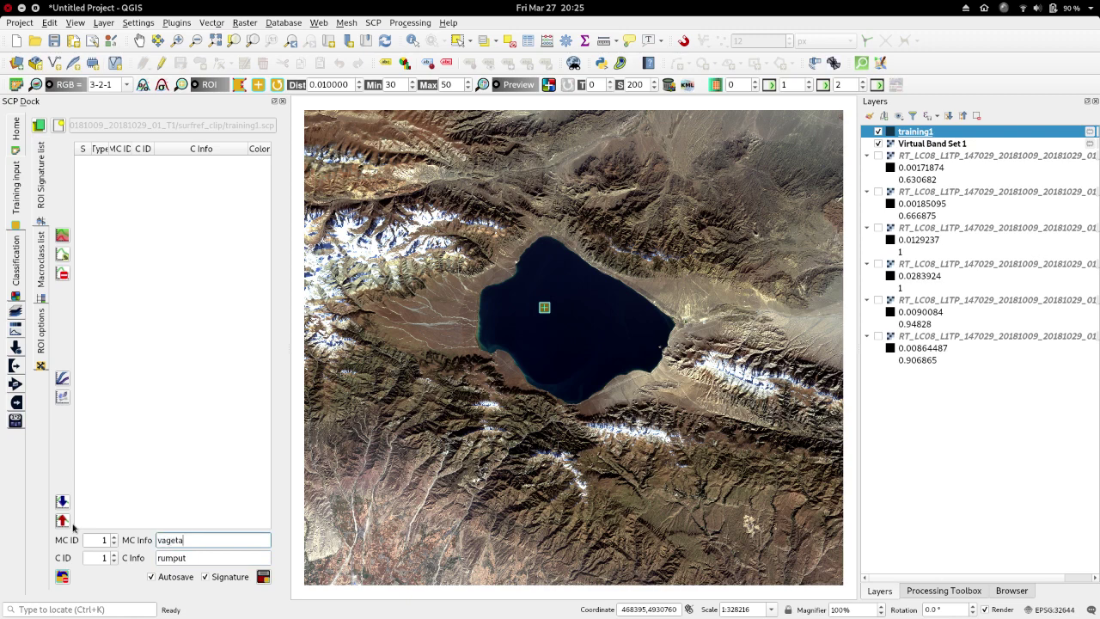
type("tion")
double_click(192, 558)
type("g")
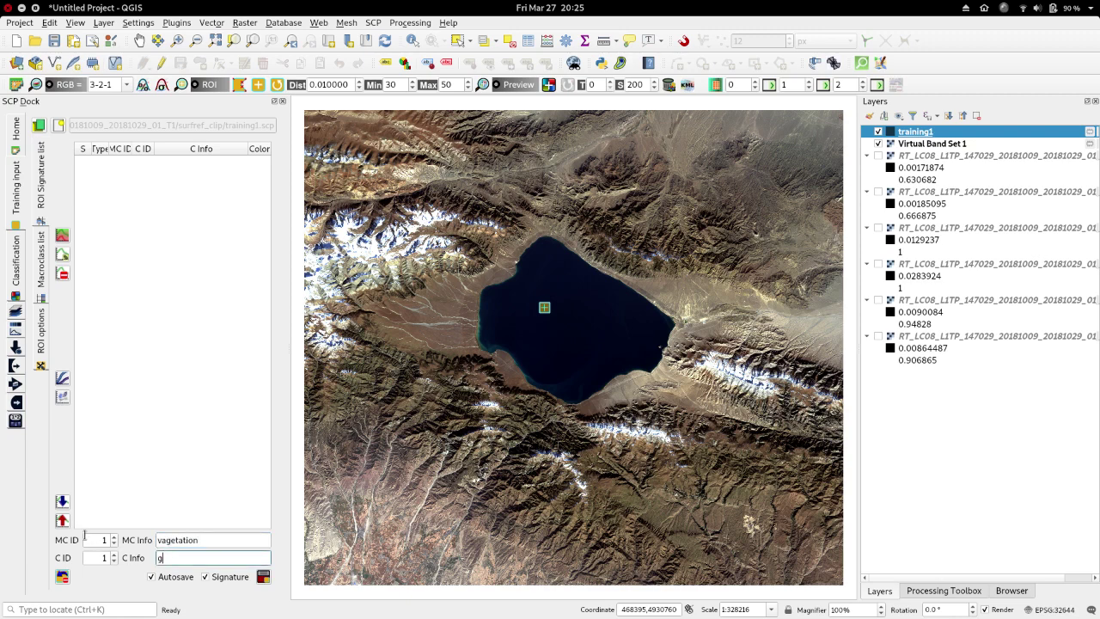
type("rass")
Try pines as the class name, and change it back to grass
left_click_drag(193, 557, 152, 559)
type("pines")
key("BackSpace")
key("BackSpace")
key("BackSpace")
key("BackSpace")
key("BackSpace")
type("grass")
Activate the ROI pointer, and set the ROI growing limits to Min 60 and Max 100
left_click(261, 89)
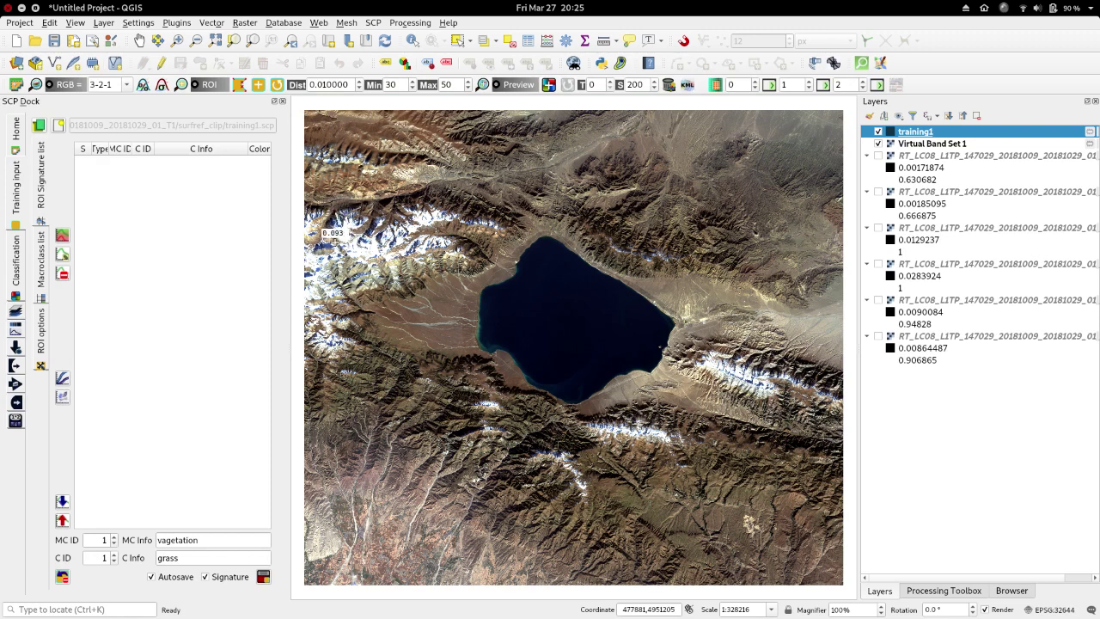
double_click(398, 84)
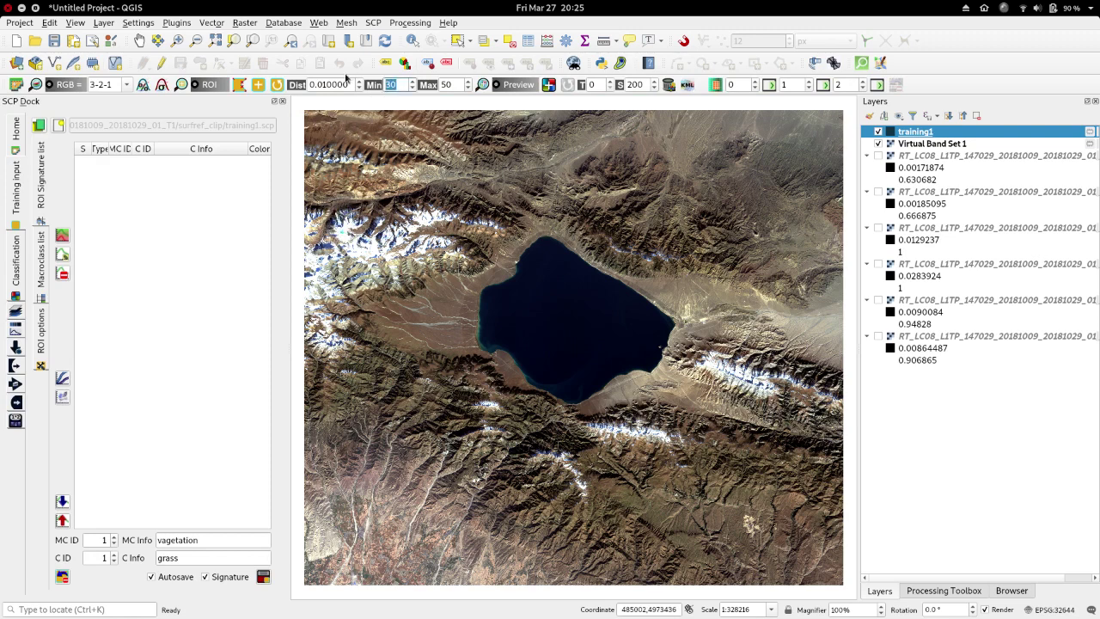
type("60")
key("Tab")
type("100")
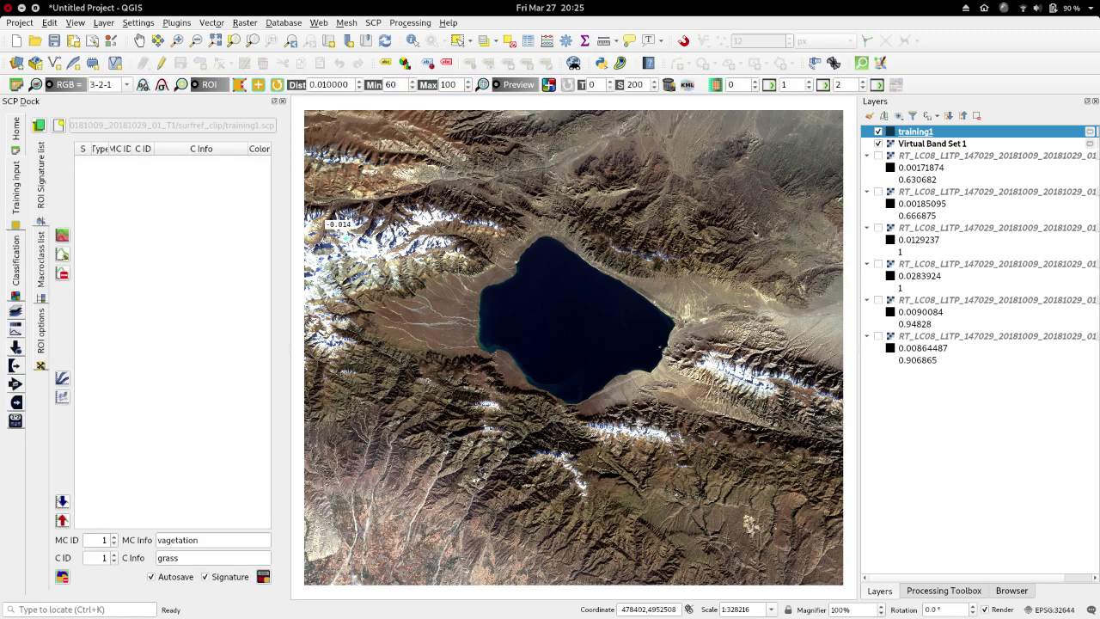
Grow trial ROIs from several seed pixels in the snow-covered area northwest of the lake
scroll(341, 232, "up", 1)
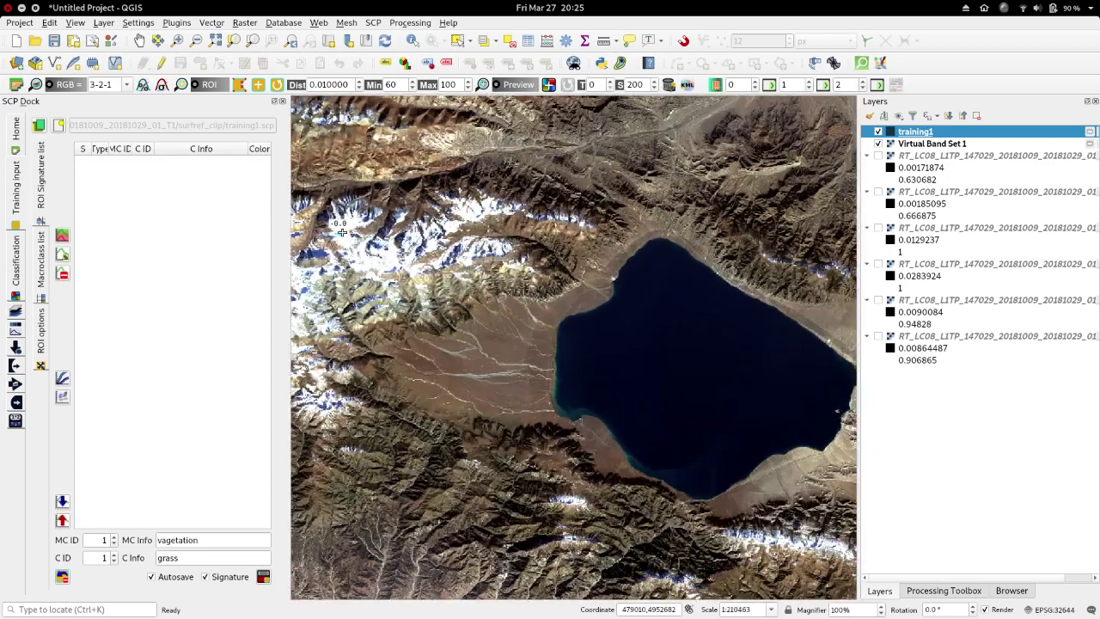
scroll(342, 232, "up", 3)
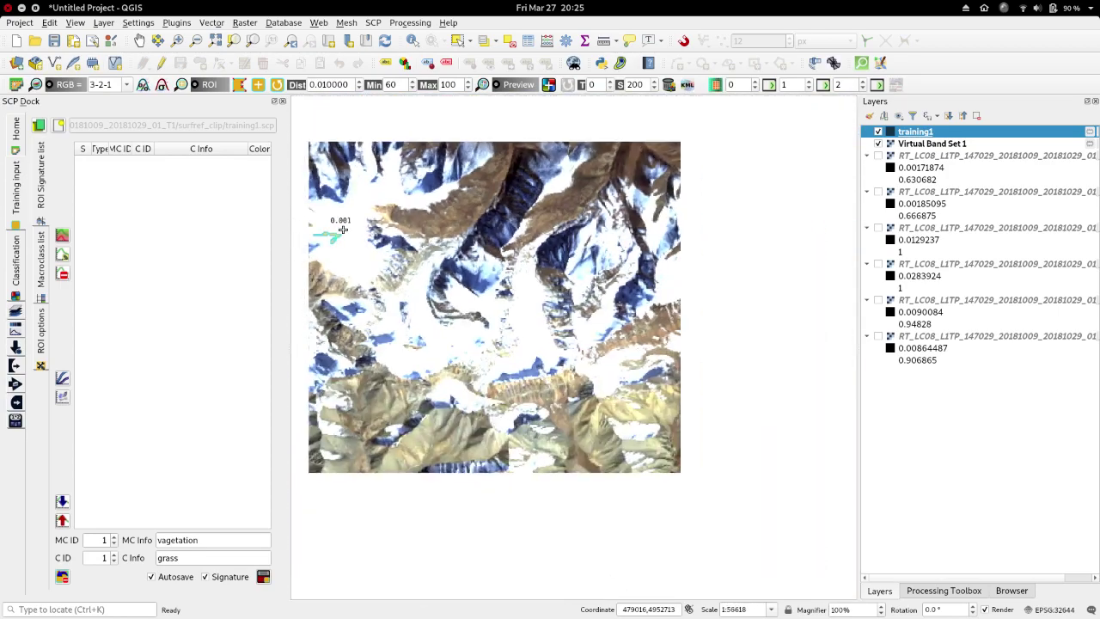
left_click(348, 262)
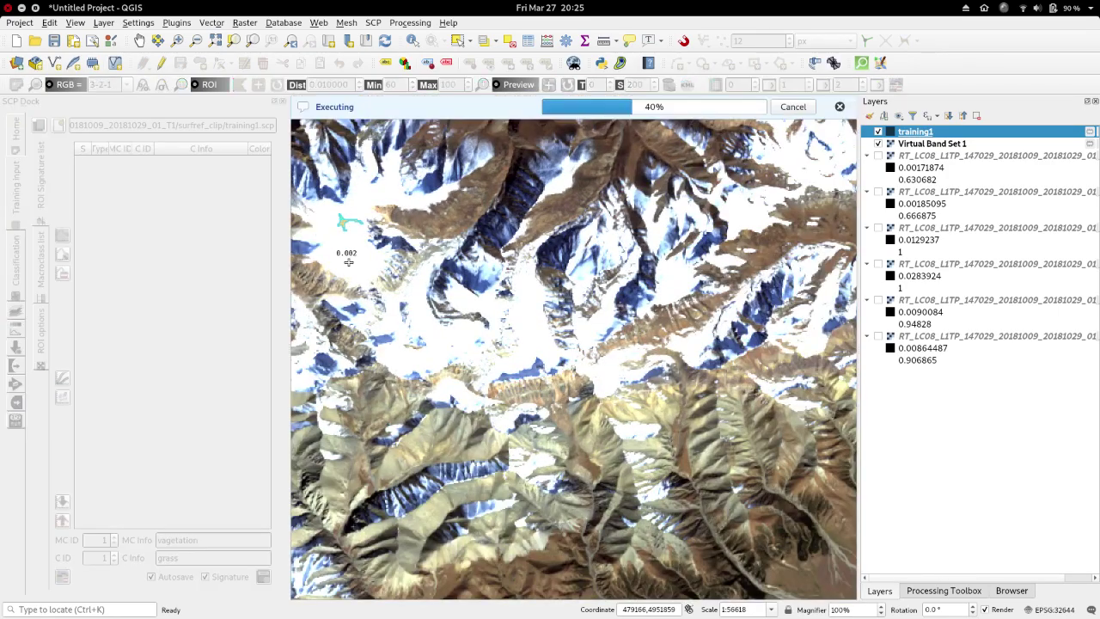
left_click(324, 210)
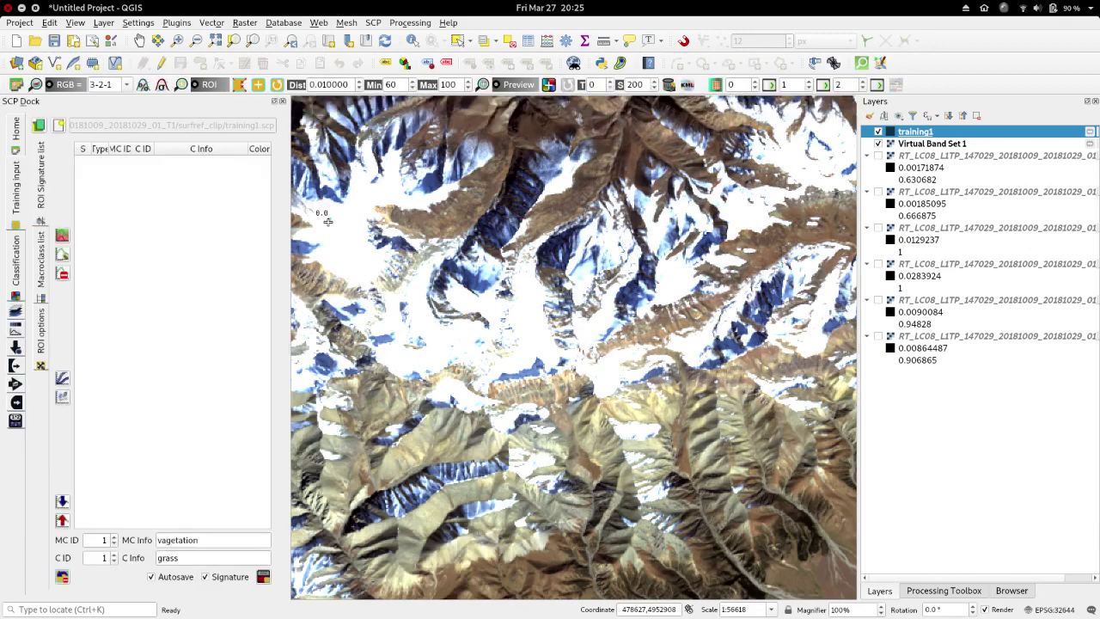
left_click(341, 228)
Set the ROI spectral distance to 0.1, and grow a larger ROI in the snow field
left_click(322, 86)
key("BackSpace")
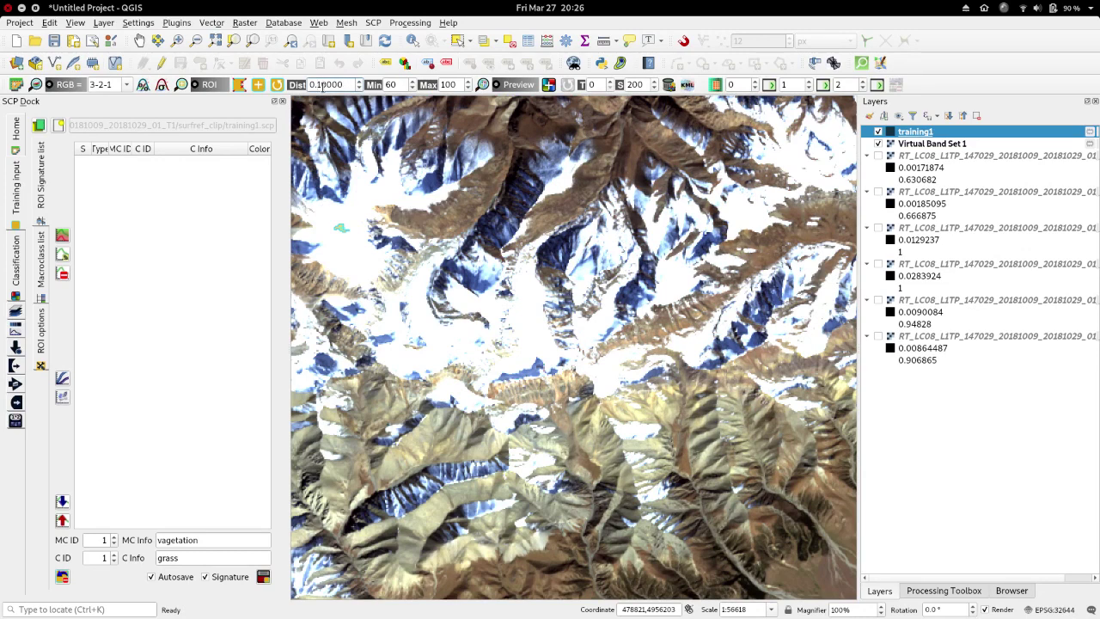
left_click(336, 208)
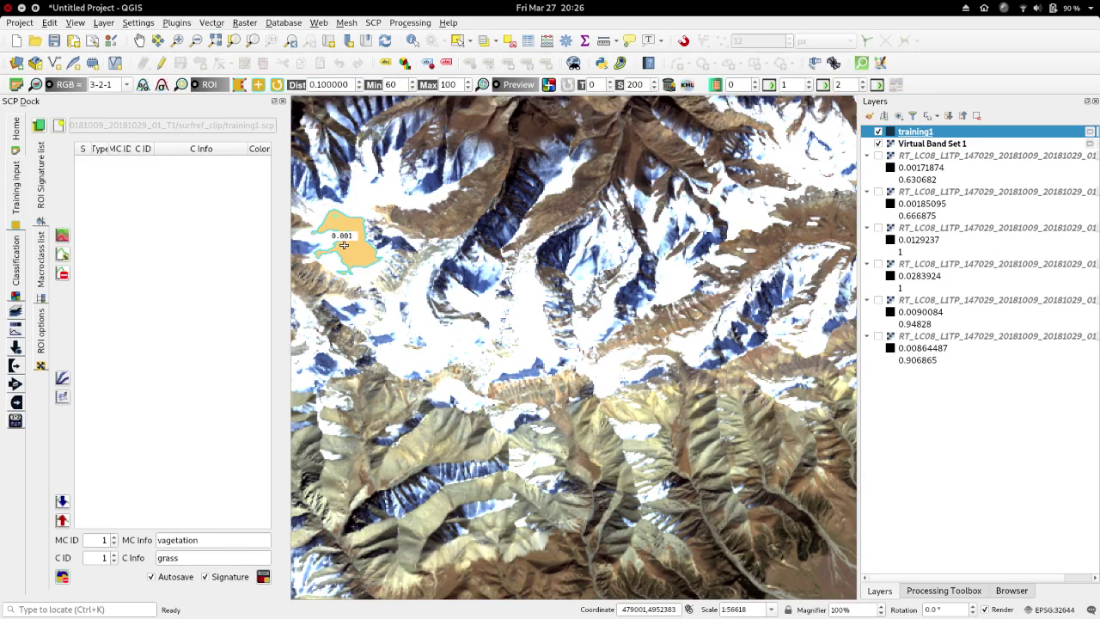
Set the ROI spectral distance to 0.01, and grow a small ROI from a seed pixel in the snow field
left_click(311, 85)
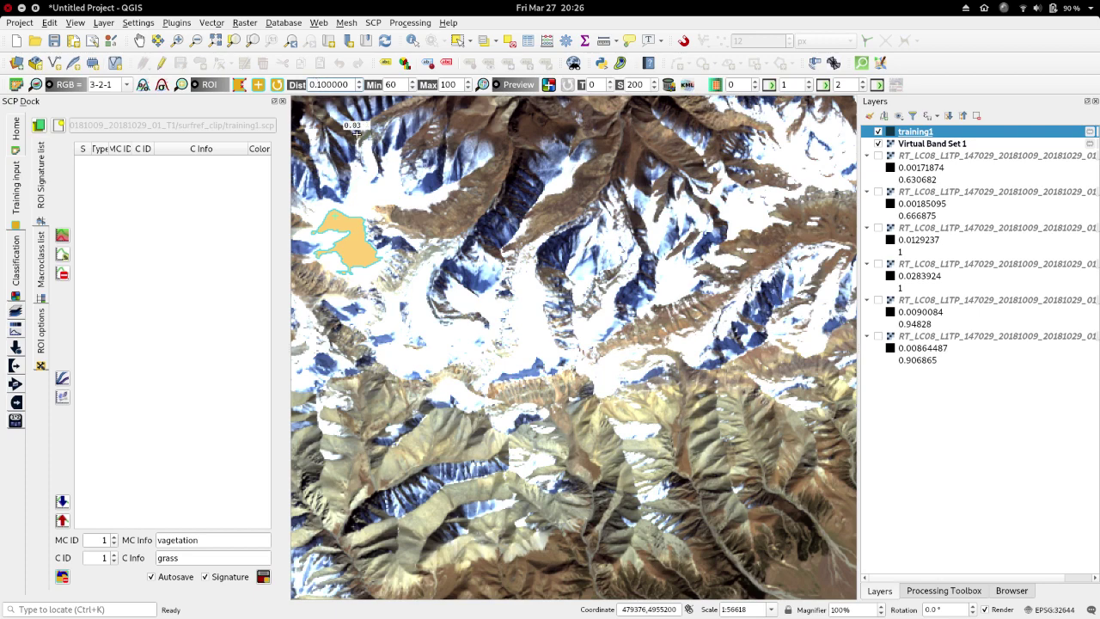
left_click(360, 88)
left_click(361, 88)
left_click(360, 87)
left_click(361, 88)
left_click(360, 88)
left_click(360, 88)
left_click(360, 87)
left_click(360, 88)
left_click(361, 88)
left_click(361, 88)
left_click(361, 88)
left_click(361, 88)
left_click(361, 88)
left_click(361, 88)
left_click(361, 87)
left_click(361, 87)
left_click(361, 88)
left_click(361, 88)
left_click(324, 85)
key("BackSpace")
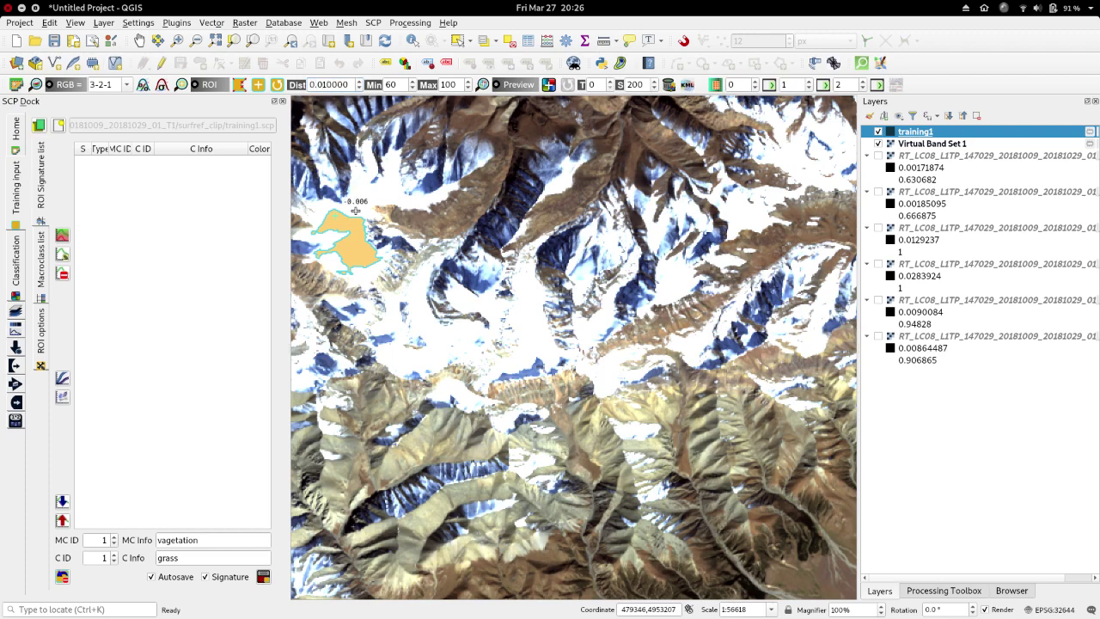
left_click(355, 210)
left_click(339, 240)
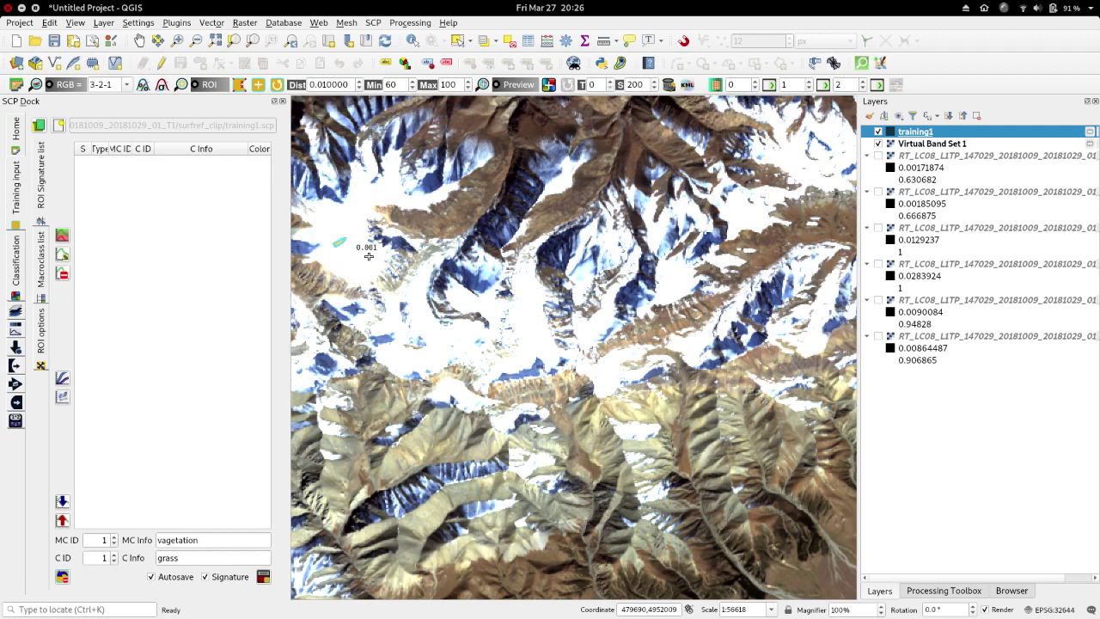
Grow an ROI in the northwestern snow field, and save it to the training input with MC Info ice and C Info snow
left_click(370, 193)
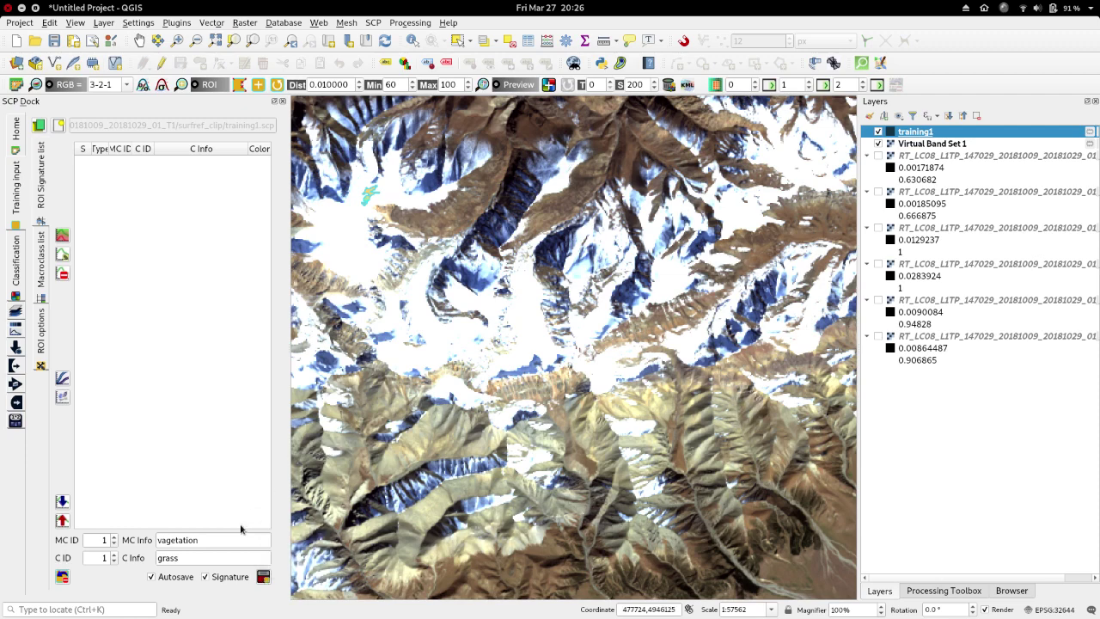
left_click_drag(211, 539, 23, 538)
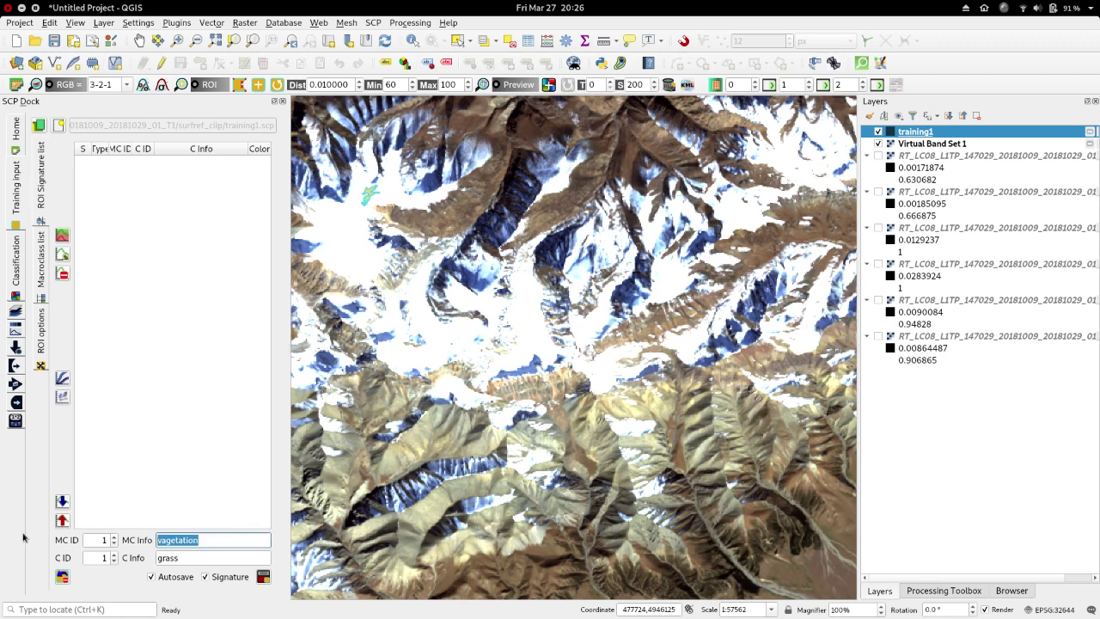
key("BackSpace")
type("ice")
double_click(207, 557)
type("now")
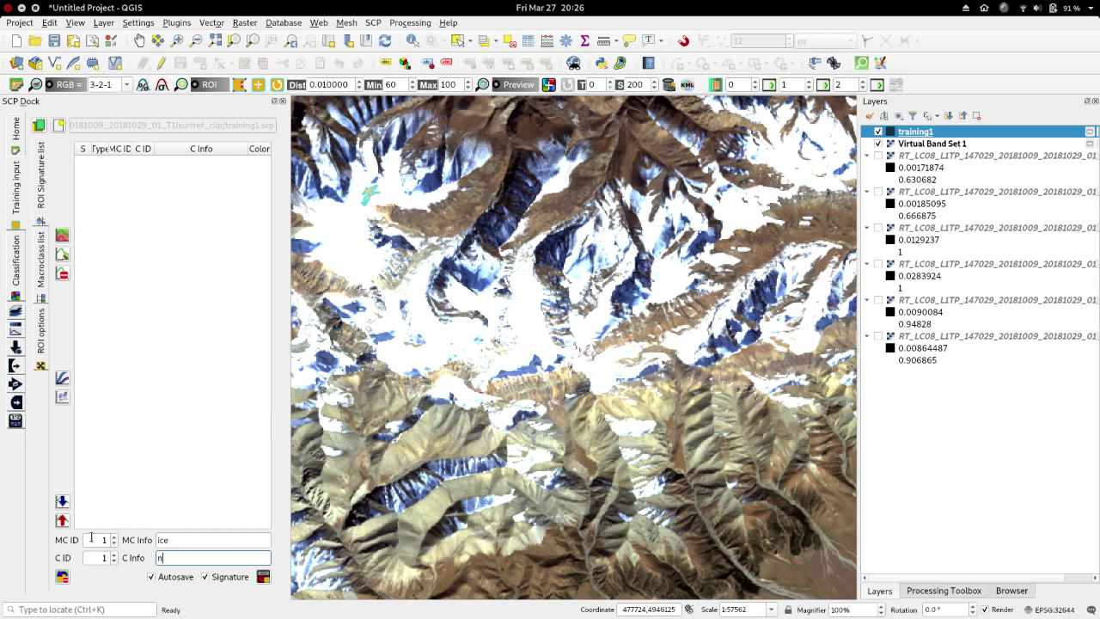
left_click(262, 577)
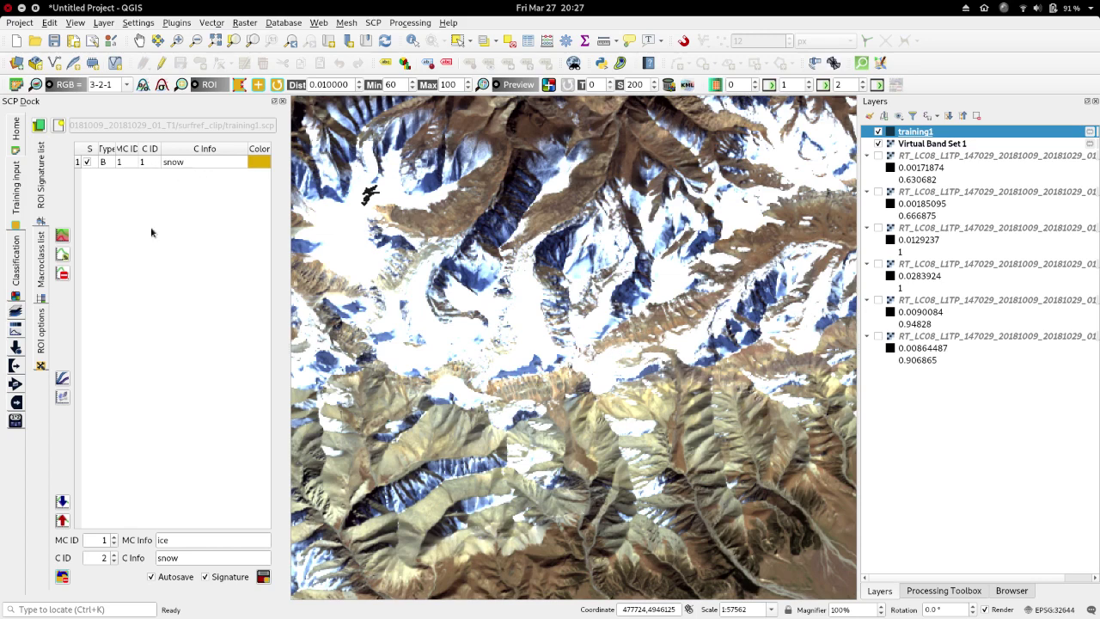
Set C ID to 1, grow a second ROI in the snow field farther northeast, and save it as snow
left_click_drag(103, 560, 112, 560)
type("1")
scroll(532, 315, "down", 3)
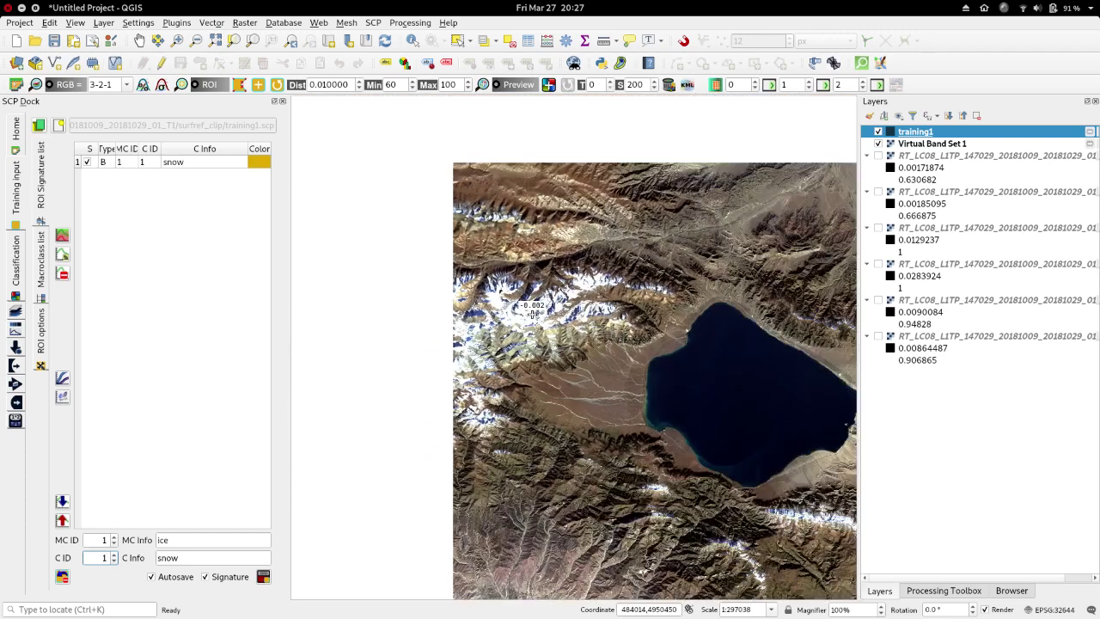
scroll(599, 289, "up", 4)
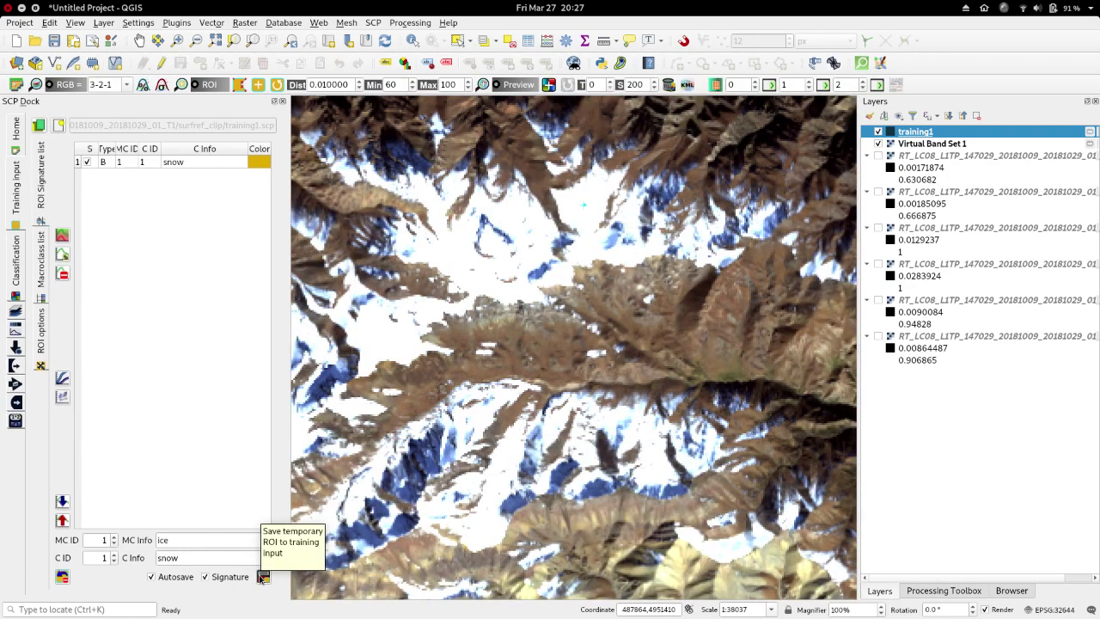
left_click(263, 578)
Set the ROI spectral distance to 0.1 with C ID 1, grow a larger snow ROI, and save it to the training input
left_click(113, 562)
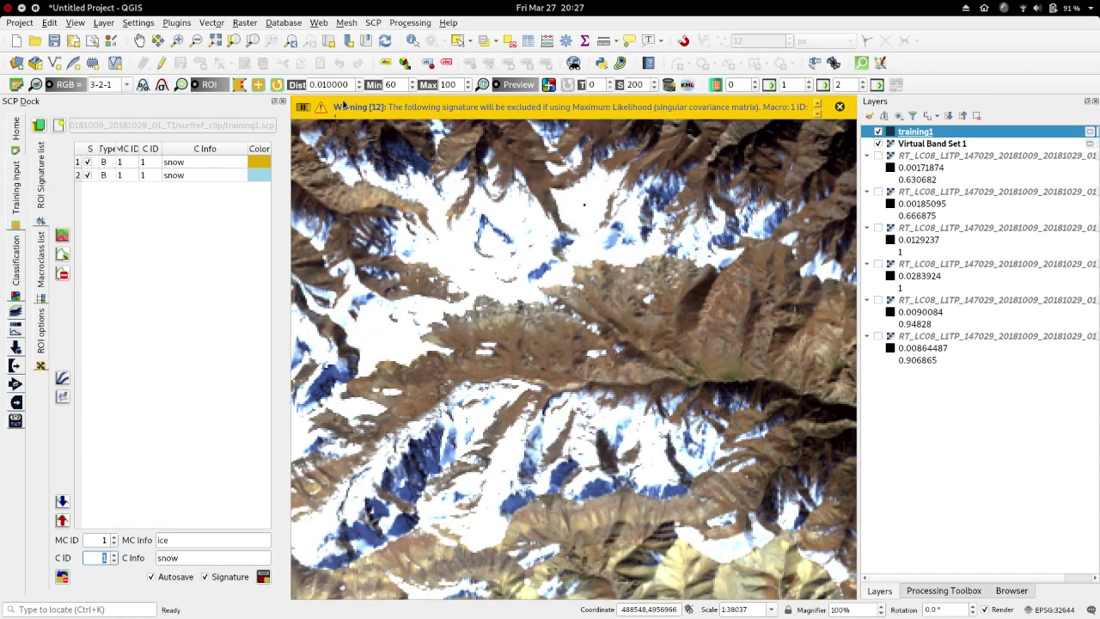
left_click(323, 84)
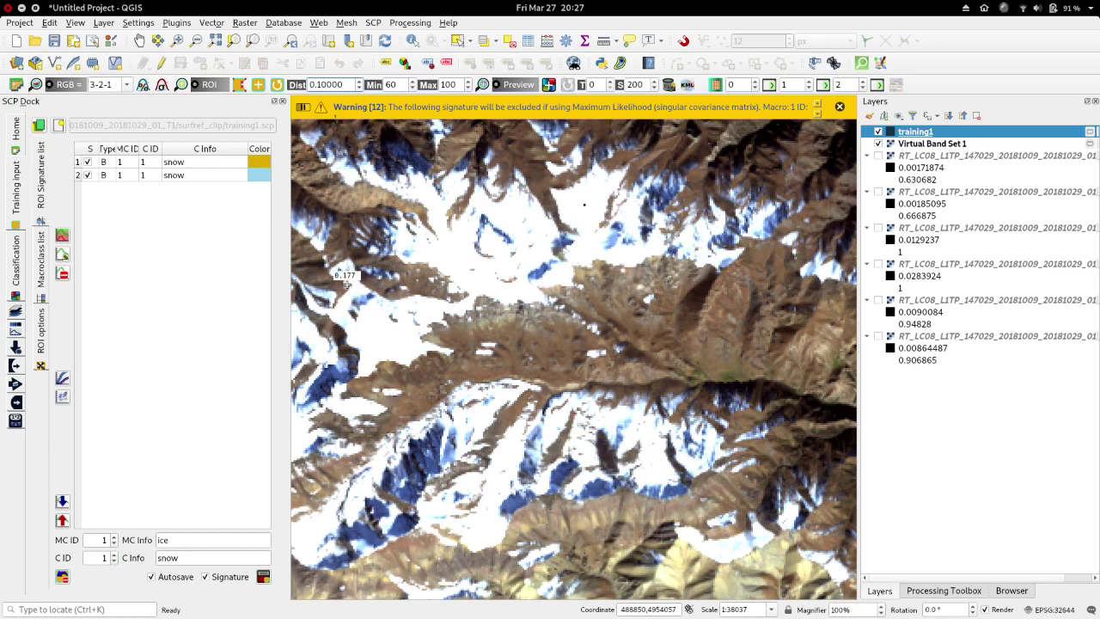
left_click(374, 343)
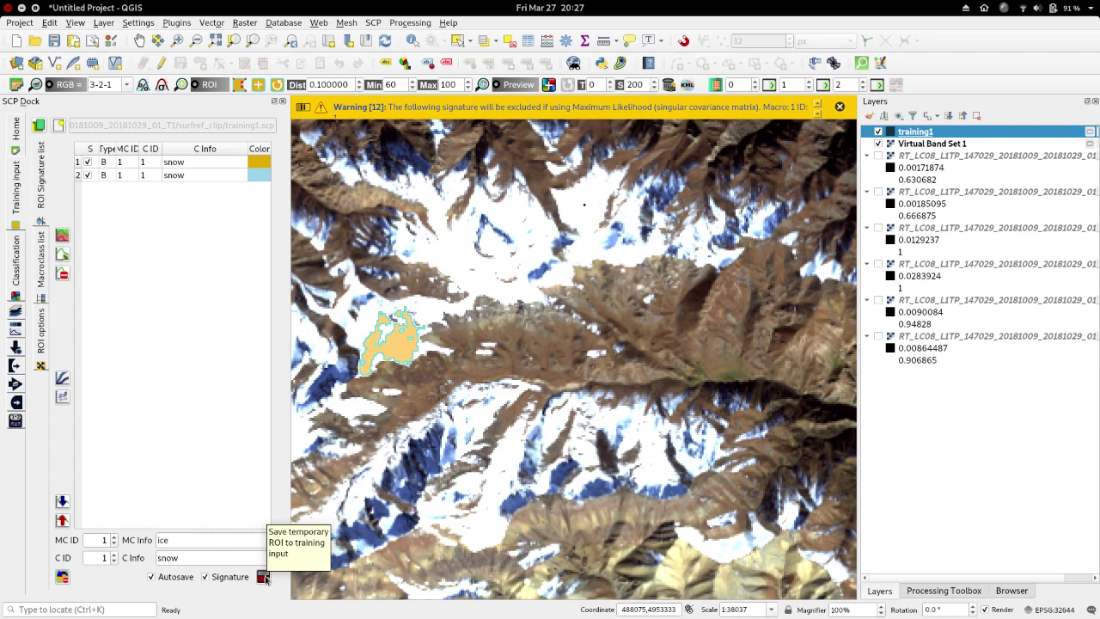
left_click(264, 577)
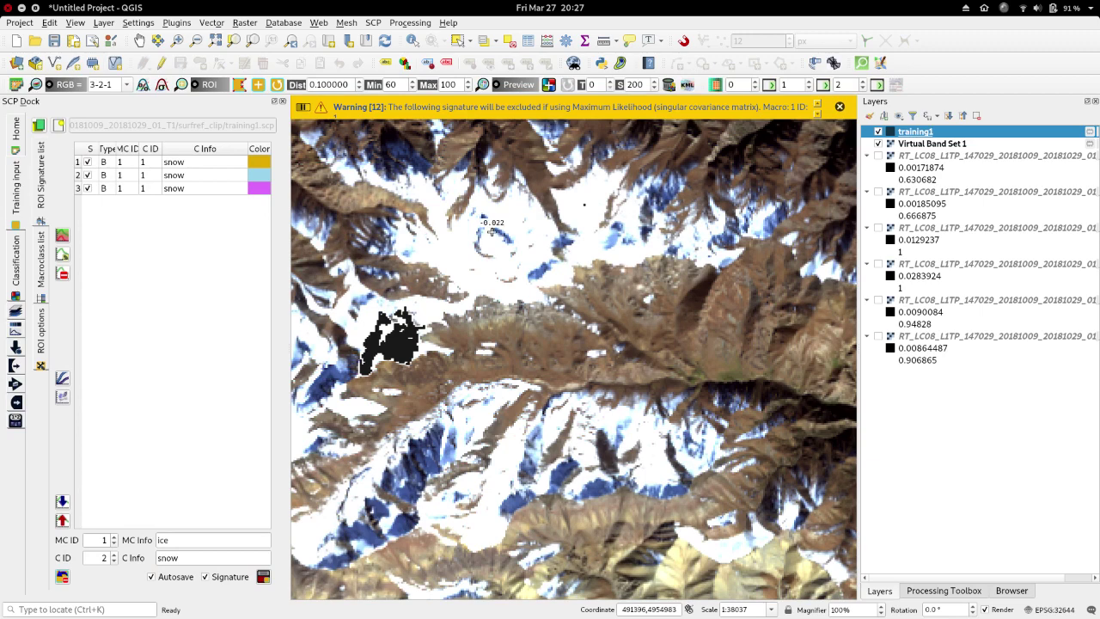
Set the ROI spectral distance to 0.05, grow an ROI just northeast of the large snow ROI, and save it with C ID 1
scroll(491, 230, "down", 2)
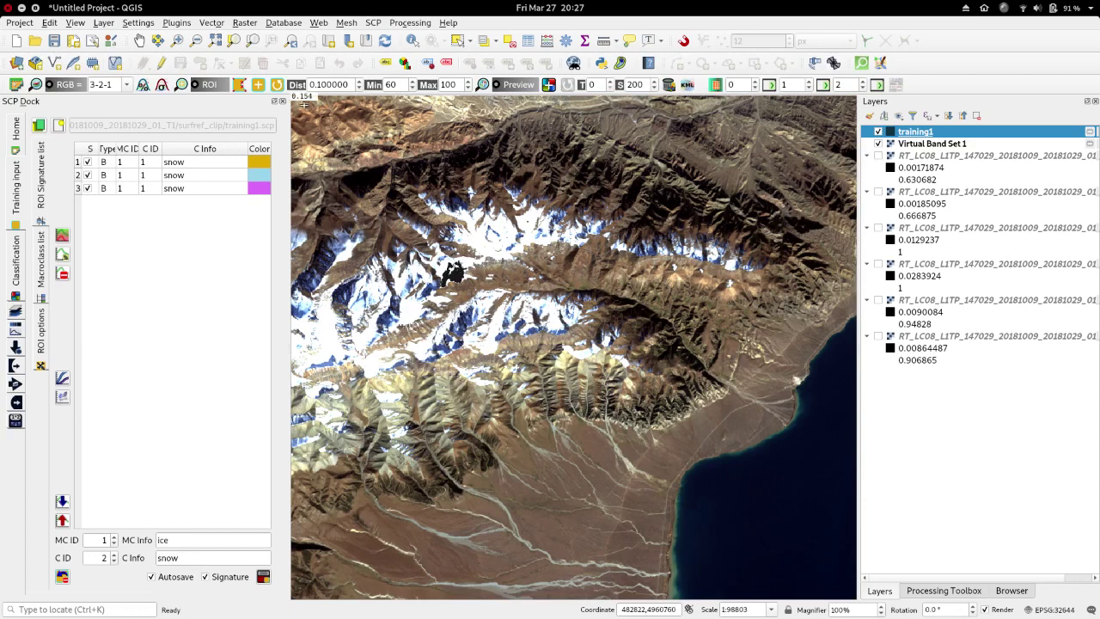
left_click(318, 85)
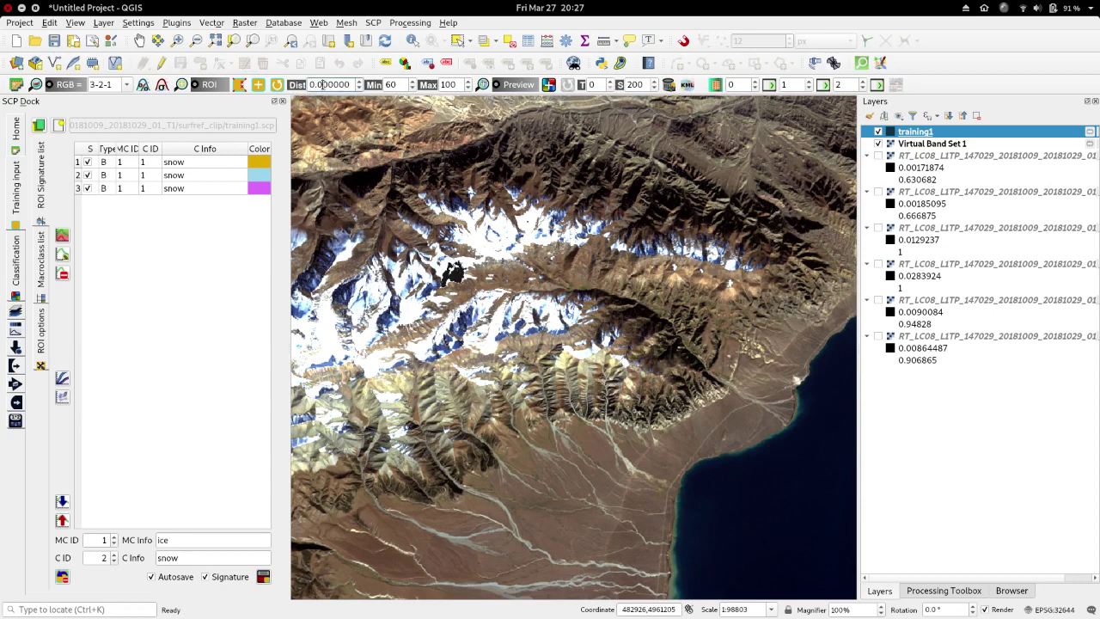
double_click(324, 85)
scroll(324, 85, "down", 1)
scroll(321, 85, "down", 2)
scroll(324, 85, "down", 3)
scroll(320, 85, "down", 2)
scroll(323, 85, "down", 11)
scroll(323, 85, "down", 20)
scroll(323, 85, "down", 3)
scroll(323, 85, "down", 6)
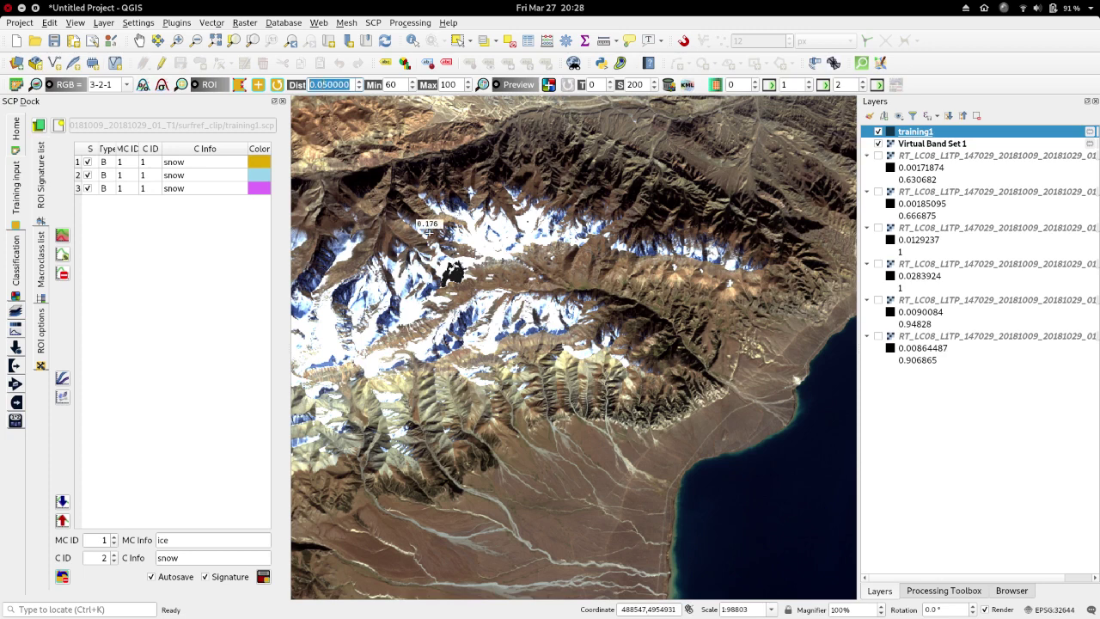
left_click(473, 239)
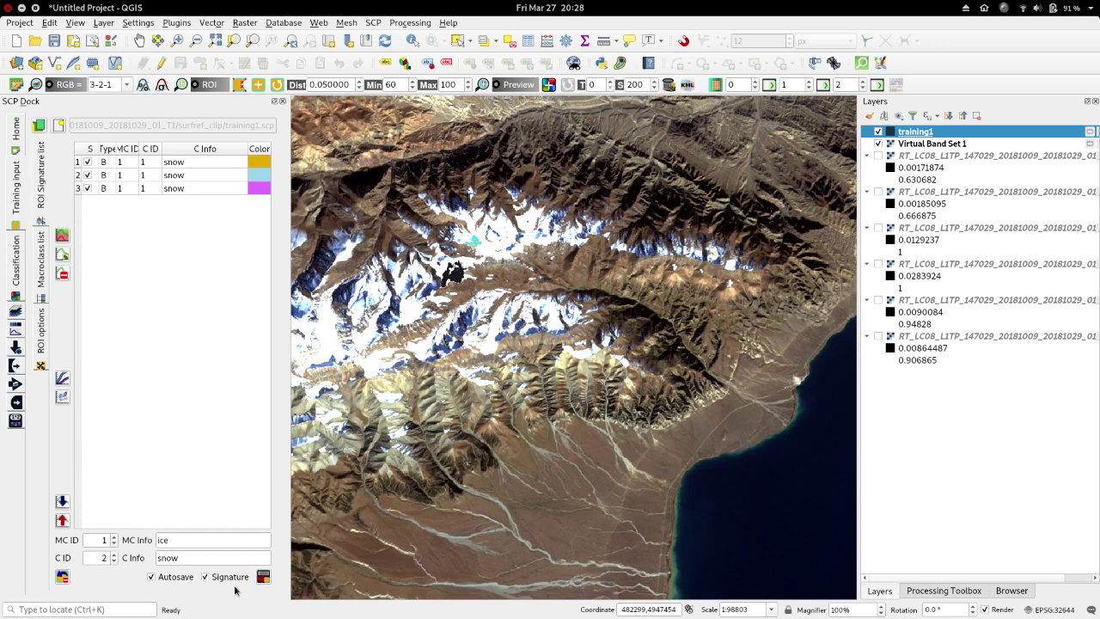
left_click(113, 561)
left_click(263, 577)
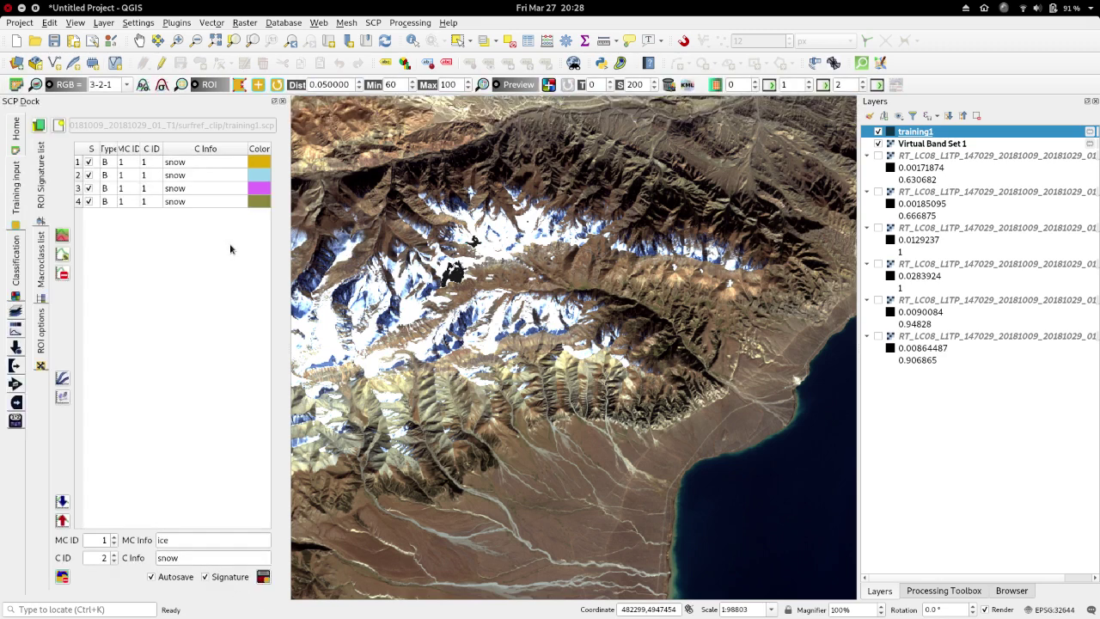
Grow snow ROIs at the image's western edge and in the snow south of the lake, saving each with C ID 1
scroll(632, 301, "down", 1)
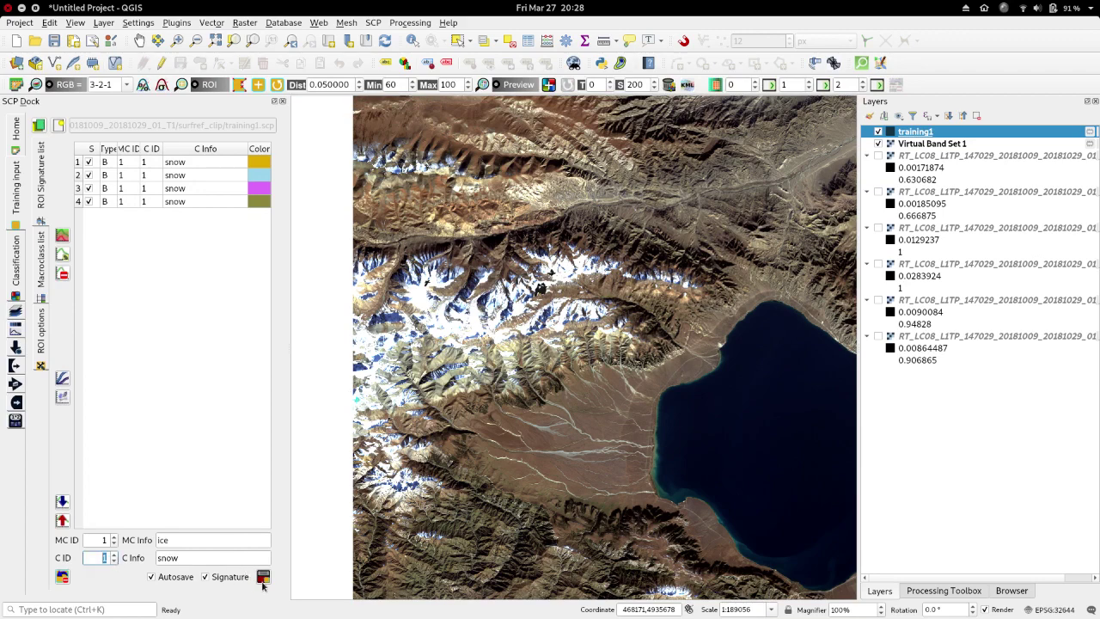
left_click(263, 577)
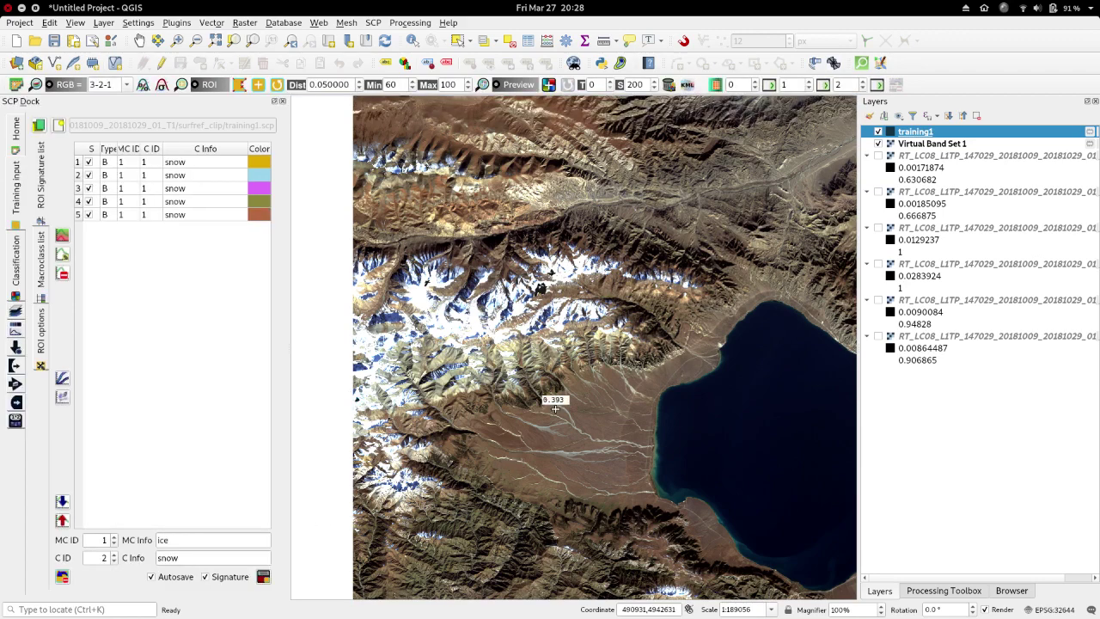
scroll(554, 409, "down", 1)
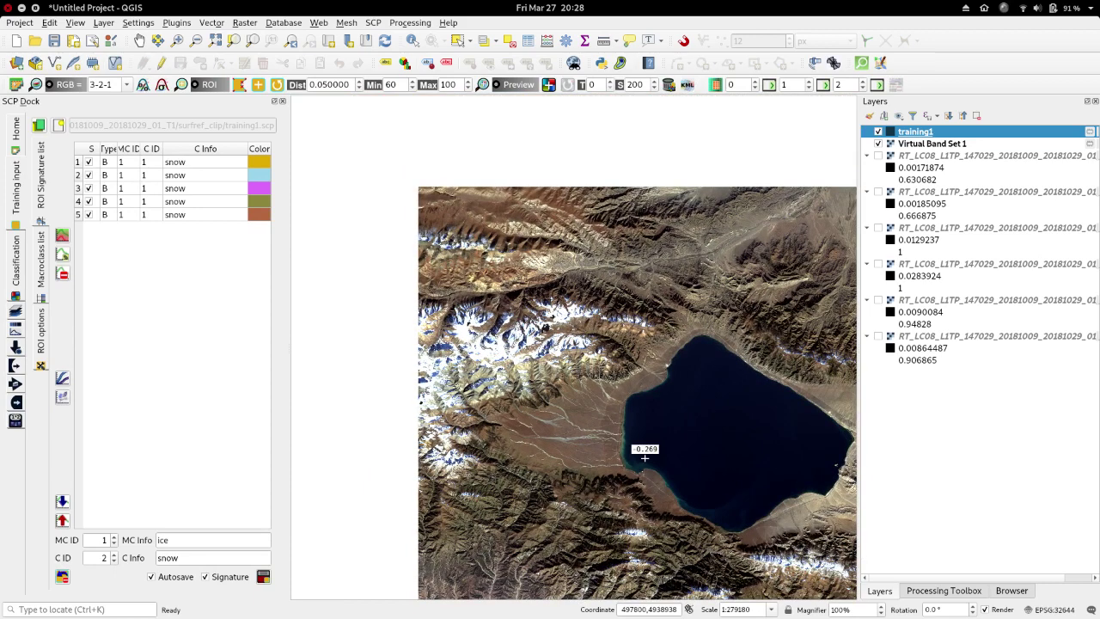
left_click(839, 567)
left_click(114, 561)
left_click(263, 576)
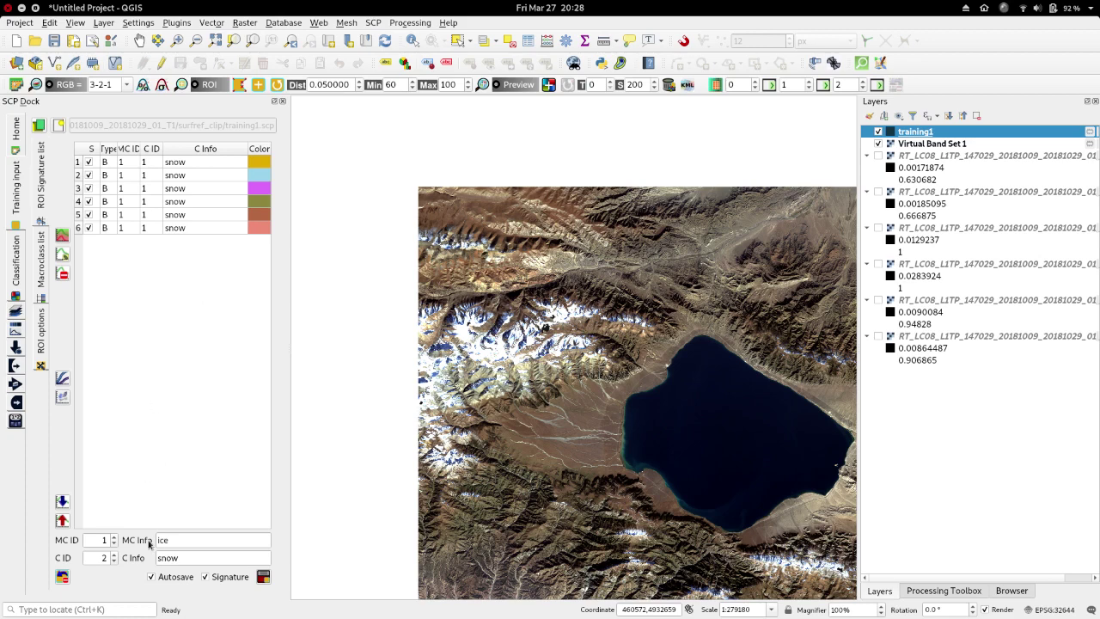
Set up the next class with MC ID 2, MC Info water, C ID 1 and C Info lake
left_click(191, 540)
double_click(191, 540)
type("wa")
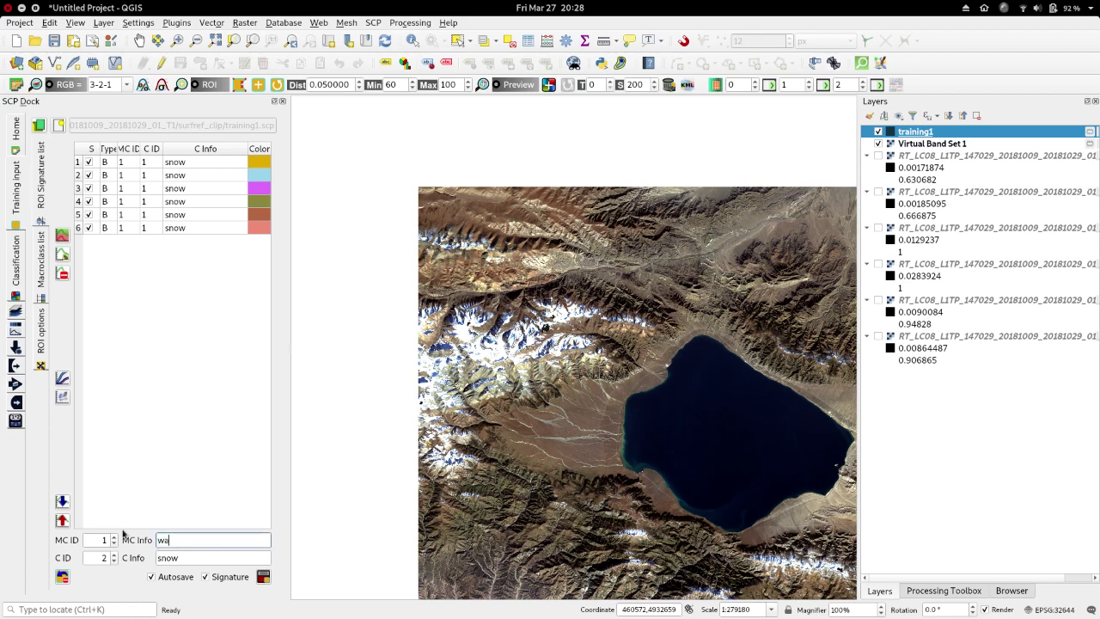
type("ter")
double_click(104, 540)
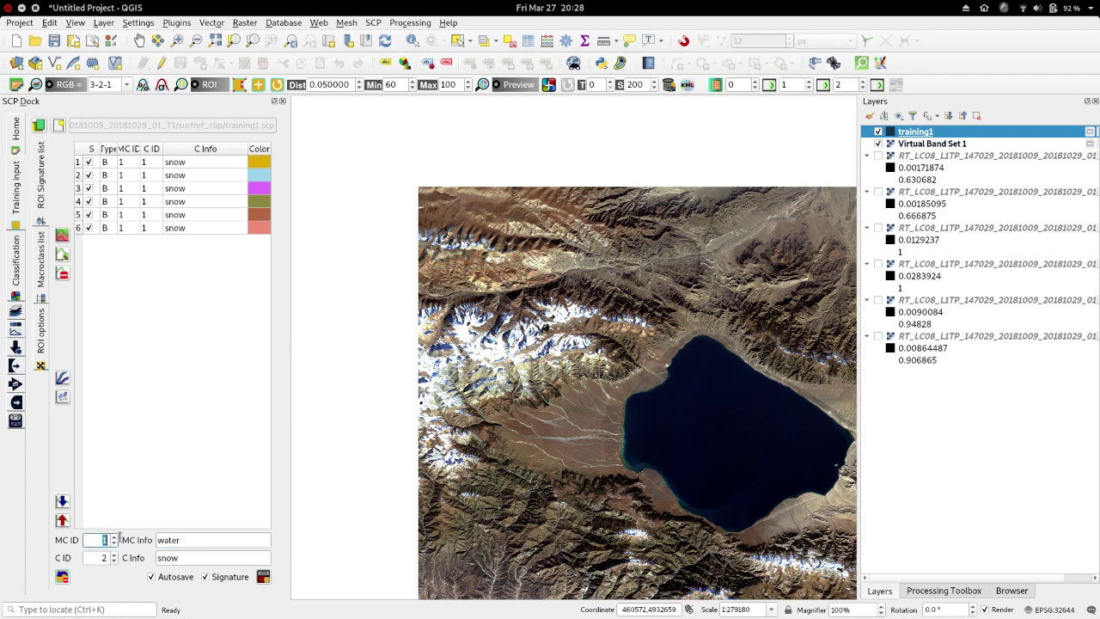
type("2")
key("Tab")
double_click(175, 557)
type("lake")
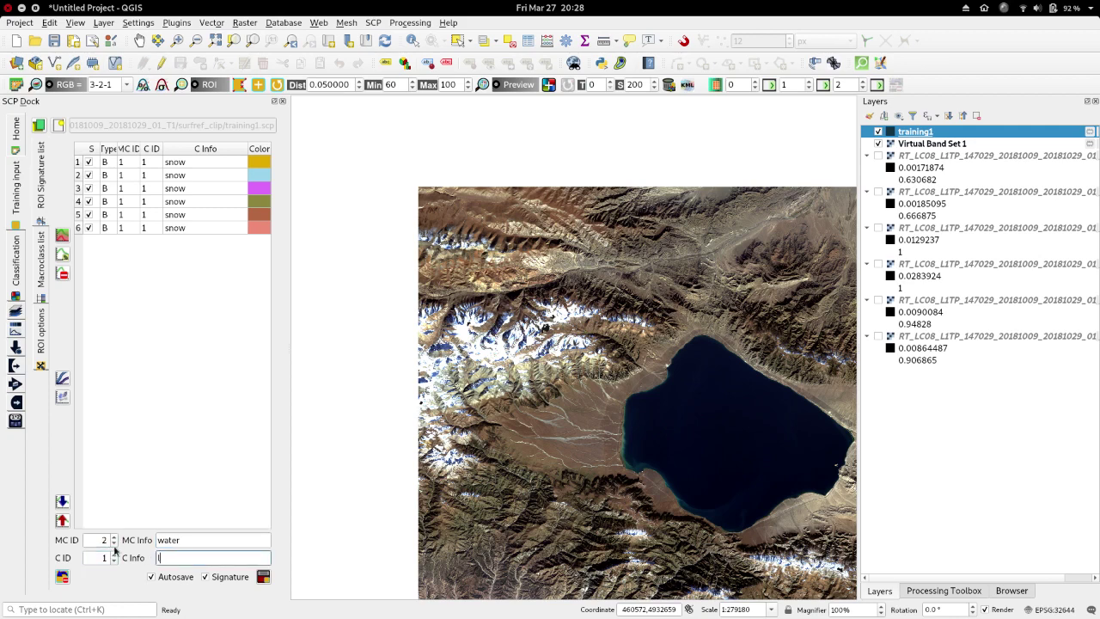
Grow ROIs in the northern, western and southern parts of the lake, saving each to the training input as lake
left_click(698, 365)
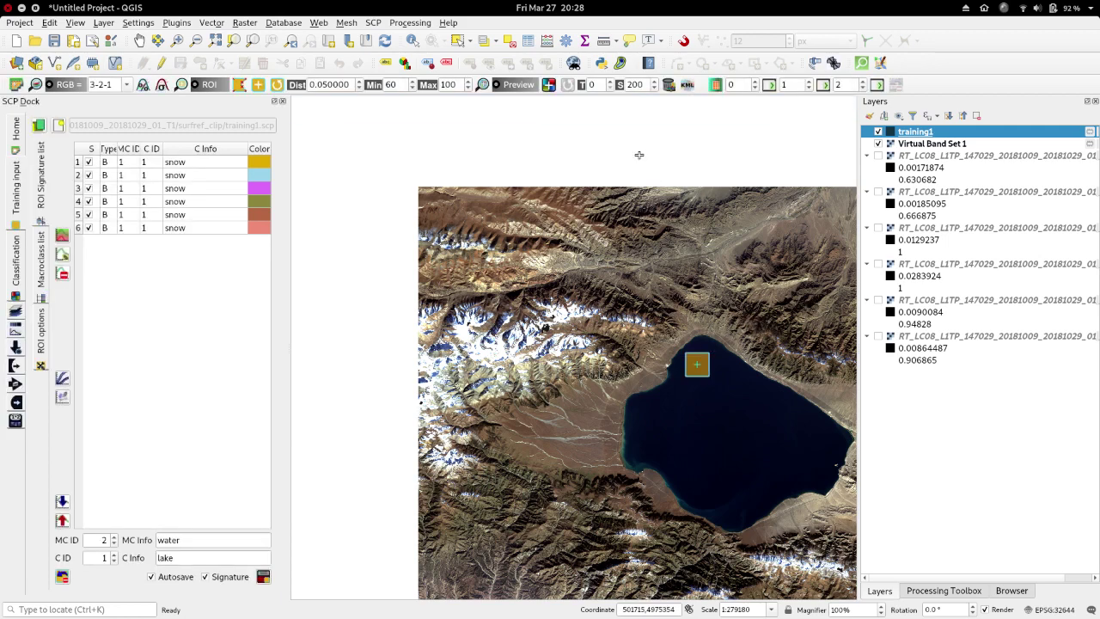
left_click(263, 577)
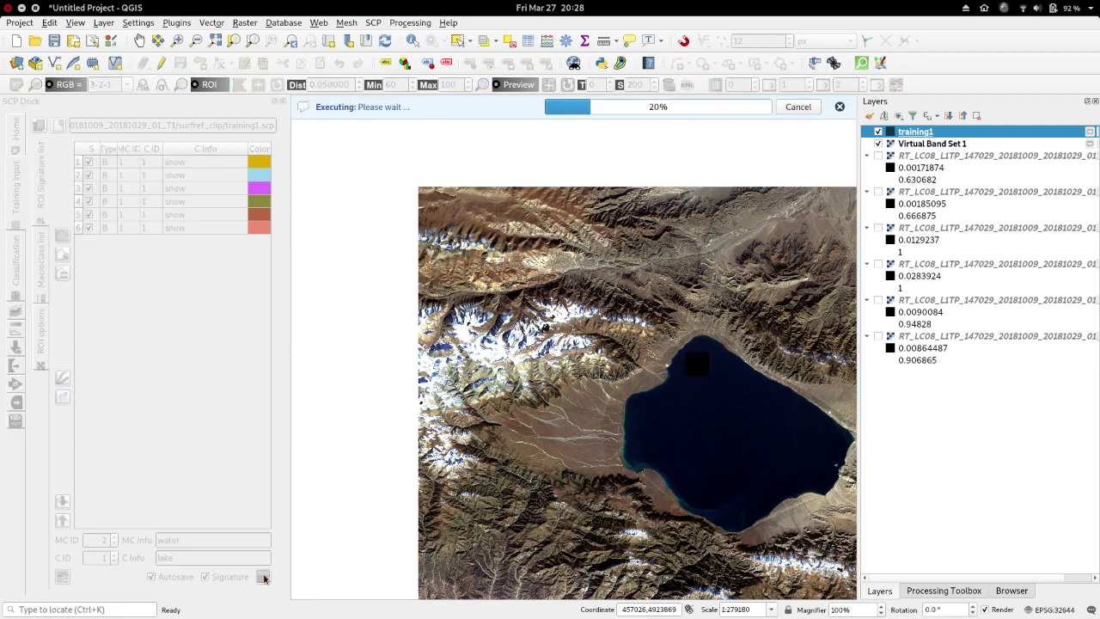
left_click(640, 428)
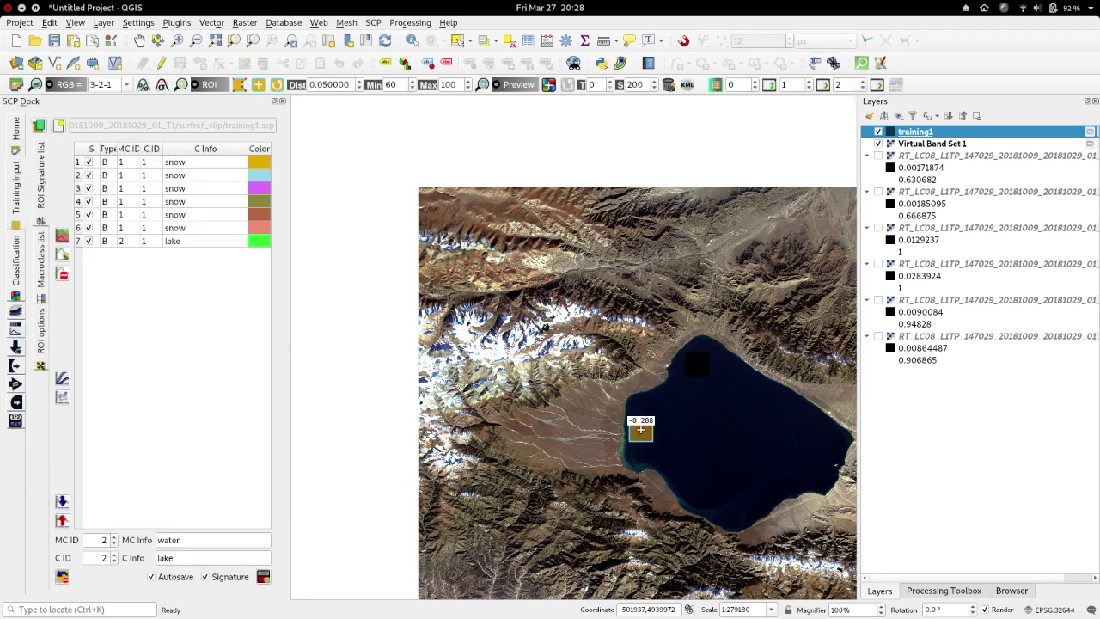
left_click(263, 578)
left_click(717, 500)
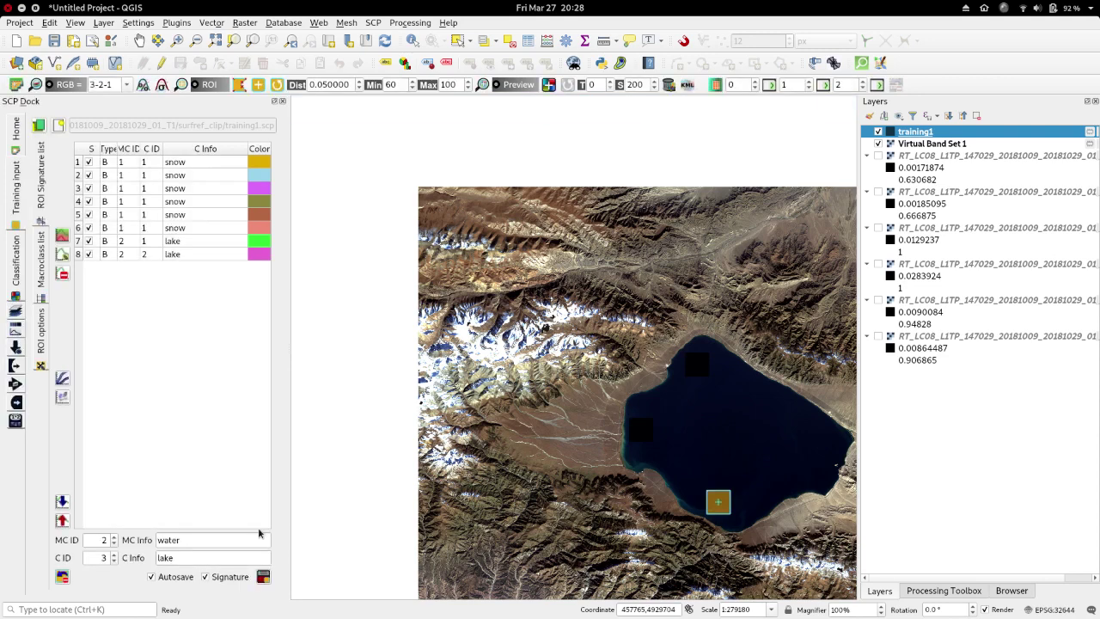
left_click(263, 577)
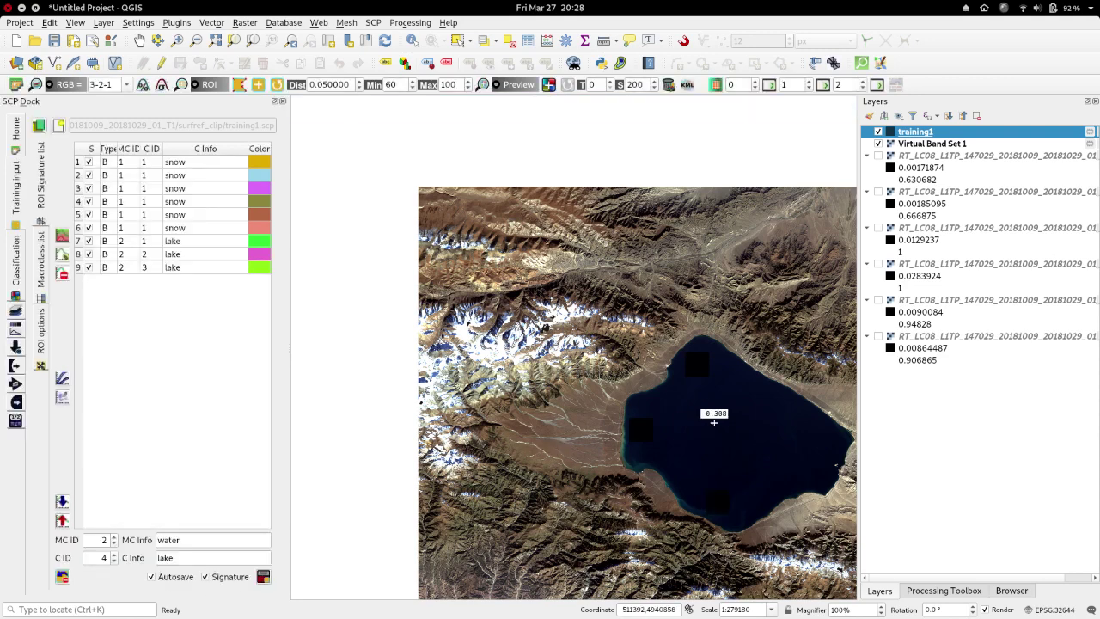
Grow ROIs in the lake's centre, northeastern part and eastern part, saving each to the training input as lake
left_click(714, 422)
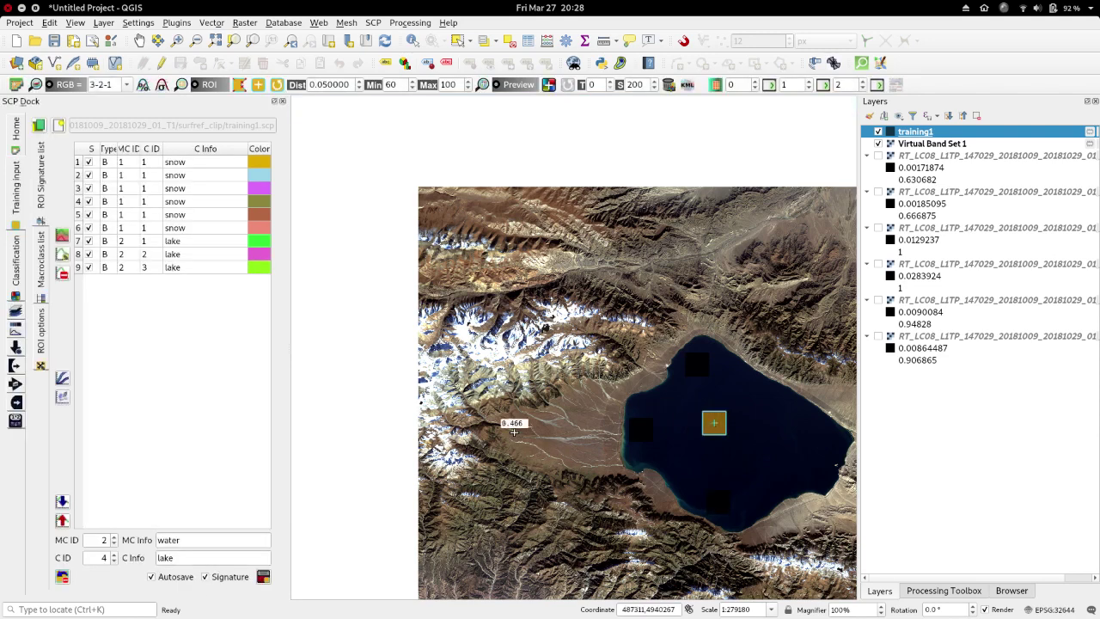
left_click(263, 581)
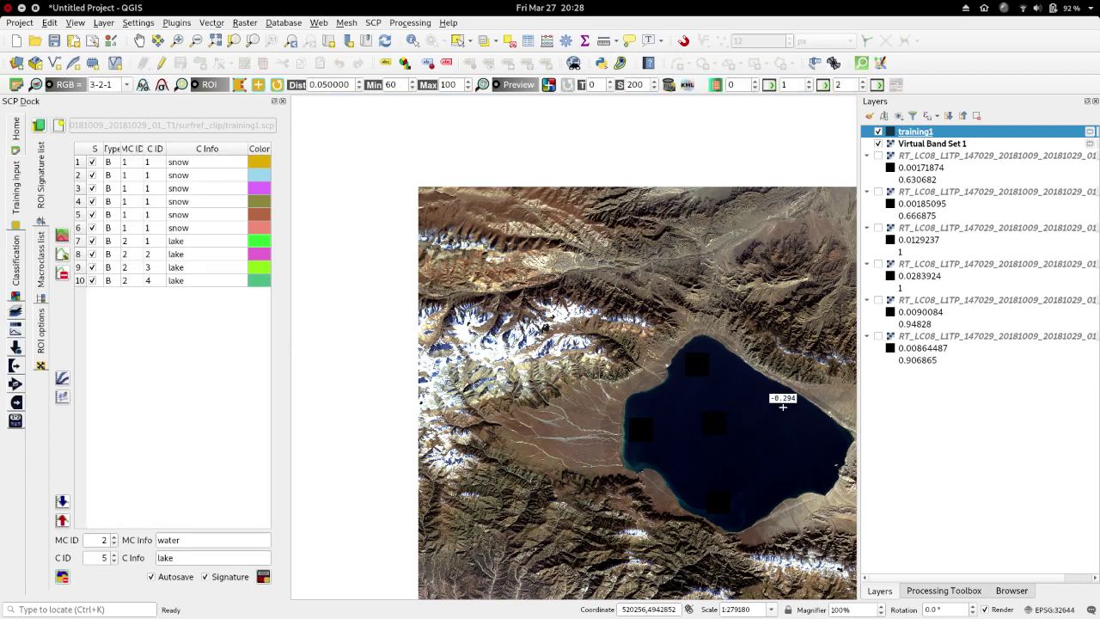
left_click(783, 407)
left_click(265, 578)
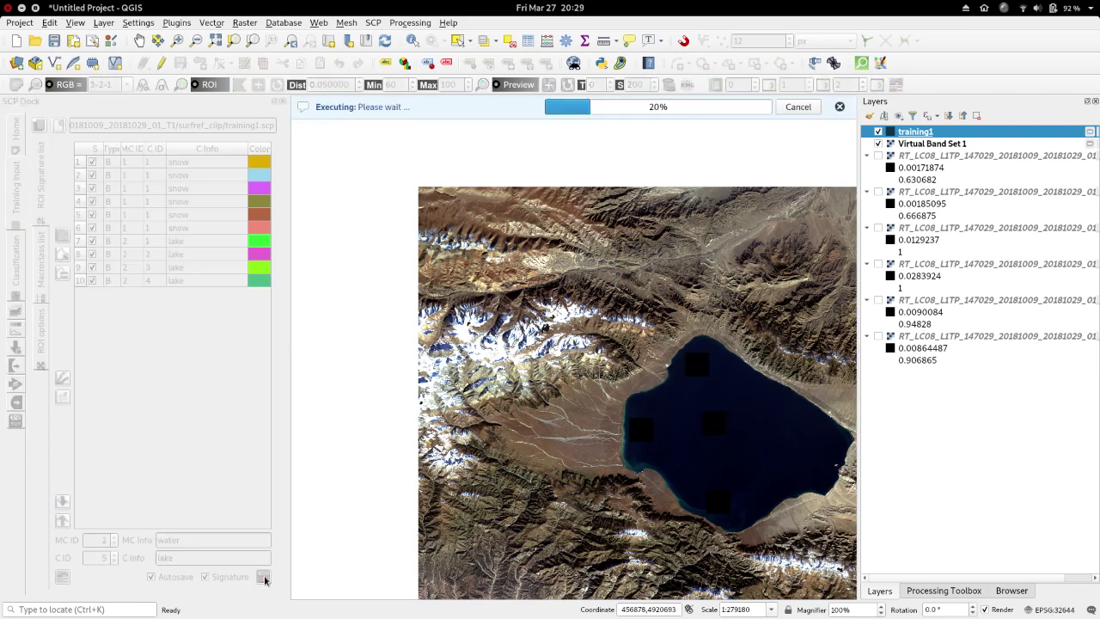
left_click(808, 453)
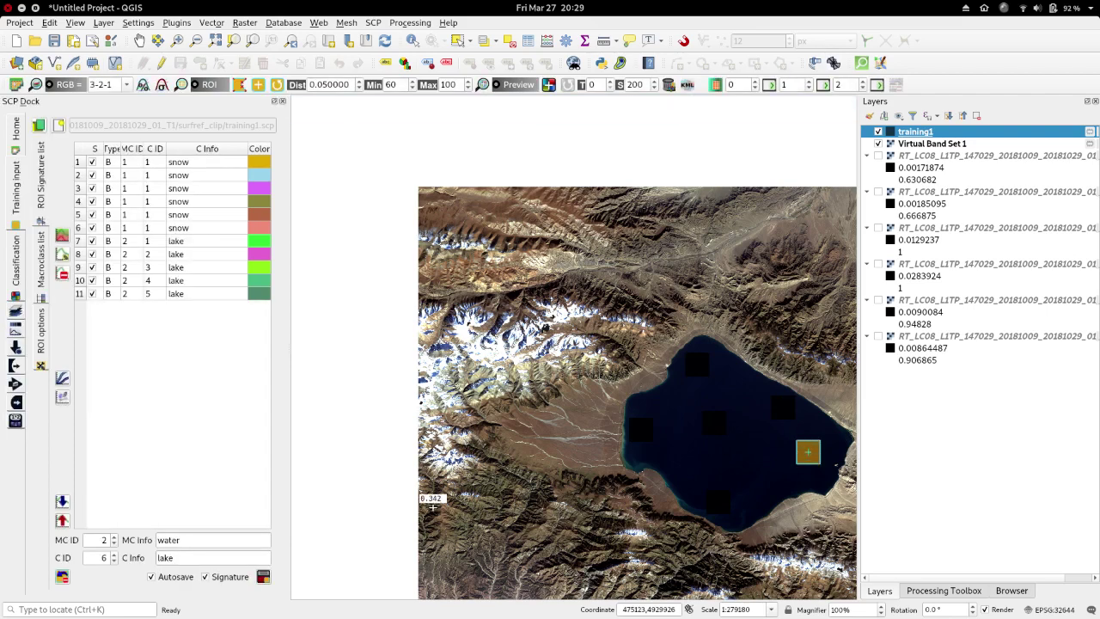
left_click(264, 577)
Set the C ID of the lake signatures in rows 8 and 10 to 1
double_click(159, 259)
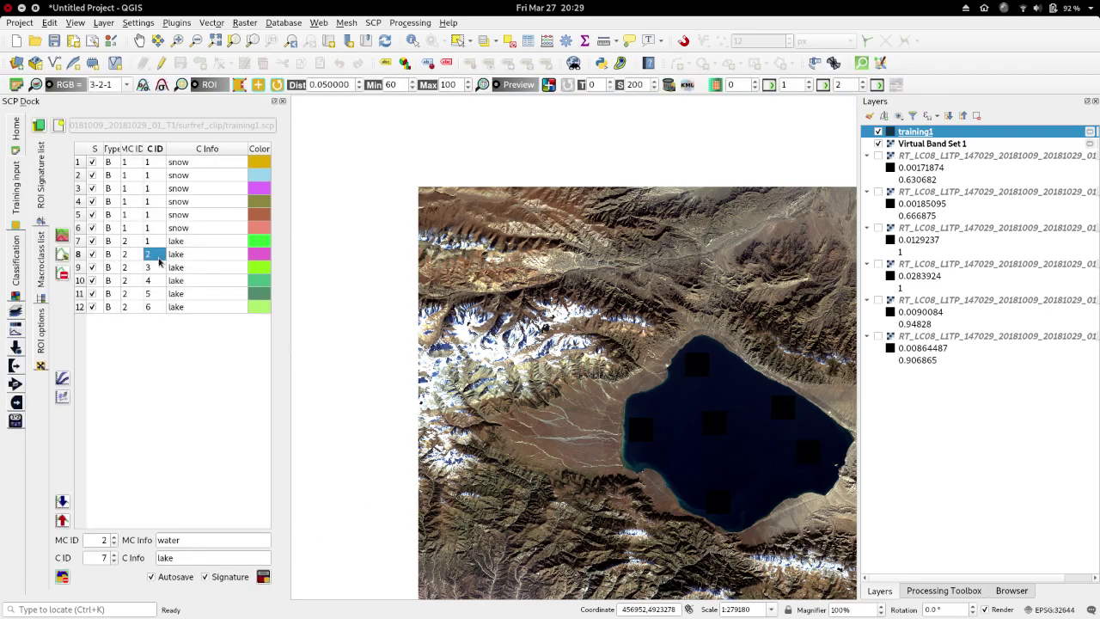
double_click(156, 256)
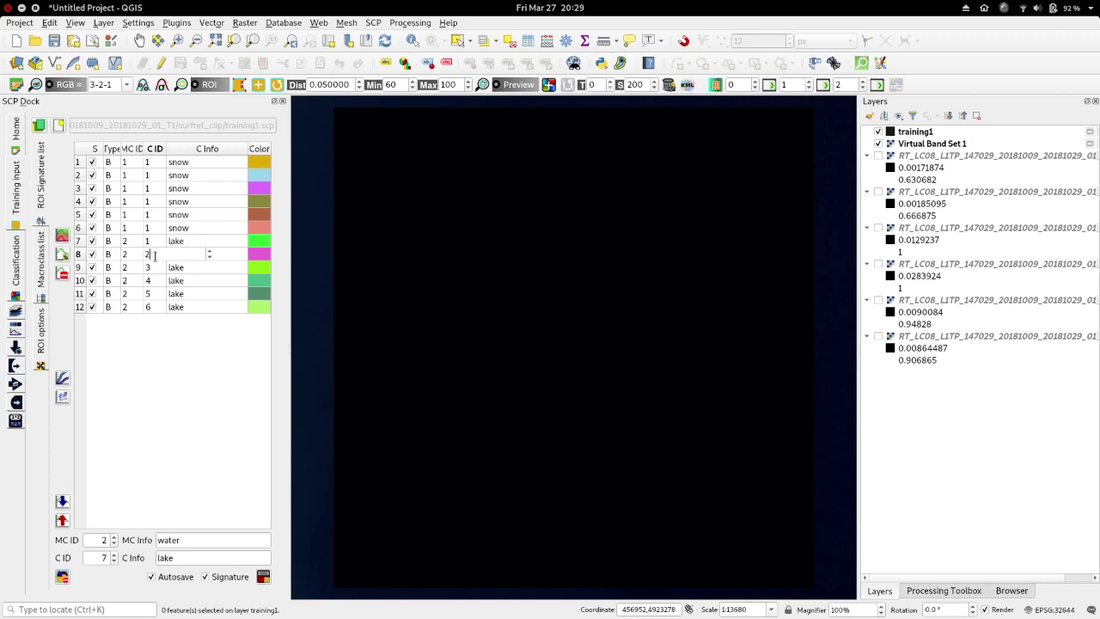
left_click(151, 268)
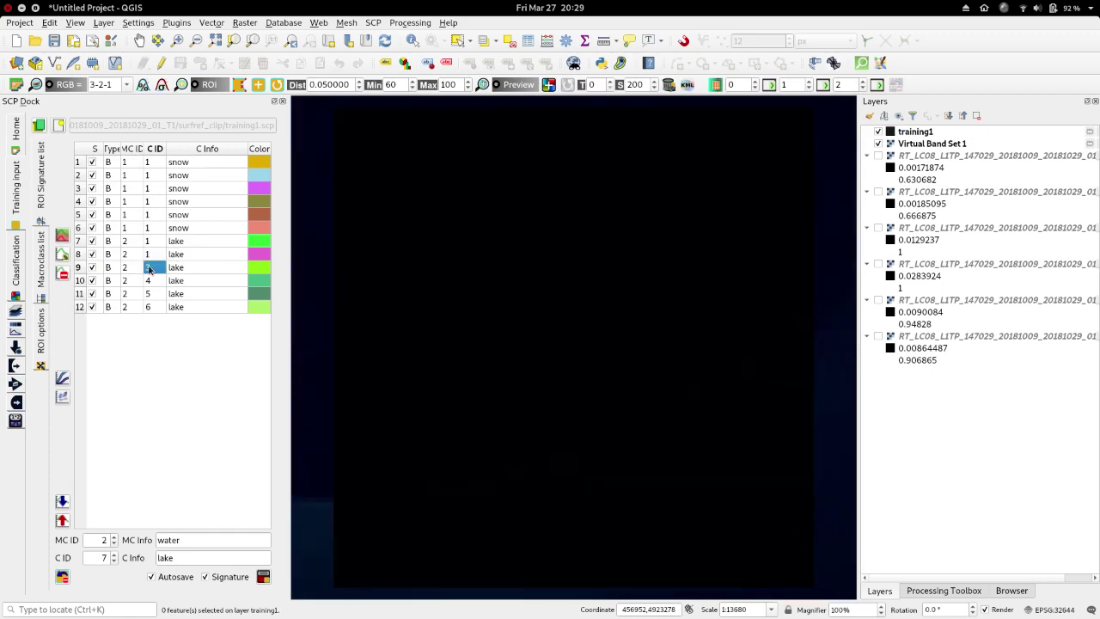
double_click(149, 269)
left_click_drag(151, 293, 149, 279)
left_click(152, 286)
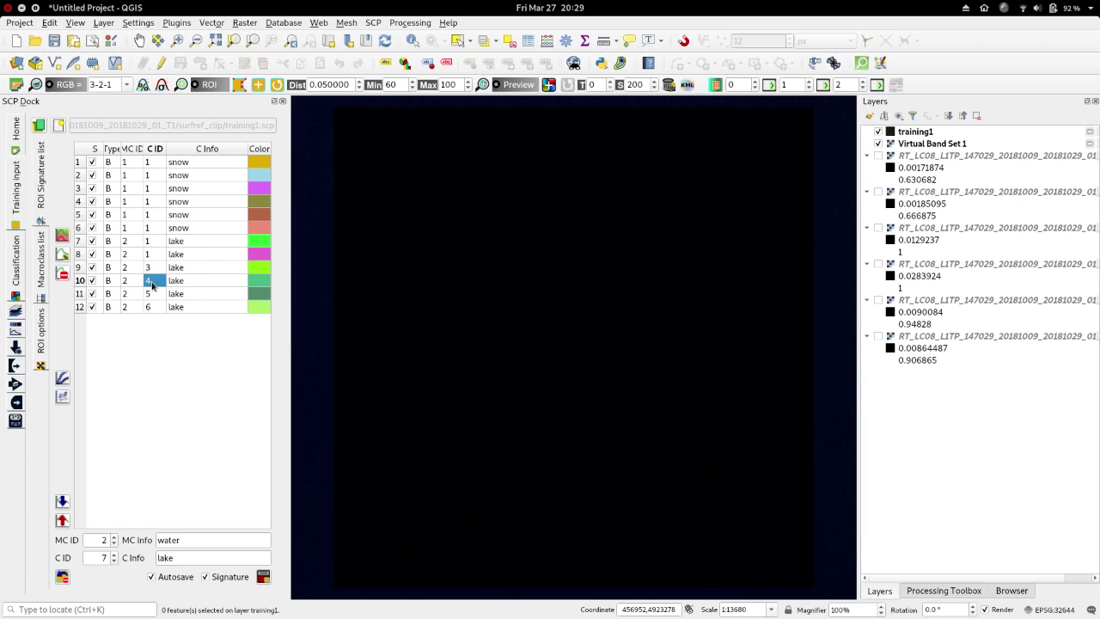
double_click(151, 282)
type("1")
left_click(150, 260)
left_click(150, 267)
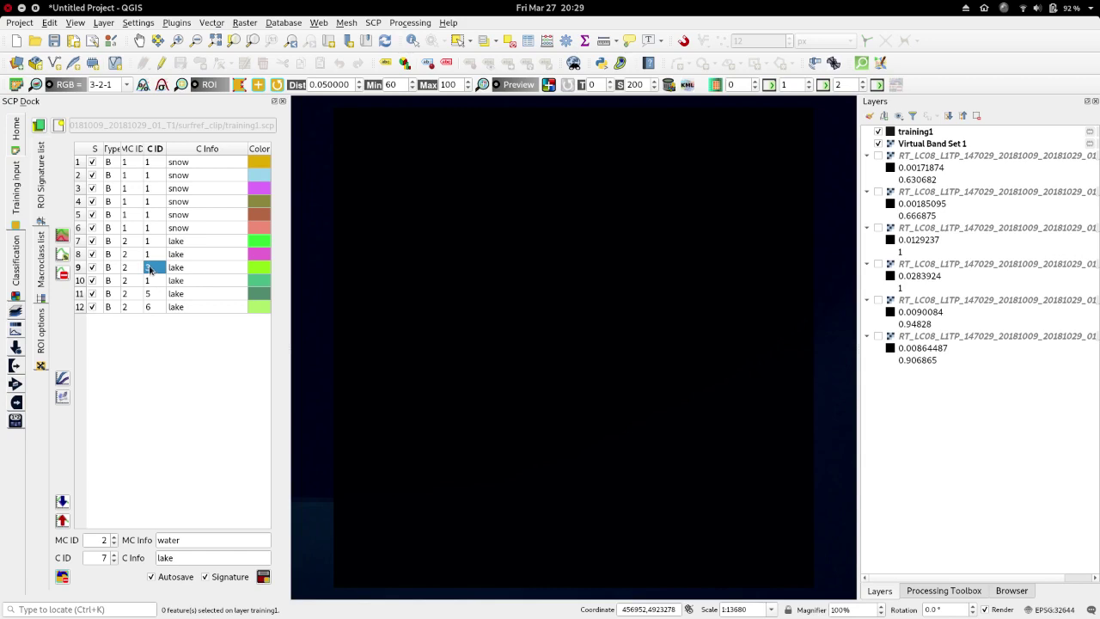
double_click(151, 269)
key("Down")
left_click(147, 268)
Set the C ID of the lake signature in row 11 to 1
left_click(153, 294)
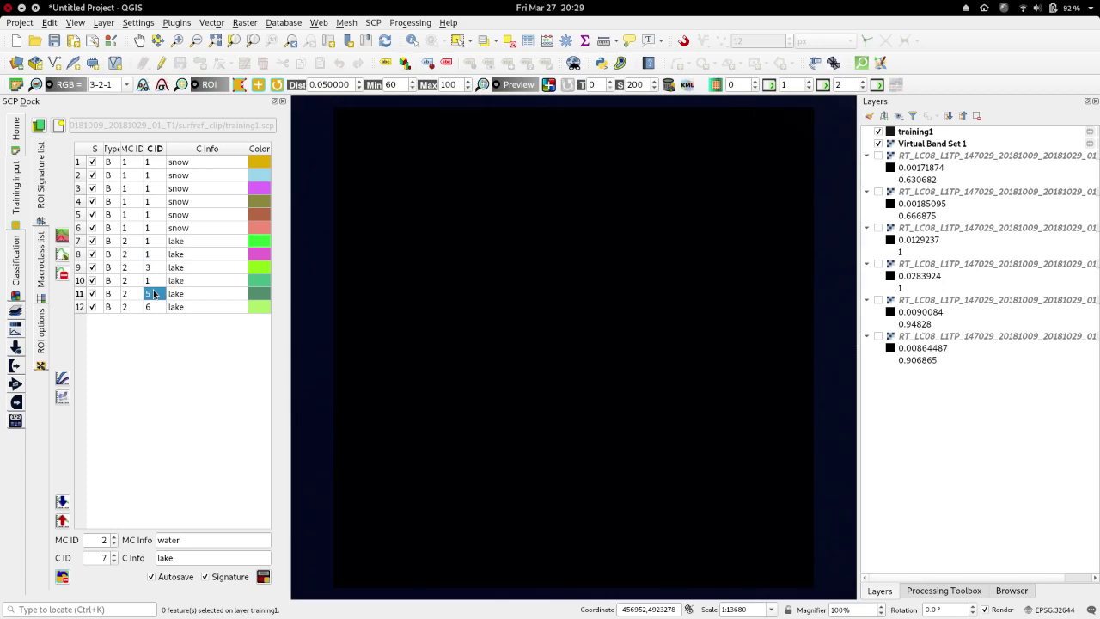
left_click(110, 306)
left_click(116, 294)
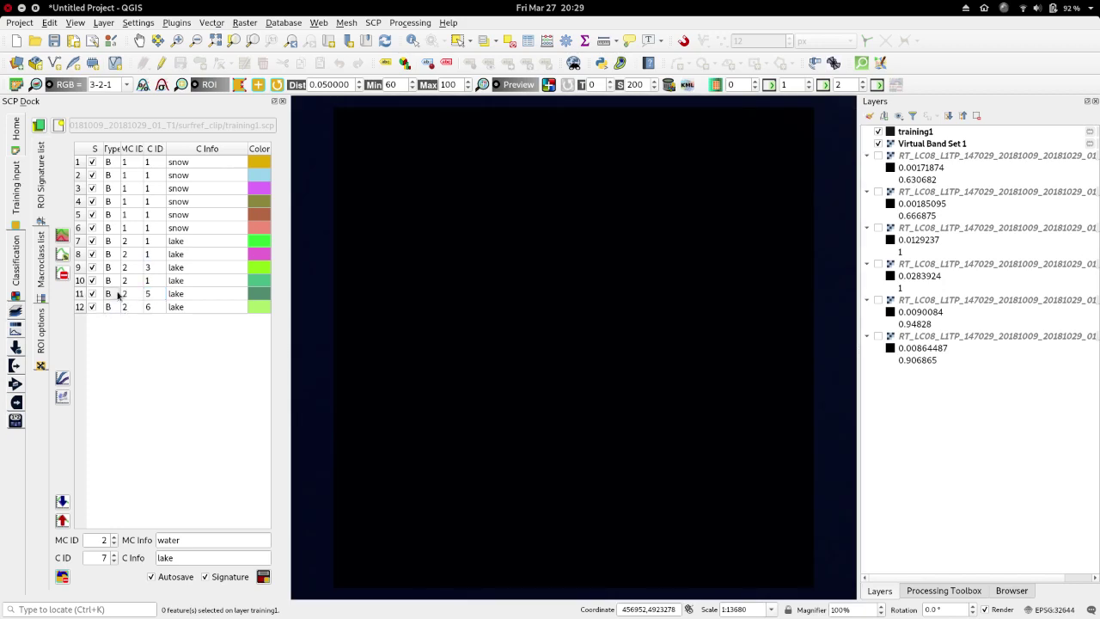
left_click(152, 295)
left_click(154, 296)
type("1")
Set the C ID of the lake signatures in rows 9 and 12 to 1
left_click(151, 268)
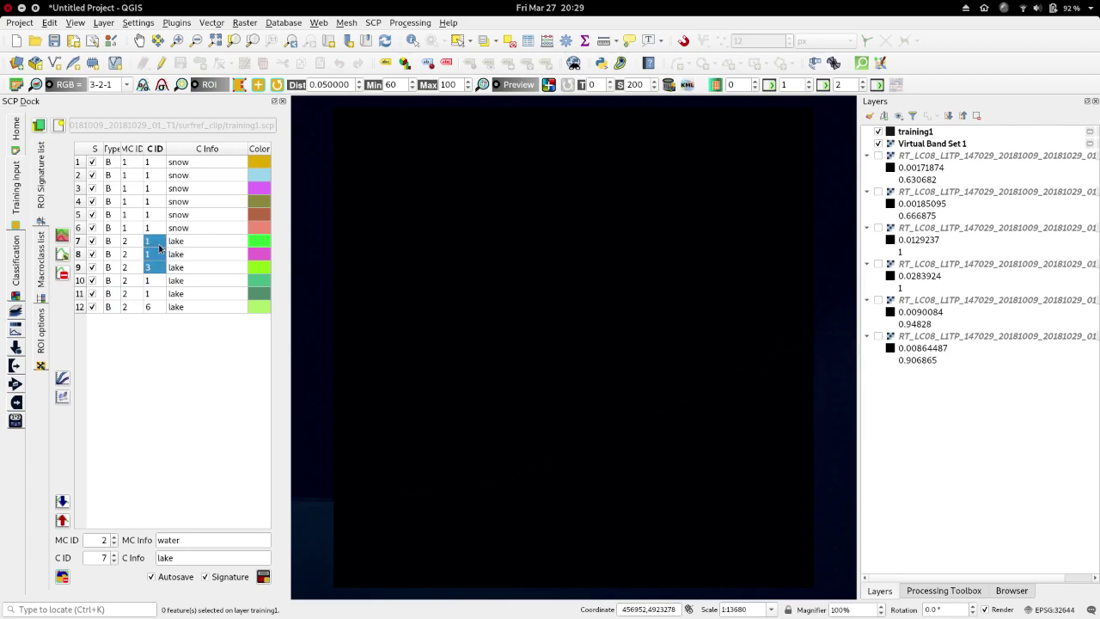
left_click(157, 268)
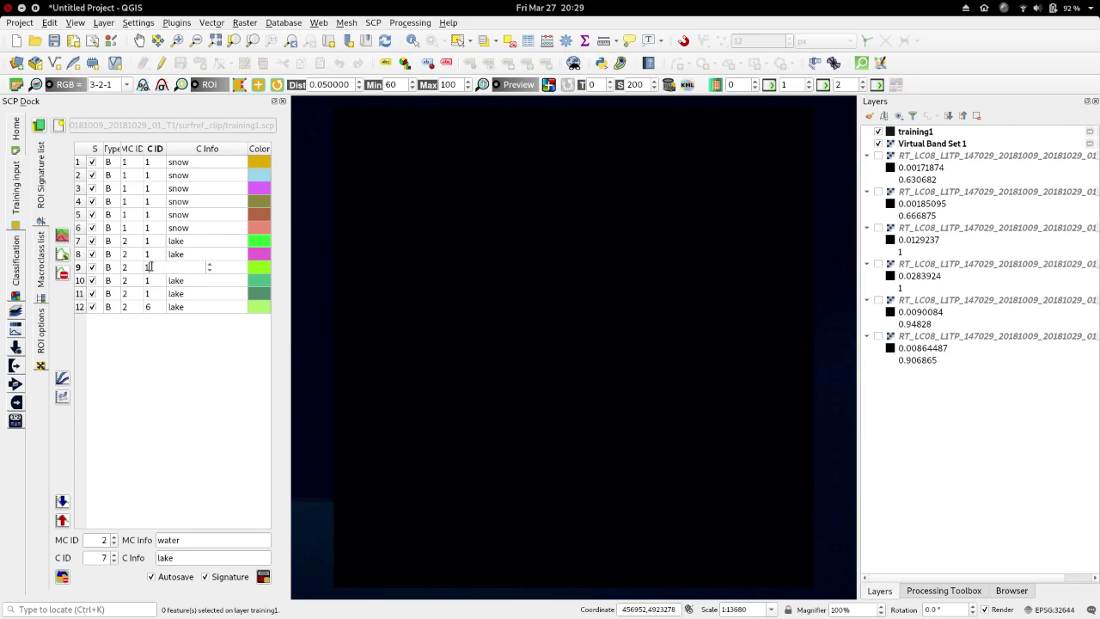
type("1")
left_click(155, 308)
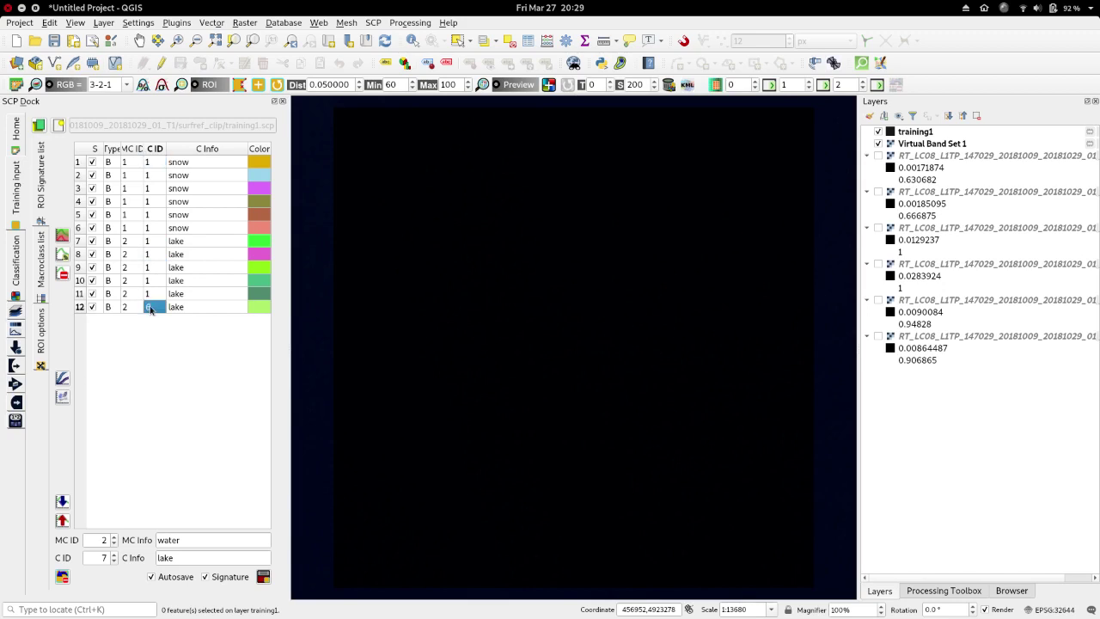
type("6")
key("Return")
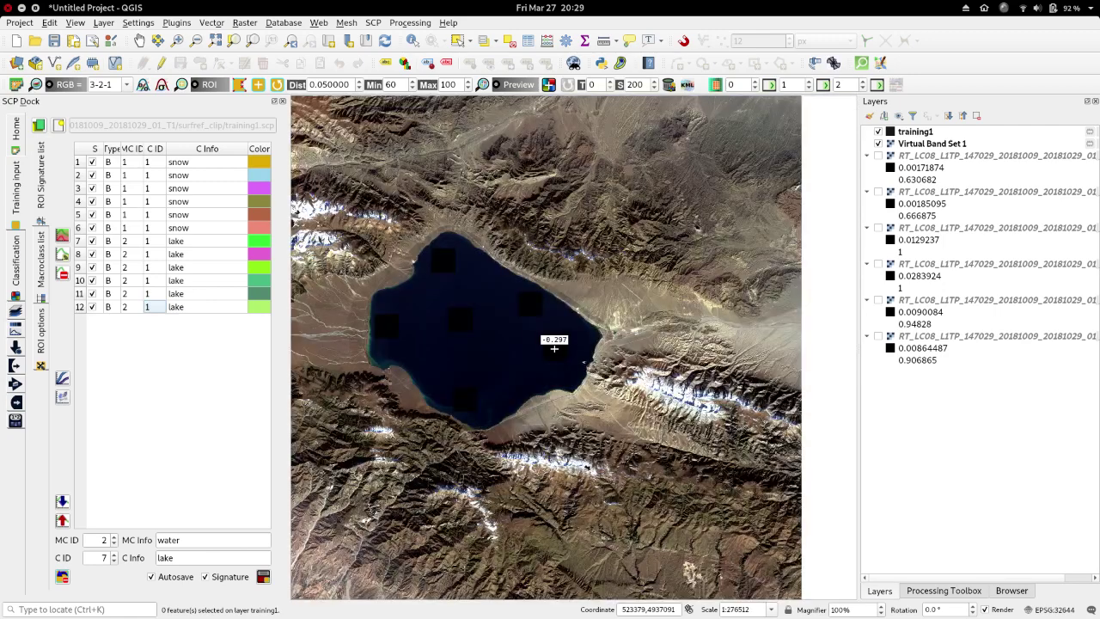
Examine the terrain around the lake and the dark mountain slopes southwest of it for the next class
scroll(554, 348, "down", 2)
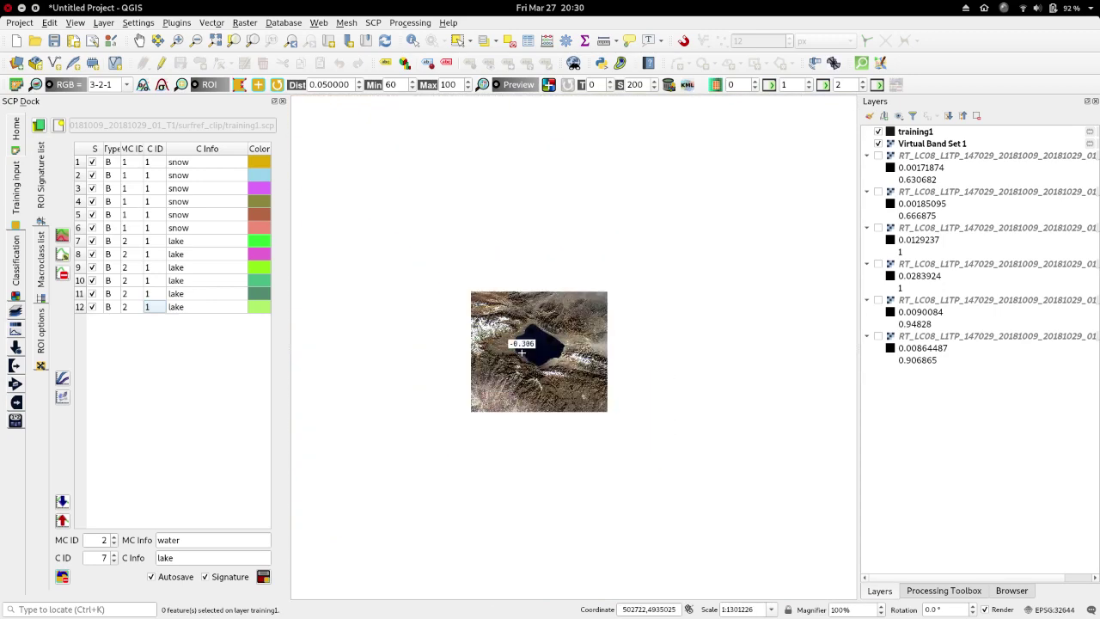
scroll(530, 335, "up", 2)
scroll(531, 336, "up", 1)
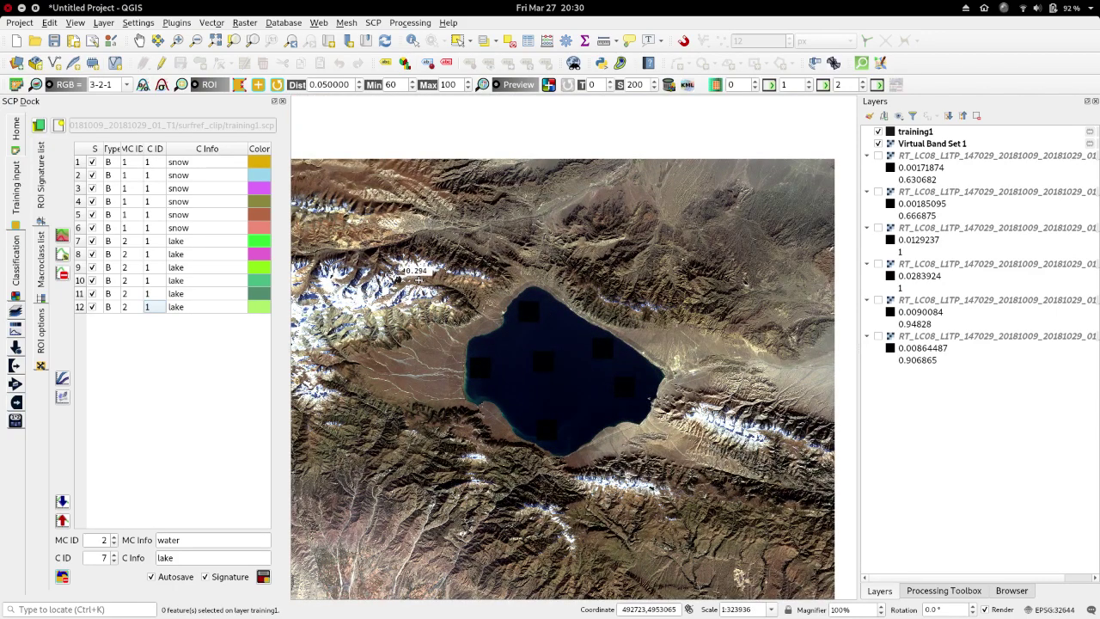
scroll(430, 398, "up", 3)
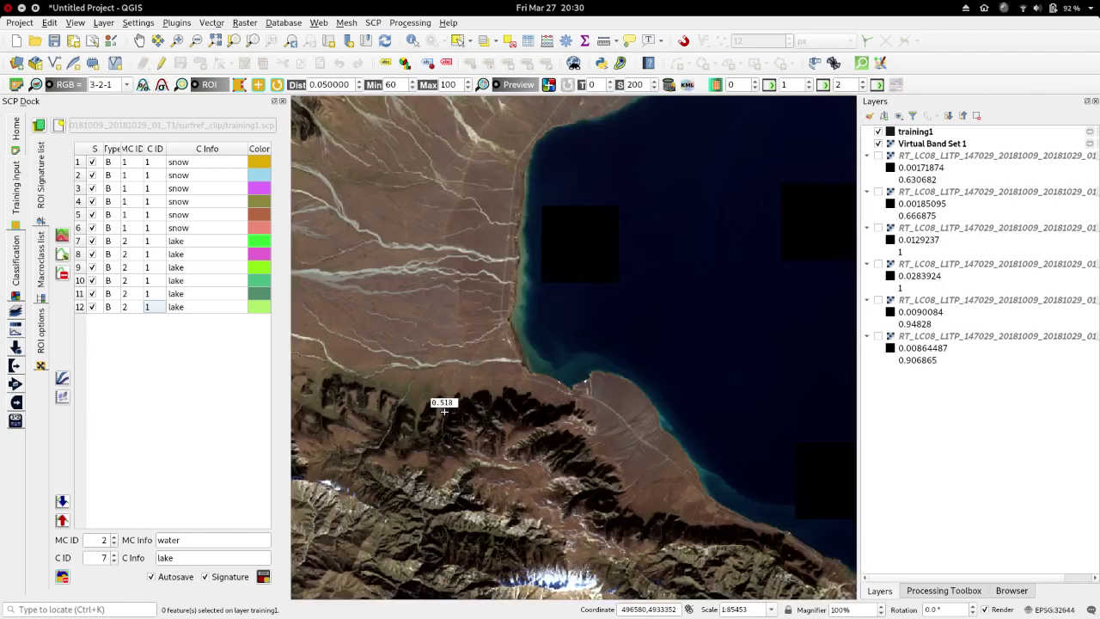
scroll(491, 442, "up", 3)
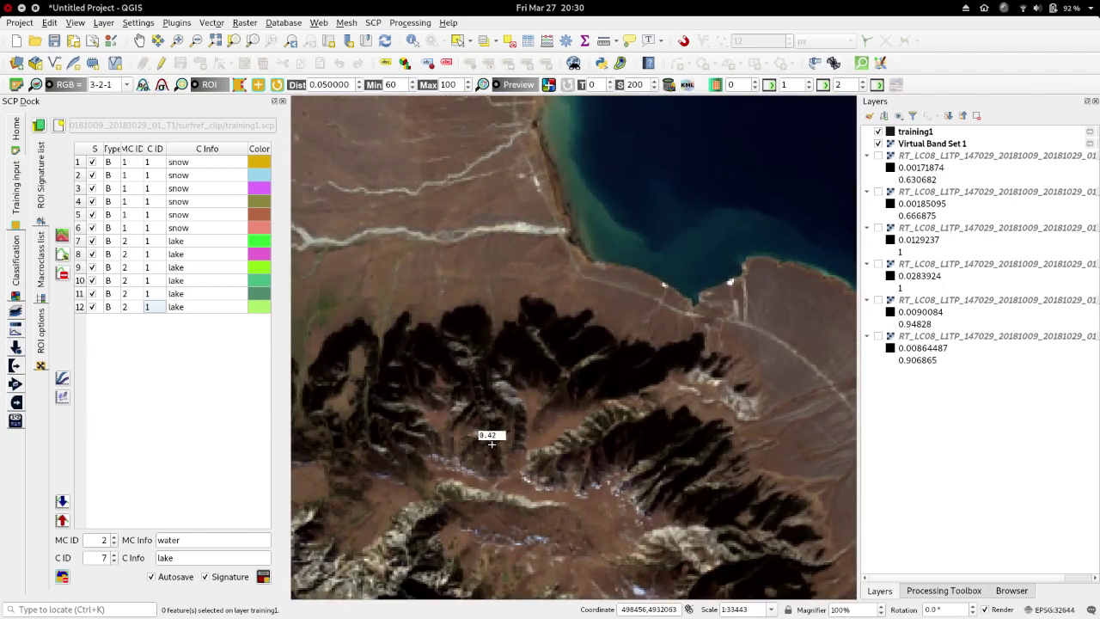
scroll(491, 441, "down", 1)
scroll(491, 442, "up", 3)
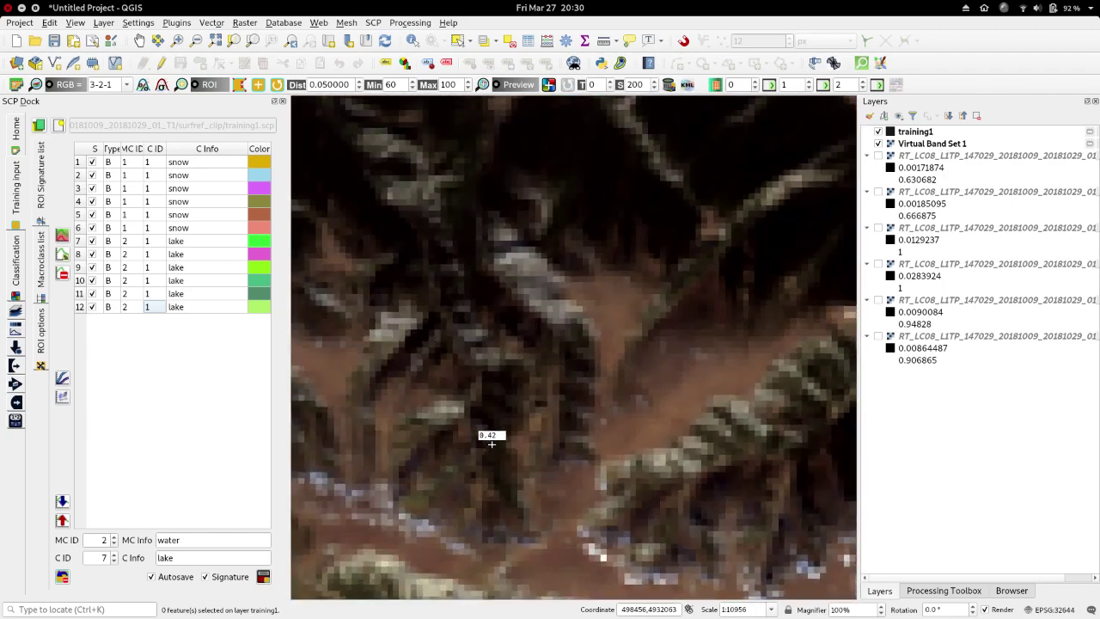
scroll(491, 442, "down", 3)
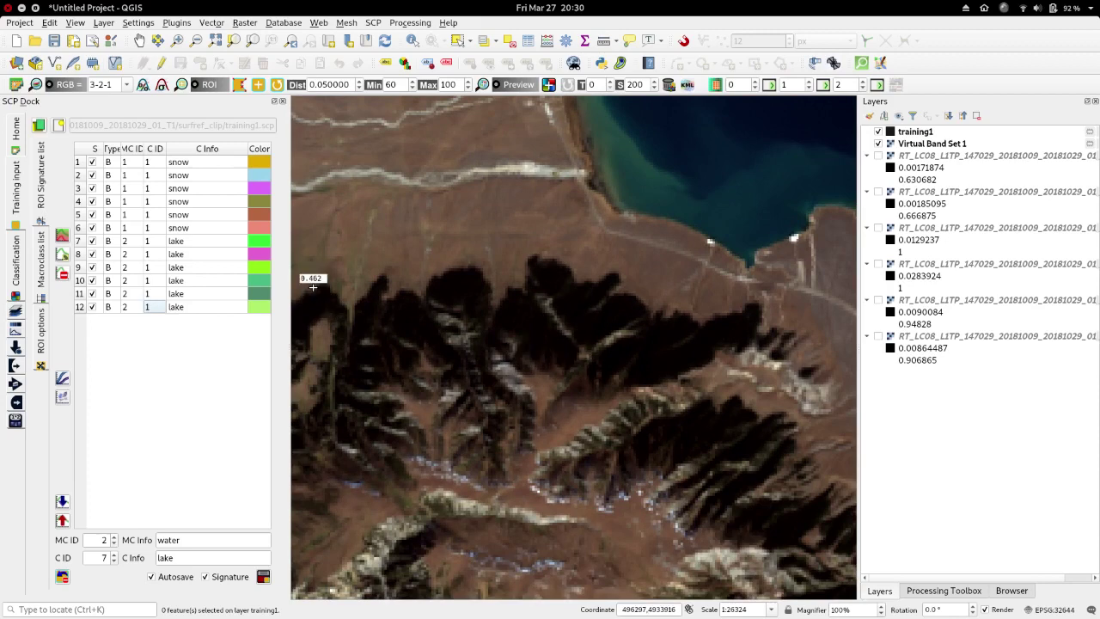
Set up the next class with MC ID 3, MC Info dark, C ID 1 and C Info shadow
double_click(204, 539)
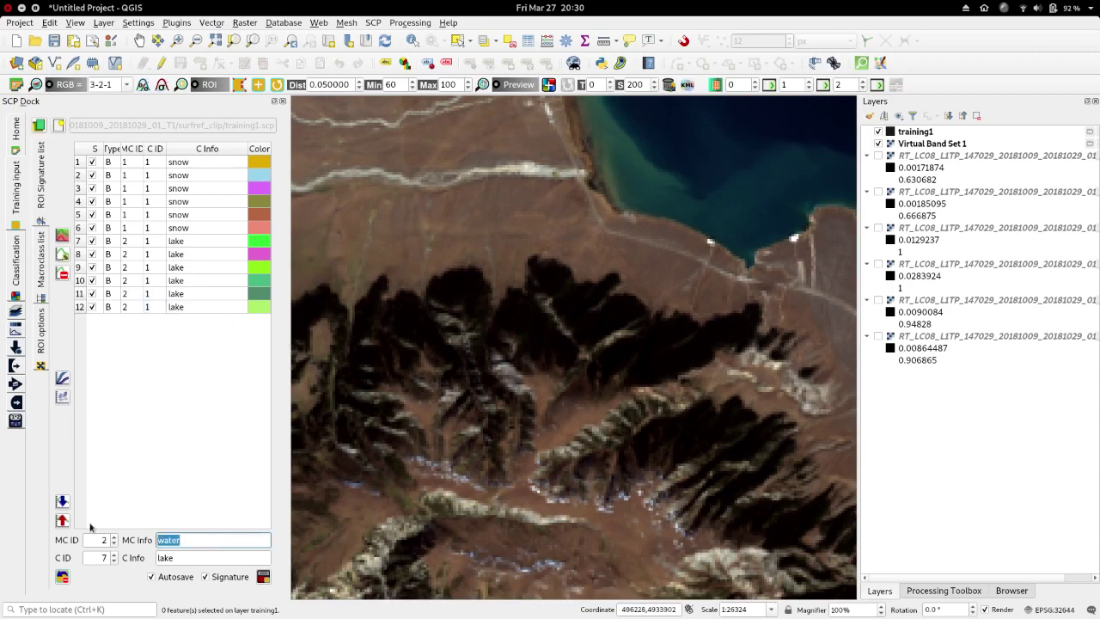
type("dark")
double_click(181, 558)
type("shadow")
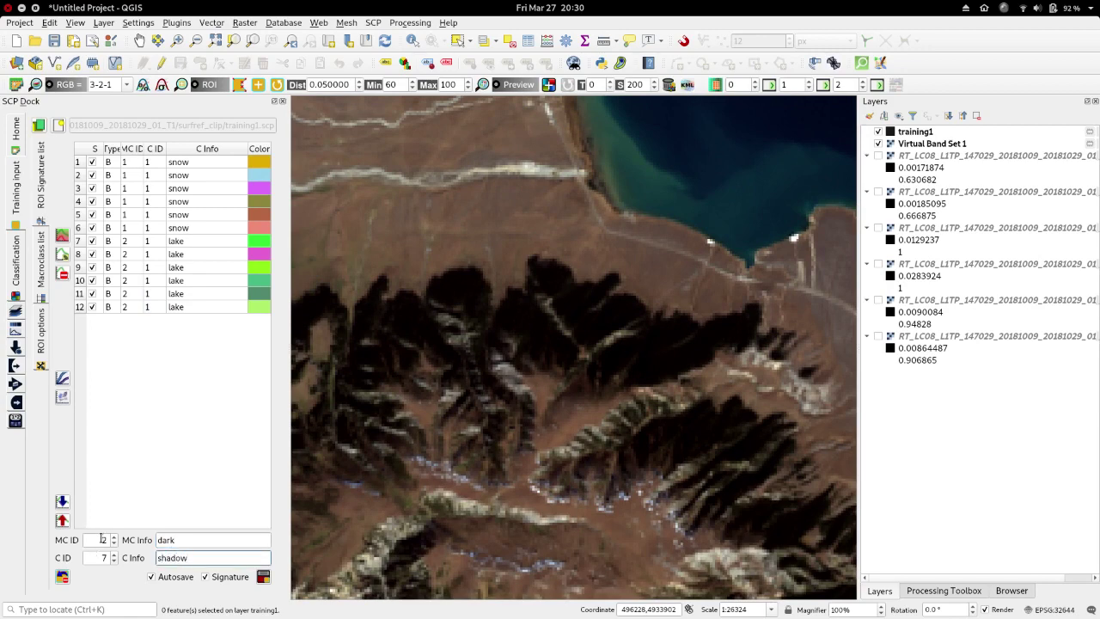
double_click(102, 539)
left_click(105, 558)
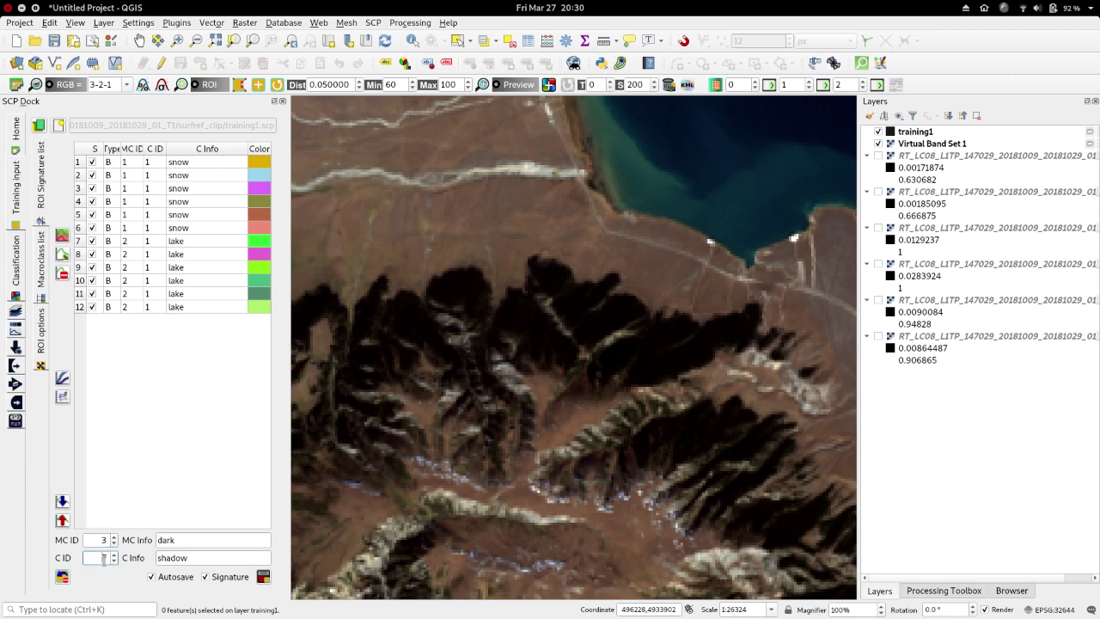
Reduce the region growing distance to 0.01, grow an ROI in the mountain shadows southwest of the lake and save it as shadow
left_click(566, 290)
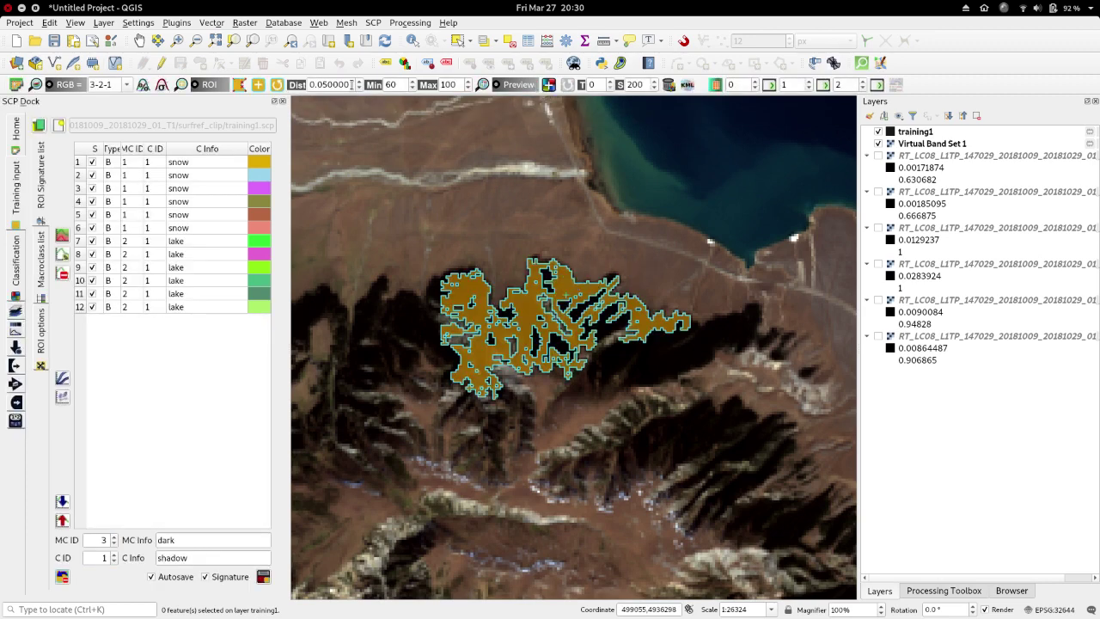
left_click_drag(329, 84, 324, 85)
type("1")
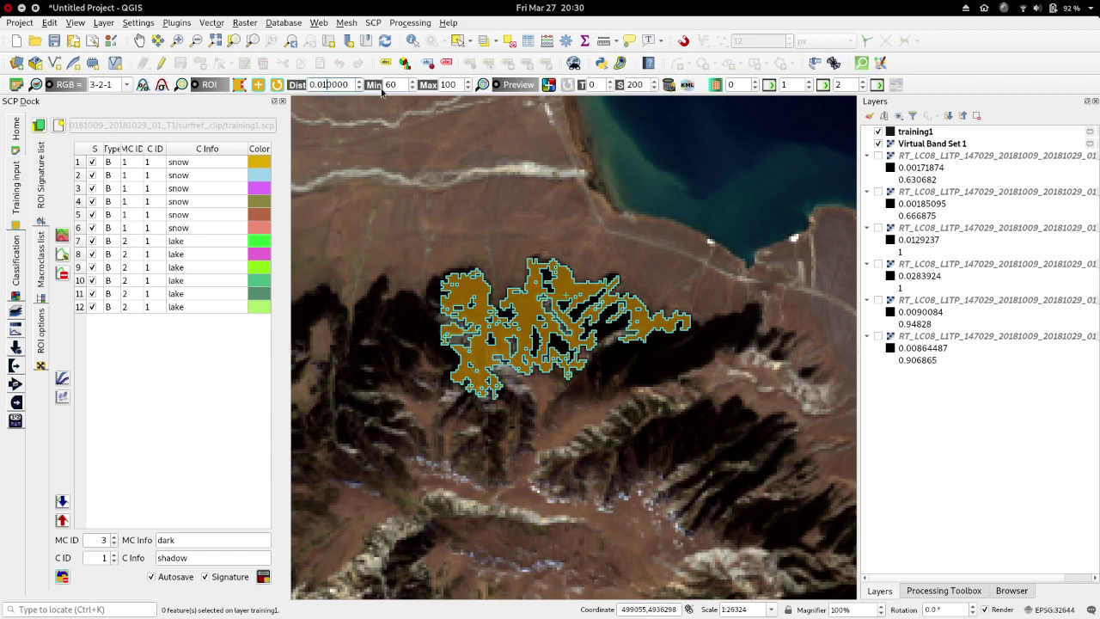
left_click(401, 323)
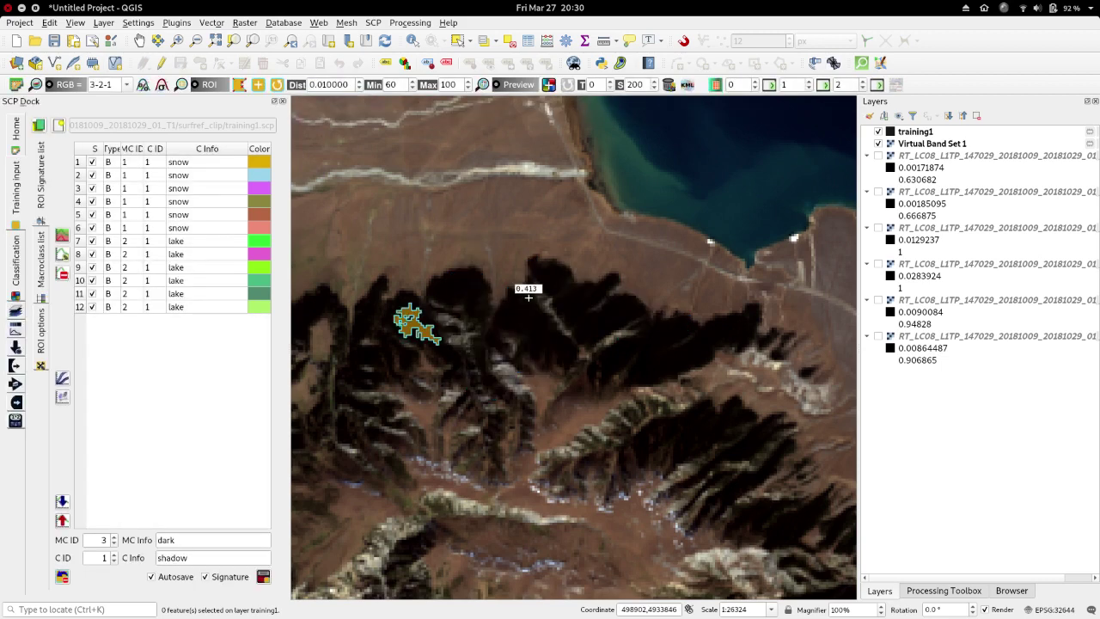
scroll(527, 297, "down", 2)
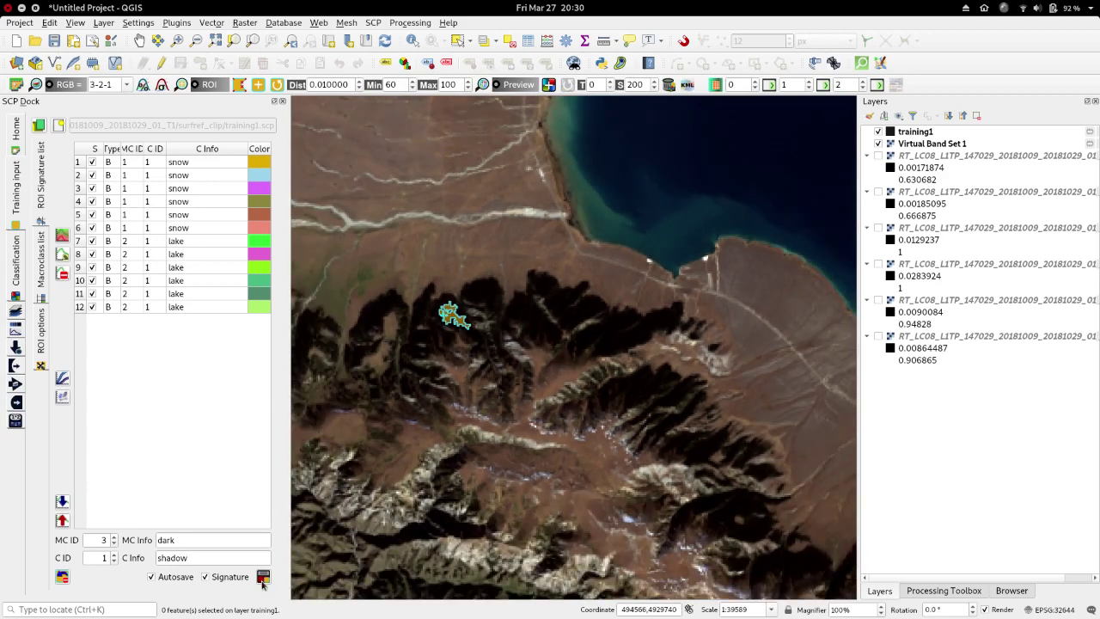
left_click(263, 581)
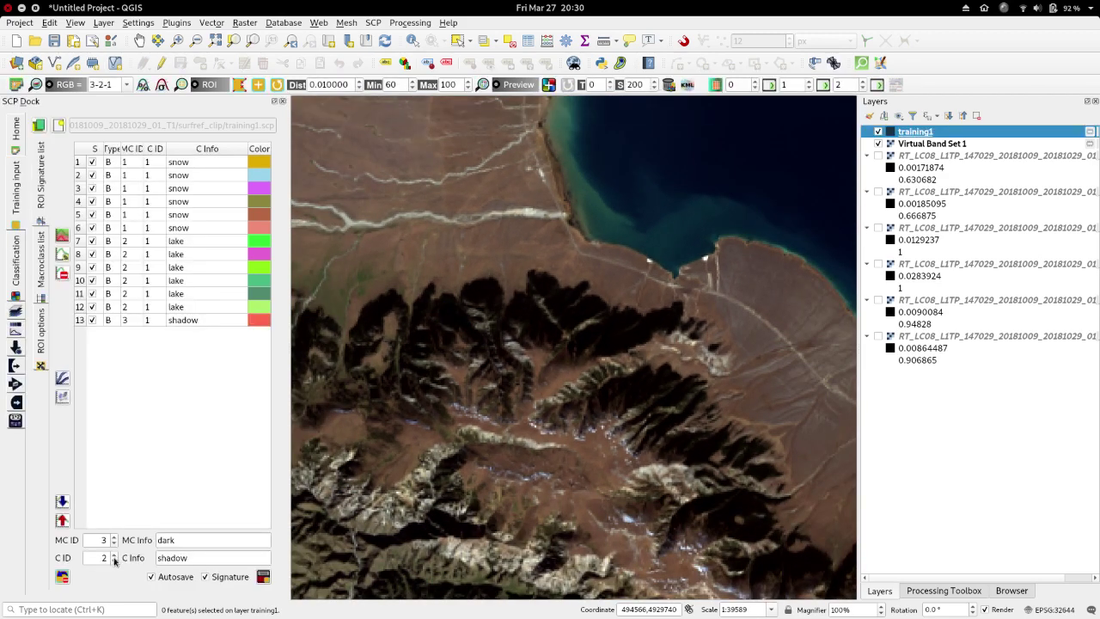
Grow two more ROIs on the dark slopes southwest of the lake, saving each as shadow with C ID 1
left_click(620, 333)
left_click(263, 576)
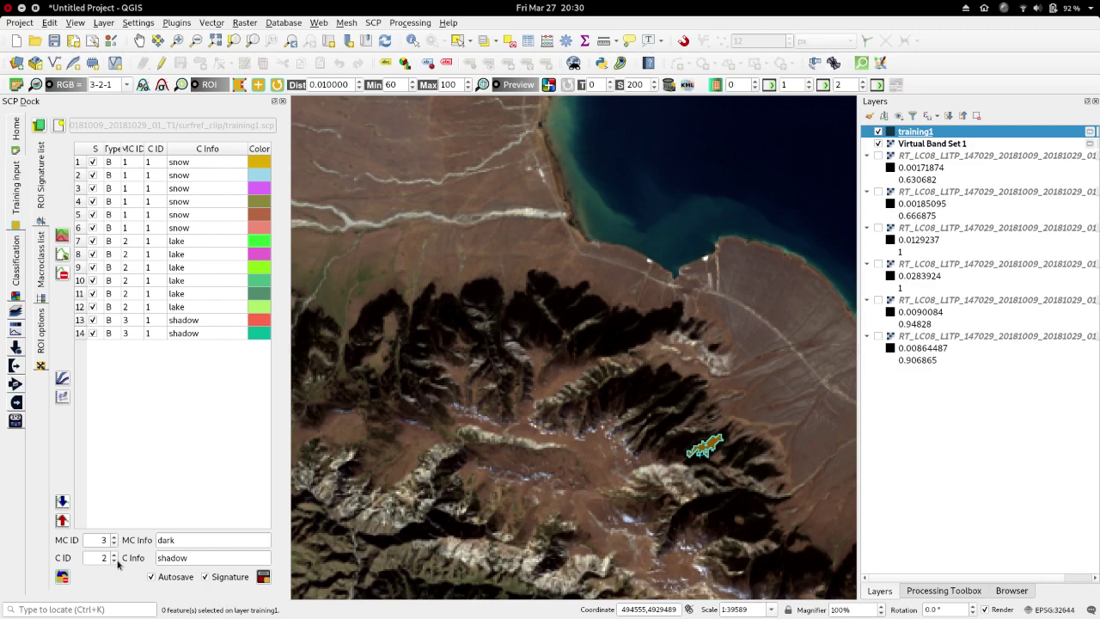
left_click(263, 582)
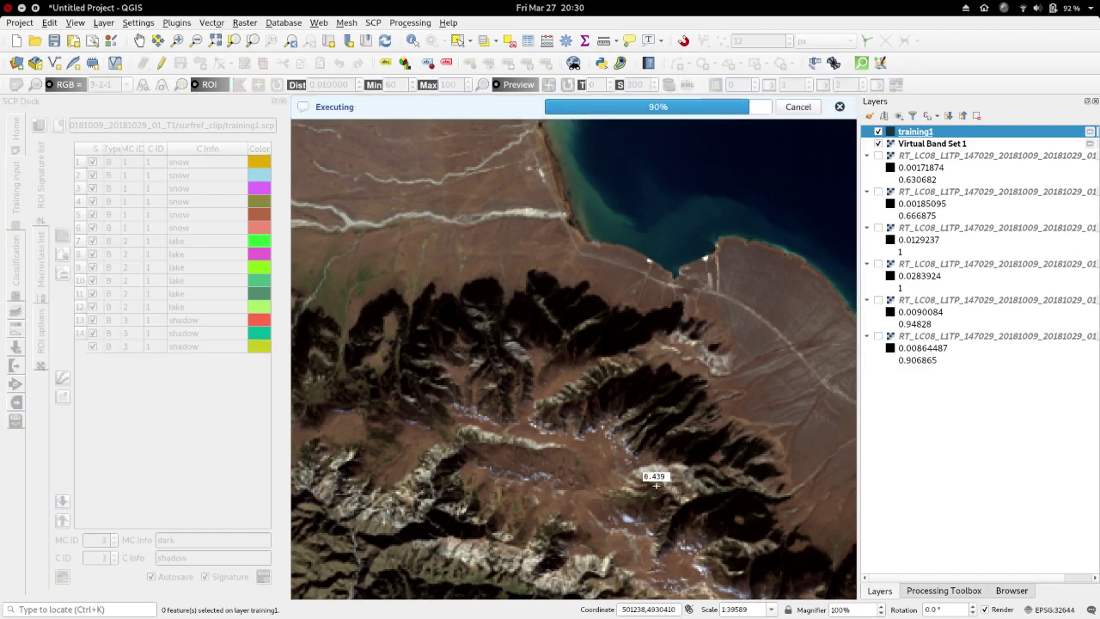
Grow ROIs in the shadow beside the snow farther south and on the southwestern slopes, saving both to the training input as shadow
scroll(656, 486, "down", 3)
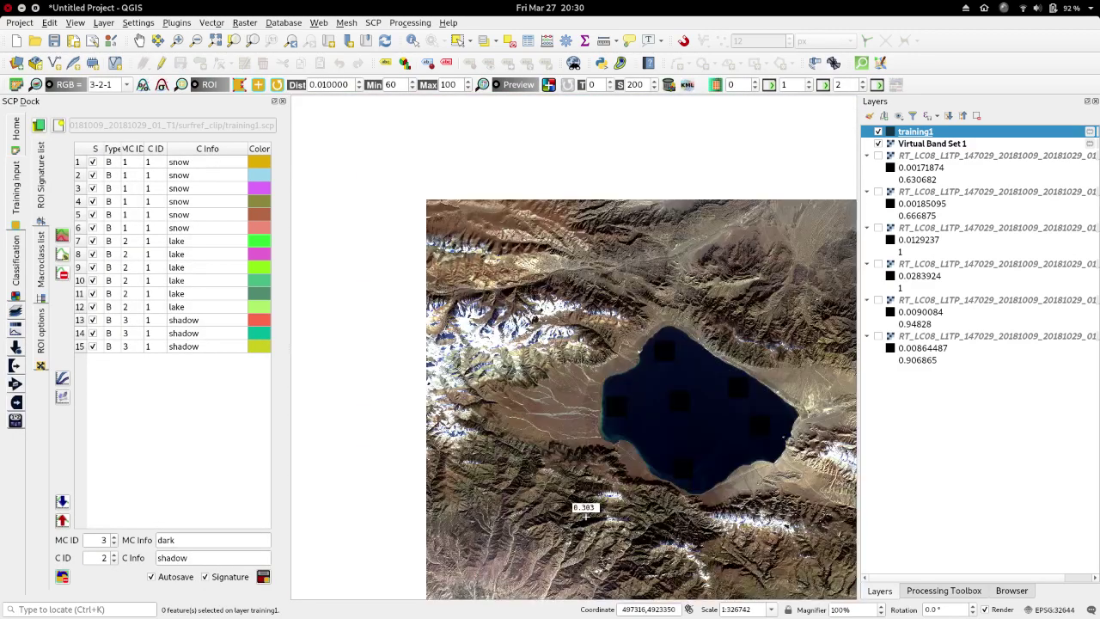
scroll(583, 515, "up", 3)
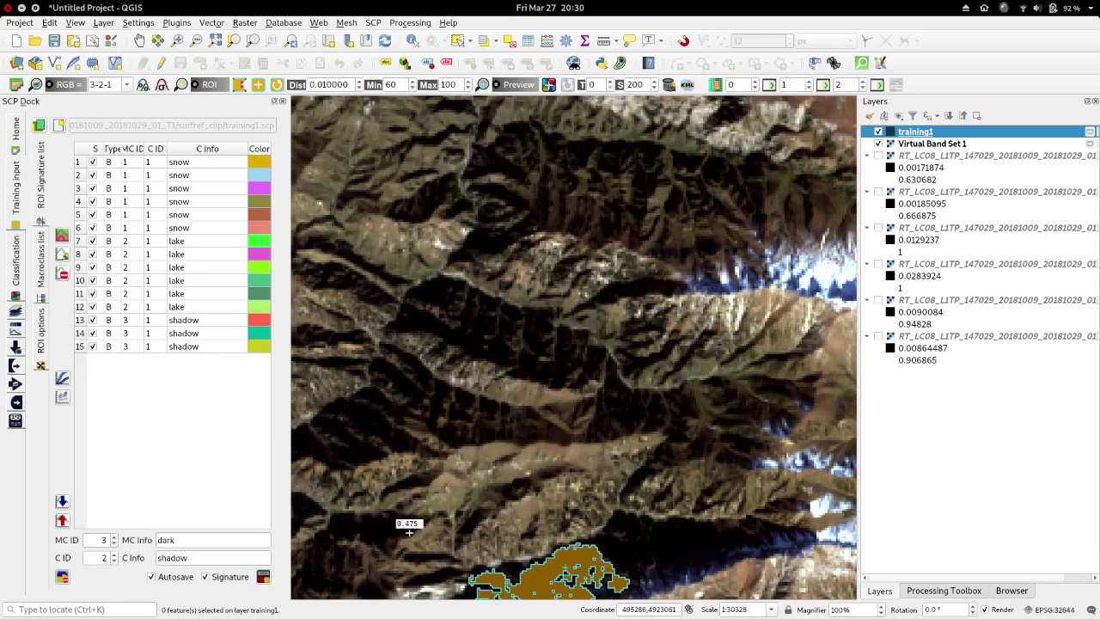
left_click(263, 576)
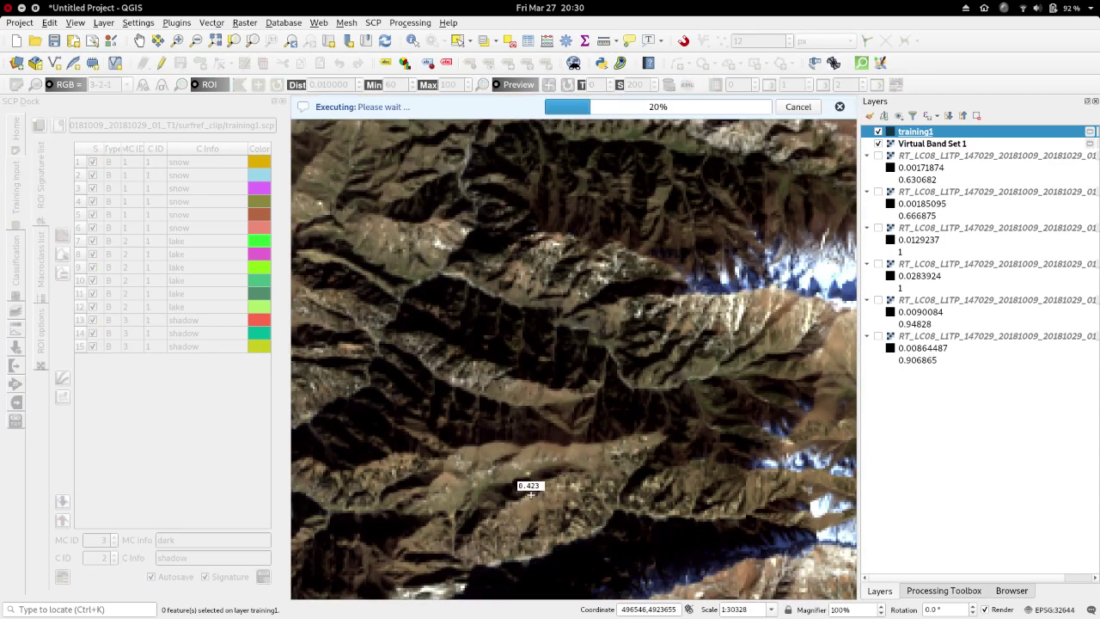
scroll(497, 510, "up", 2)
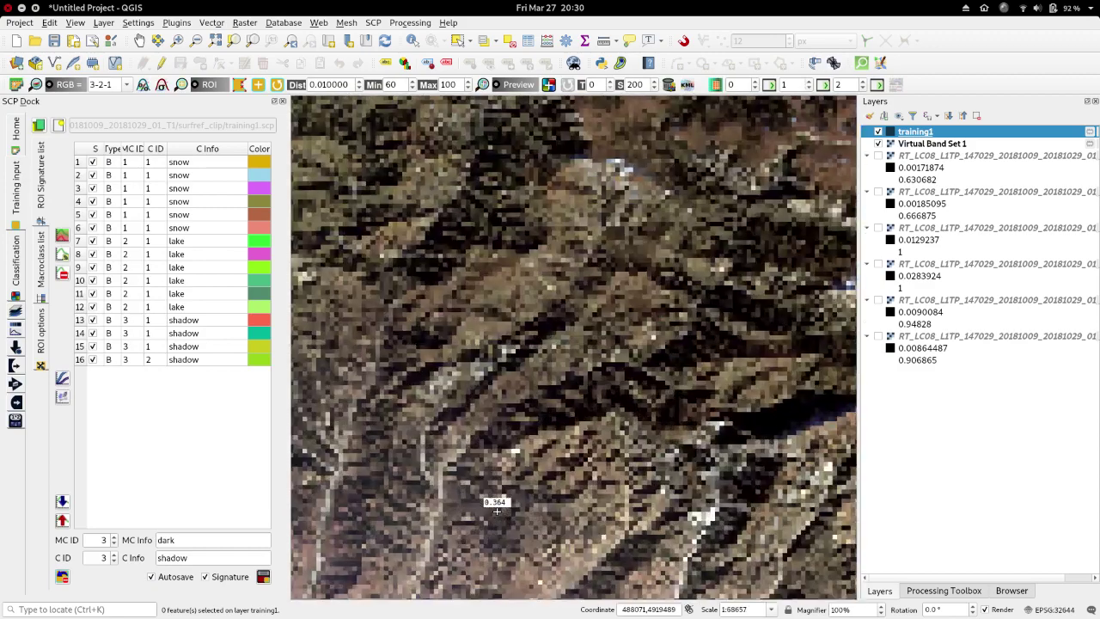
left_click(431, 278)
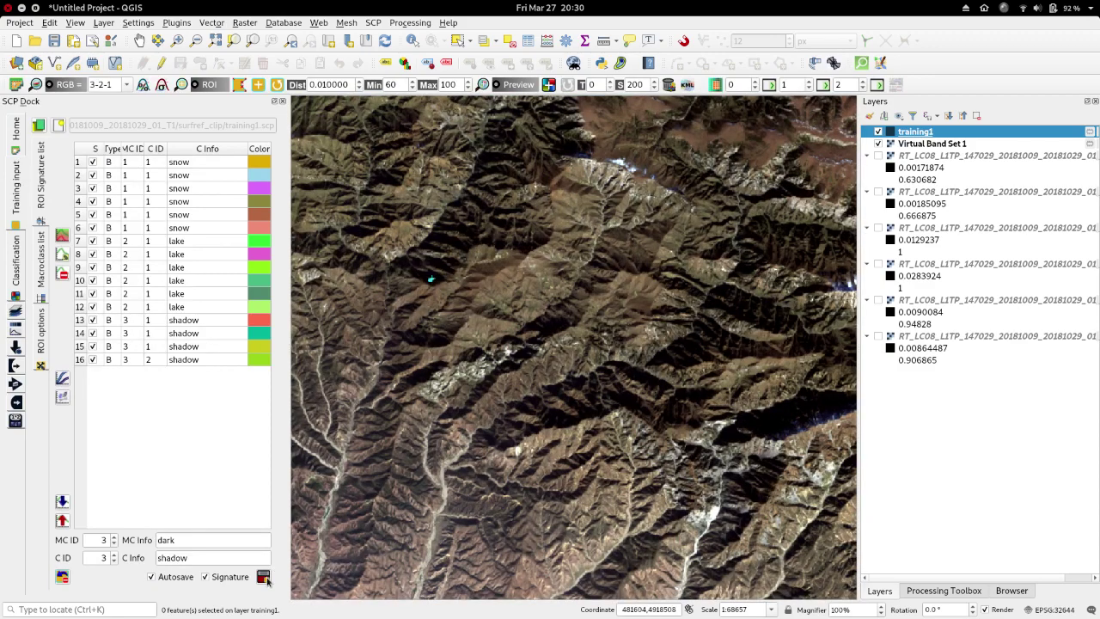
left_click(113, 561)
left_click(265, 578)
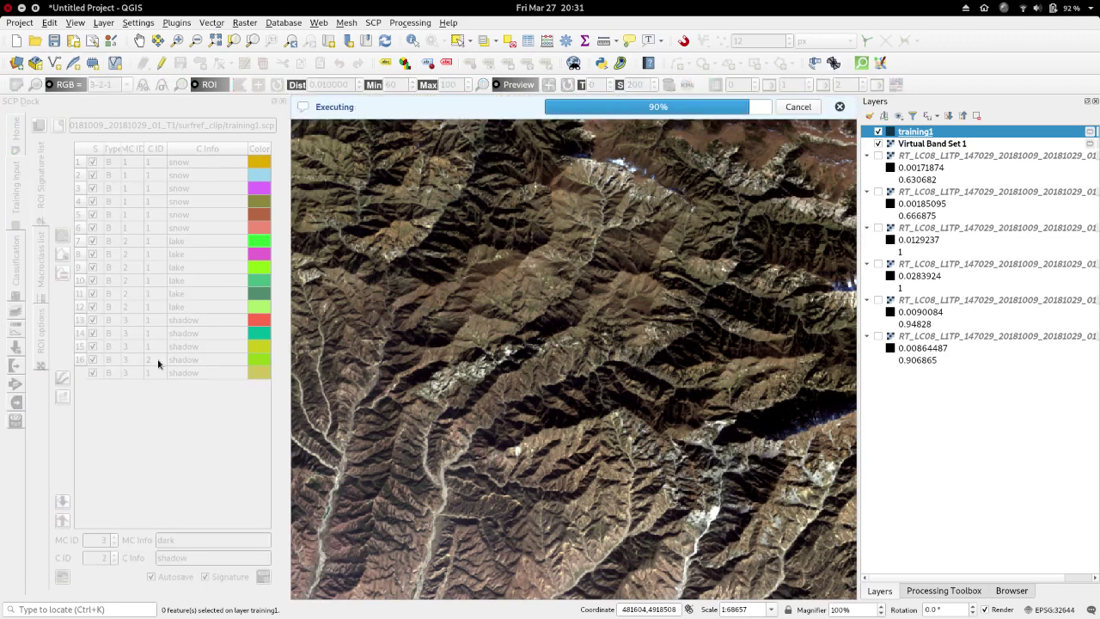
Set the C ID of the shadow signature in row 16 to 1
double_click(153, 363)
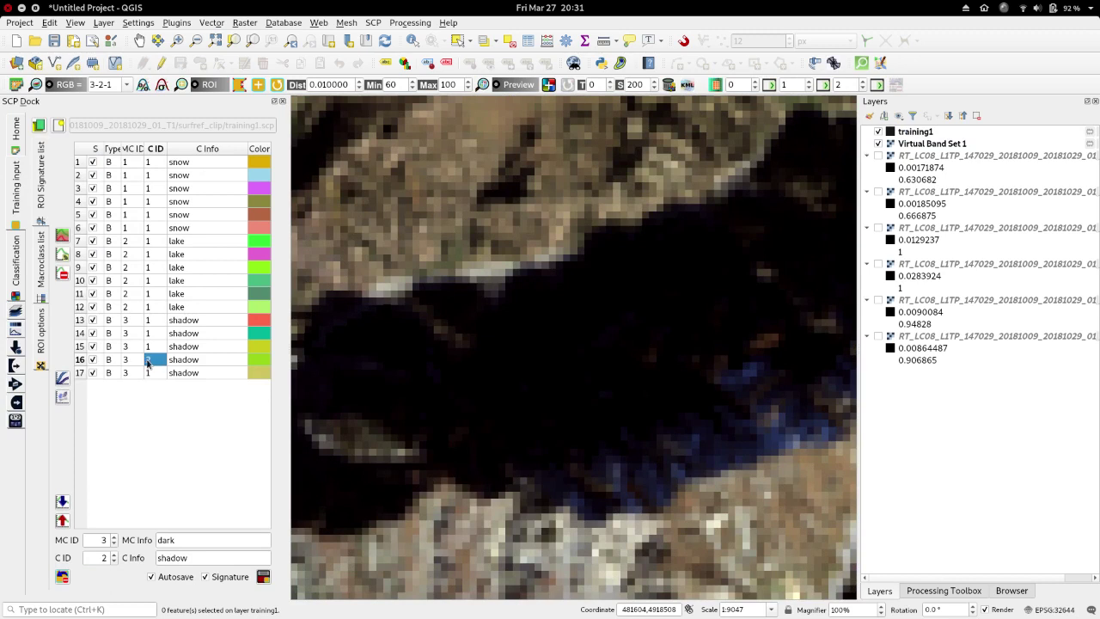
double_click(147, 360)
type("3")
left_click(160, 378)
left_click(155, 360)
double_click(155, 360)
type("1")
left_click(152, 373)
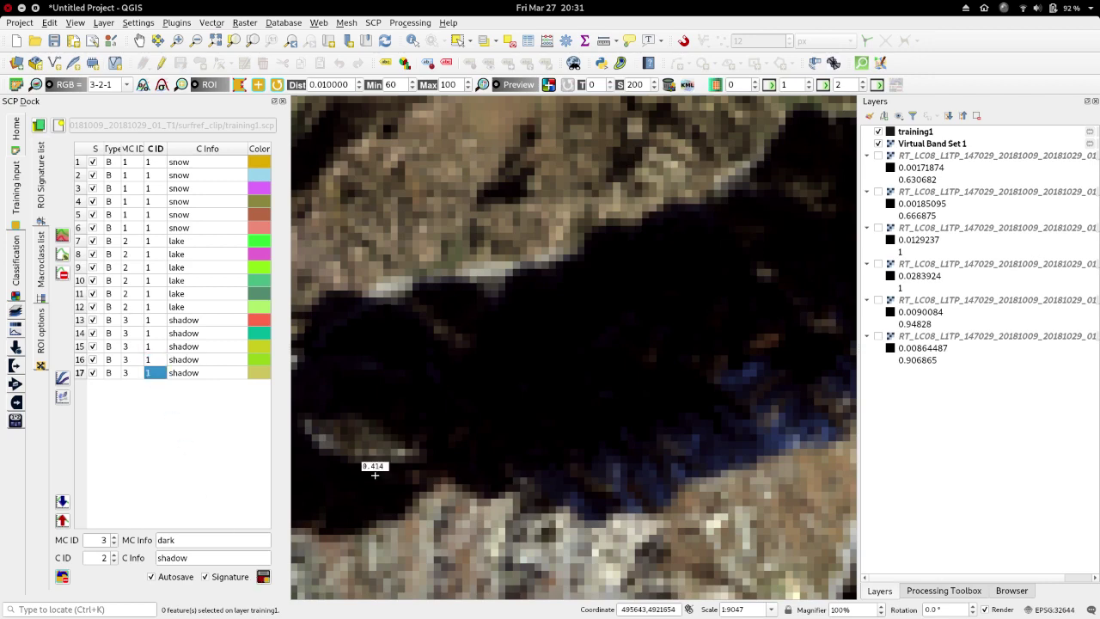
Grow an ROI on the dark mountain slopes southeast of the lake and save it as shadow with C ID 1
scroll(528, 404, "down", 3)
scroll(531, 406, "down", 2)
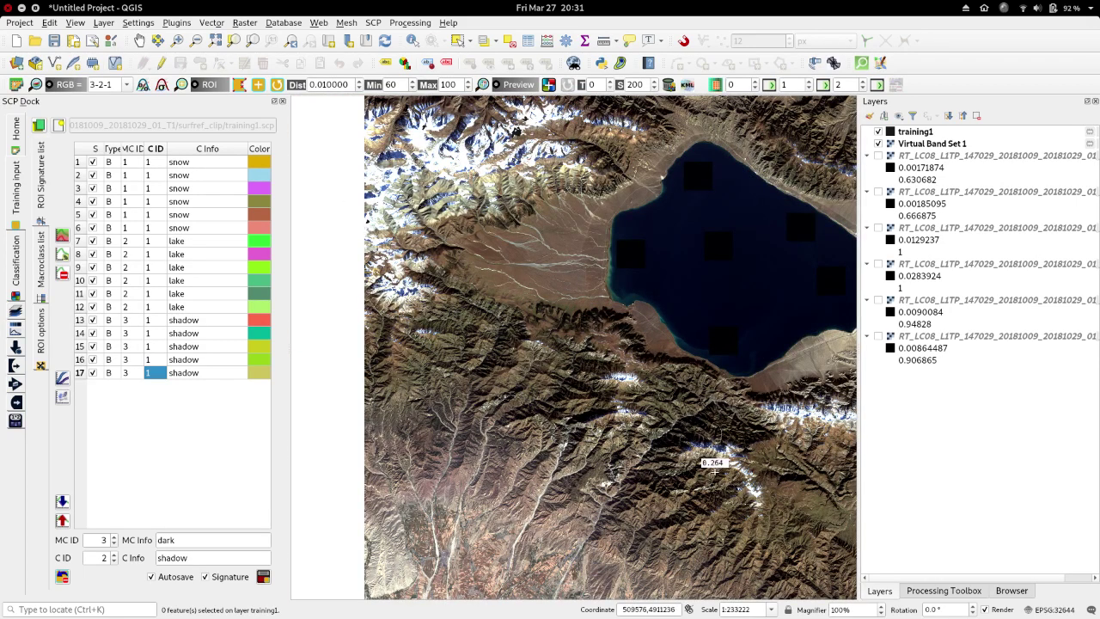
left_click(140, 41)
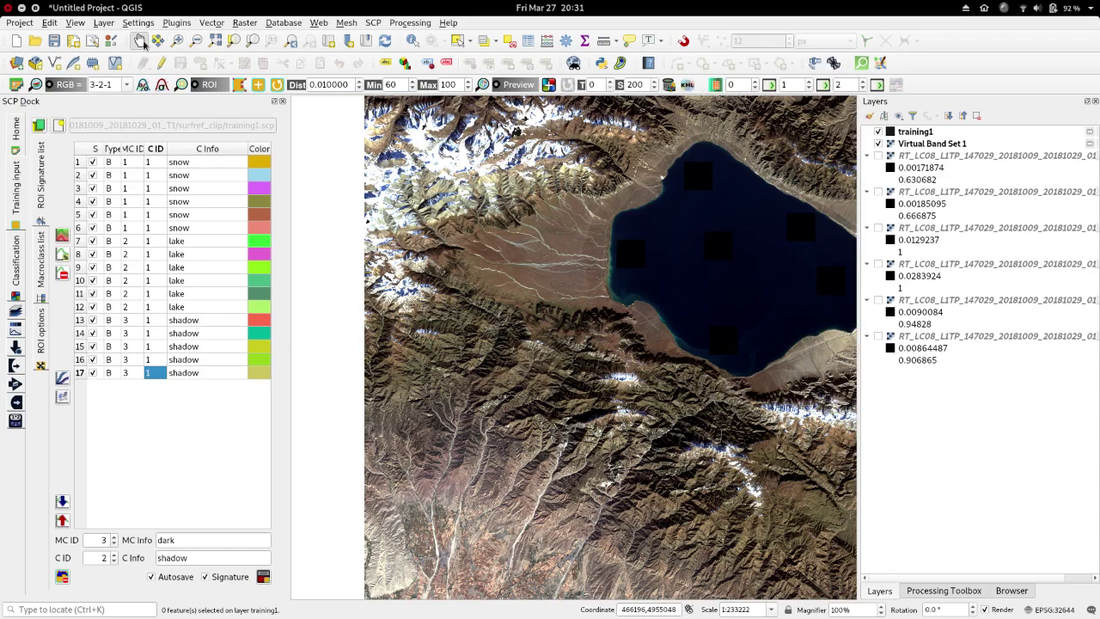
left_click_drag(678, 332, 479, 292)
left_click_drag(850, 402, 744, 346)
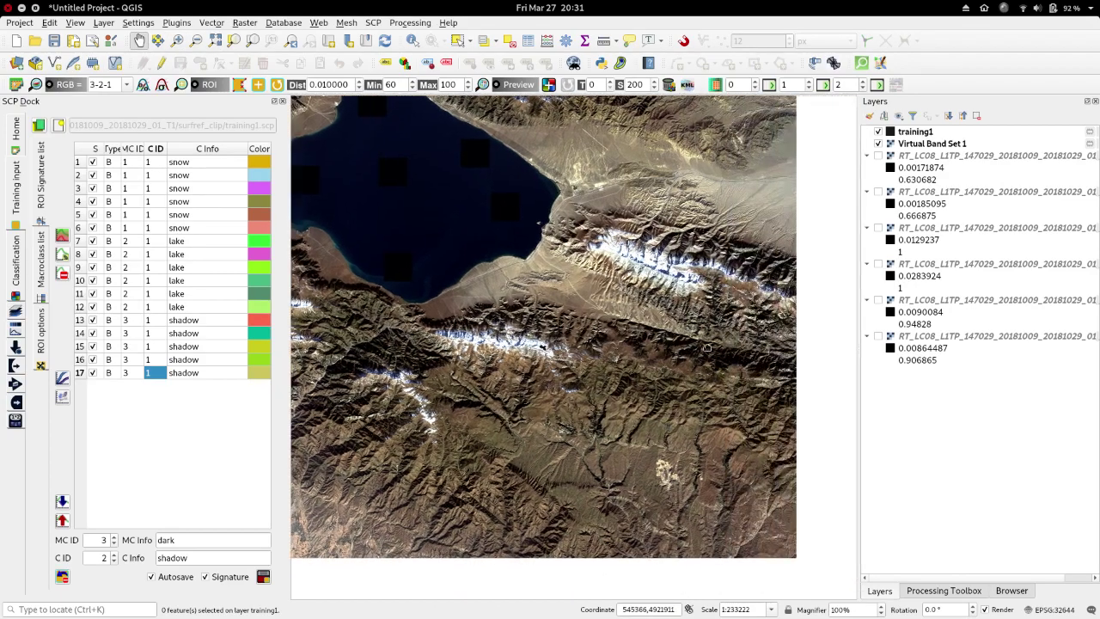
scroll(747, 345, "up", 2)
scroll(753, 345, "up", 1)
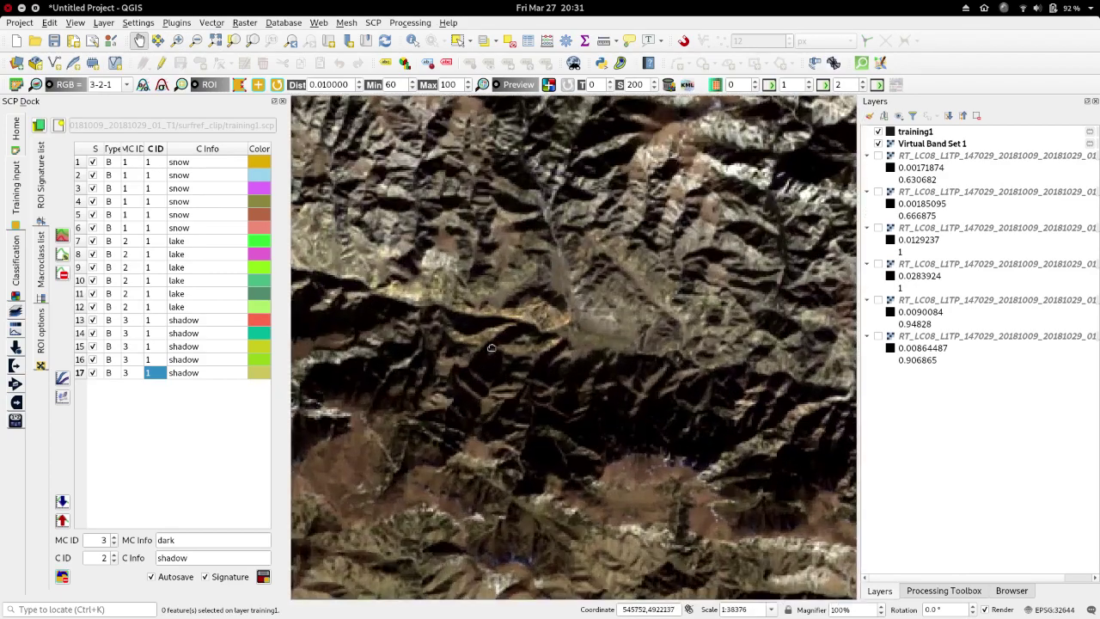
left_click(258, 86)
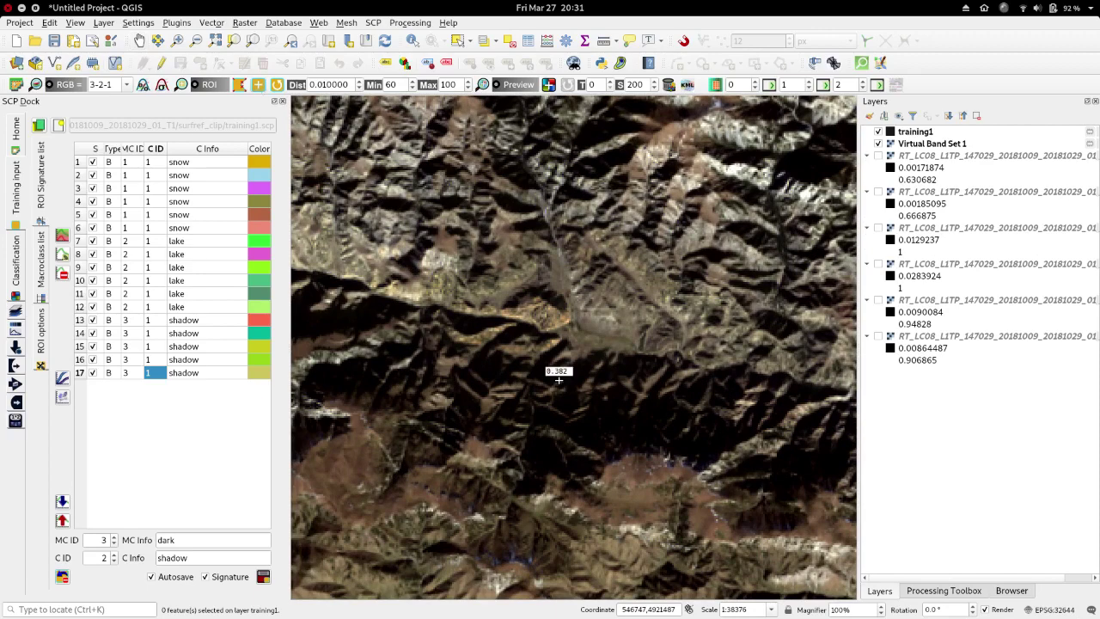
left_click(588, 437)
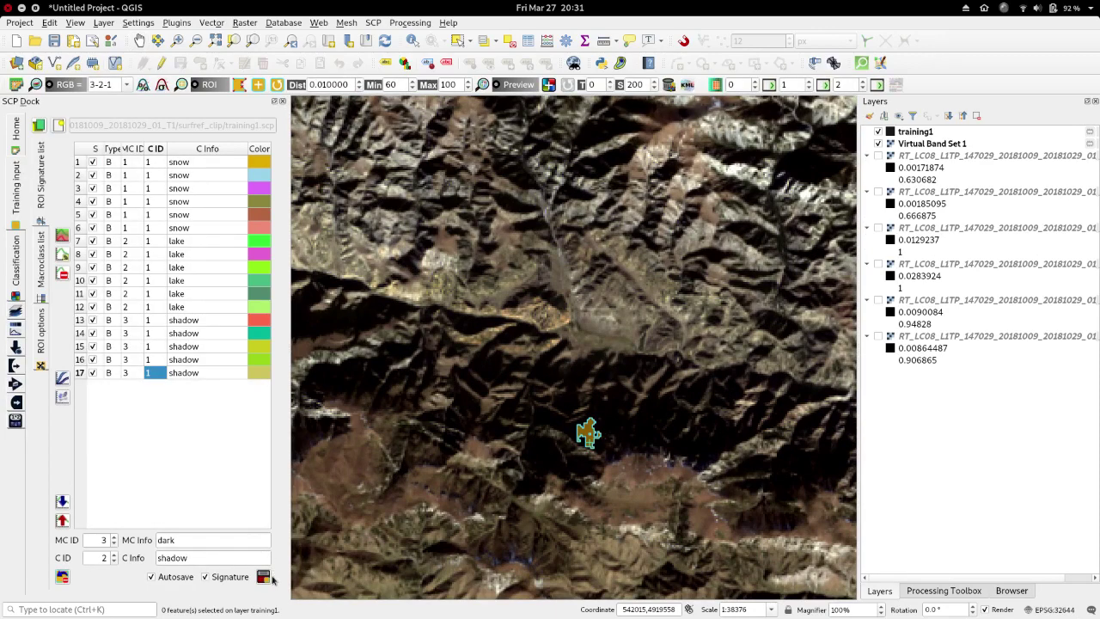
left_click(113, 561)
left_click(265, 577)
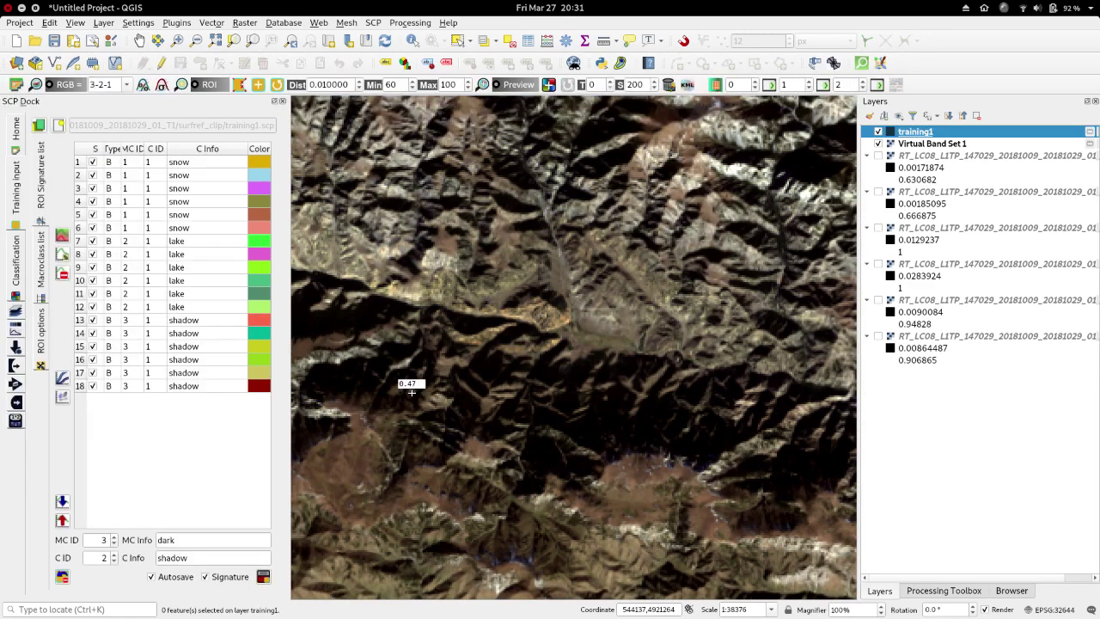
Zoom the map to the full extent of the Virtual Band Set 1 layer
scroll(411, 392, "down", 4)
scroll(411, 392, "down", 2)
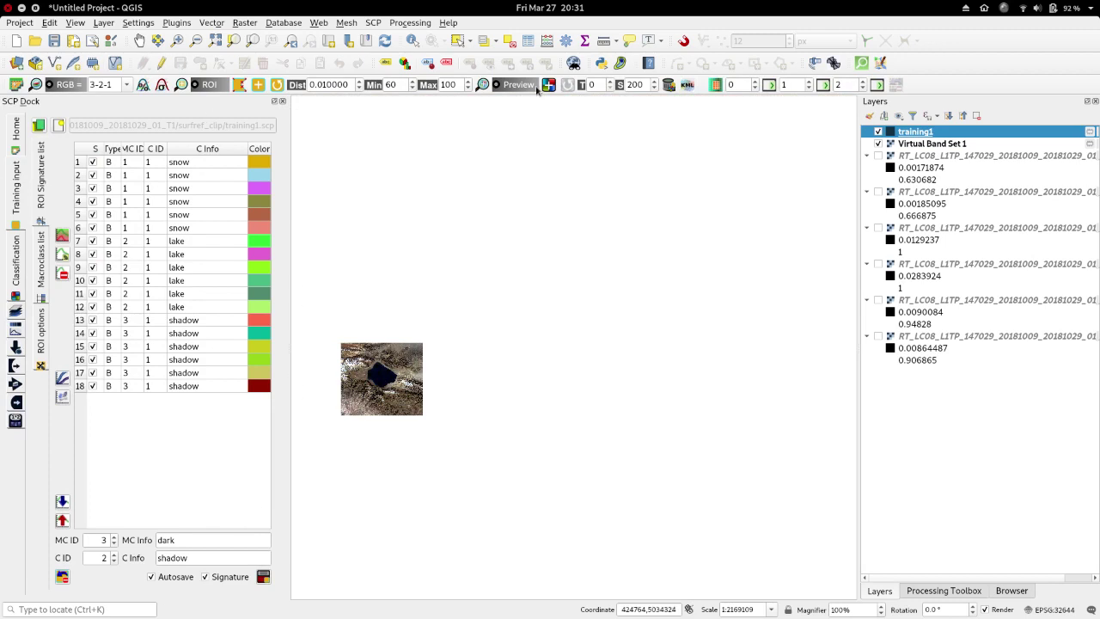
right_click(928, 134)
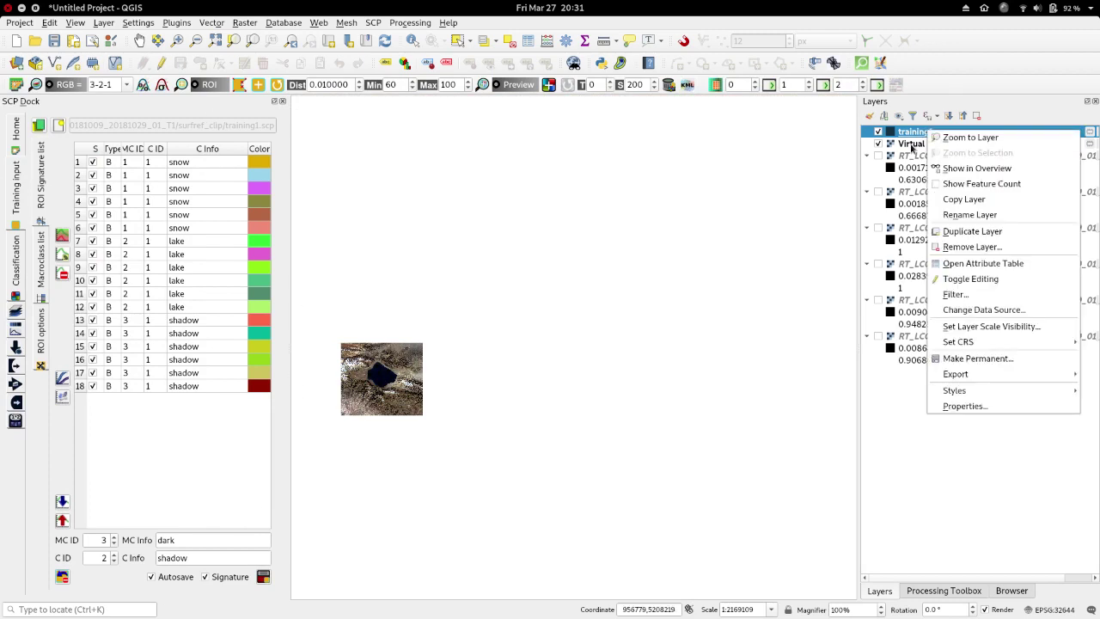
left_click(902, 143)
left_click(912, 146)
right_click(914, 148)
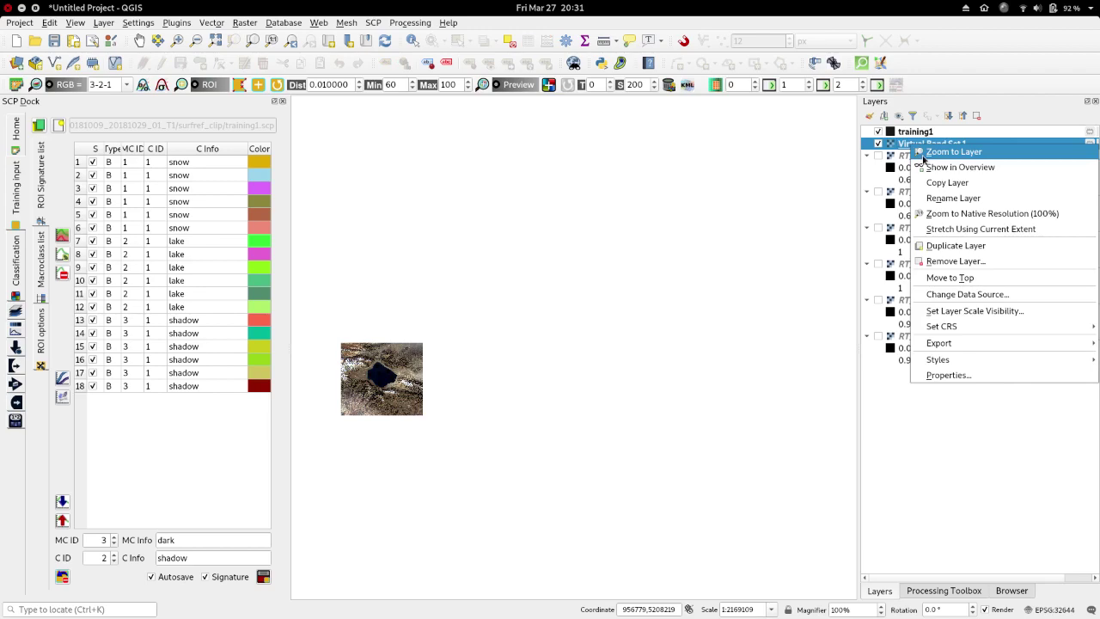
left_click(925, 154)
Hide the Virtual Band Set 1 layer to view the training ROIs on their own
left_click(877, 143)
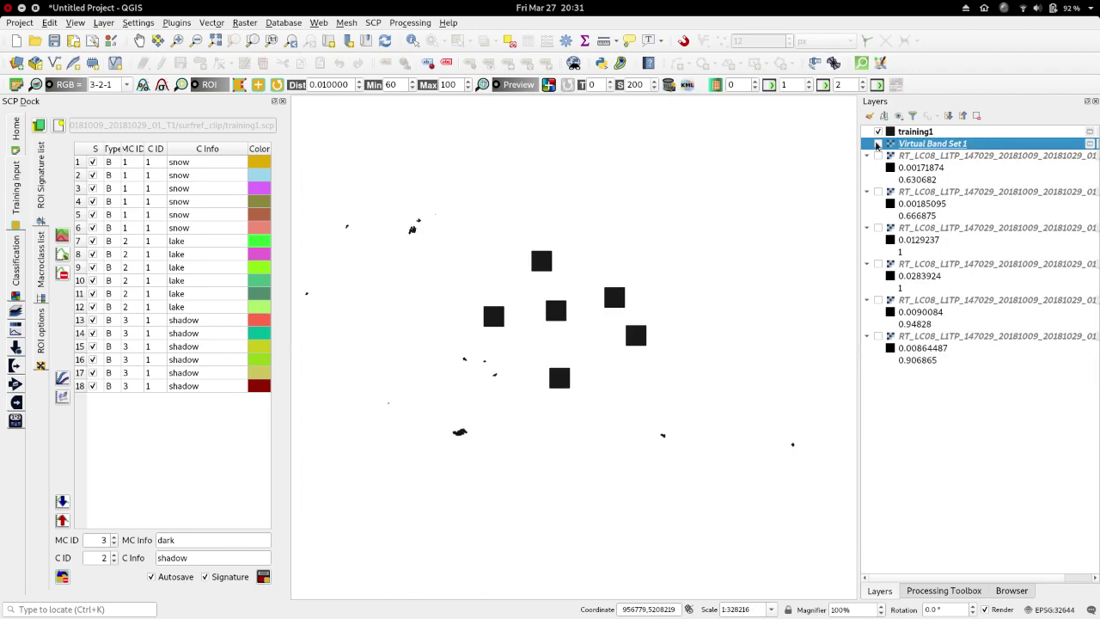
left_click(878, 144)
right_click(878, 147)
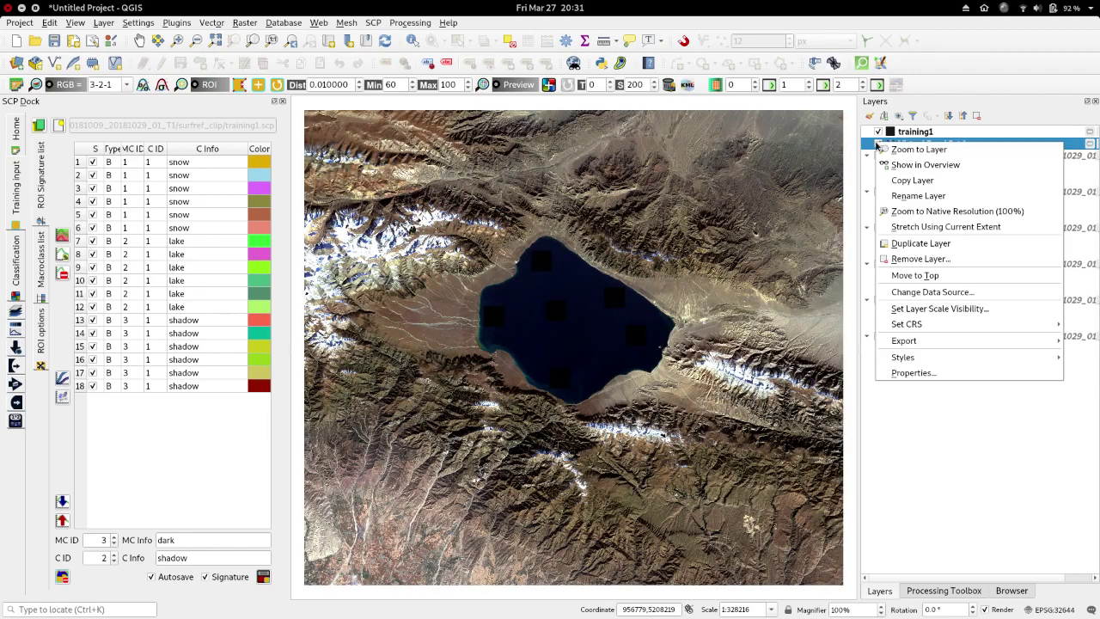
left_click(871, 28)
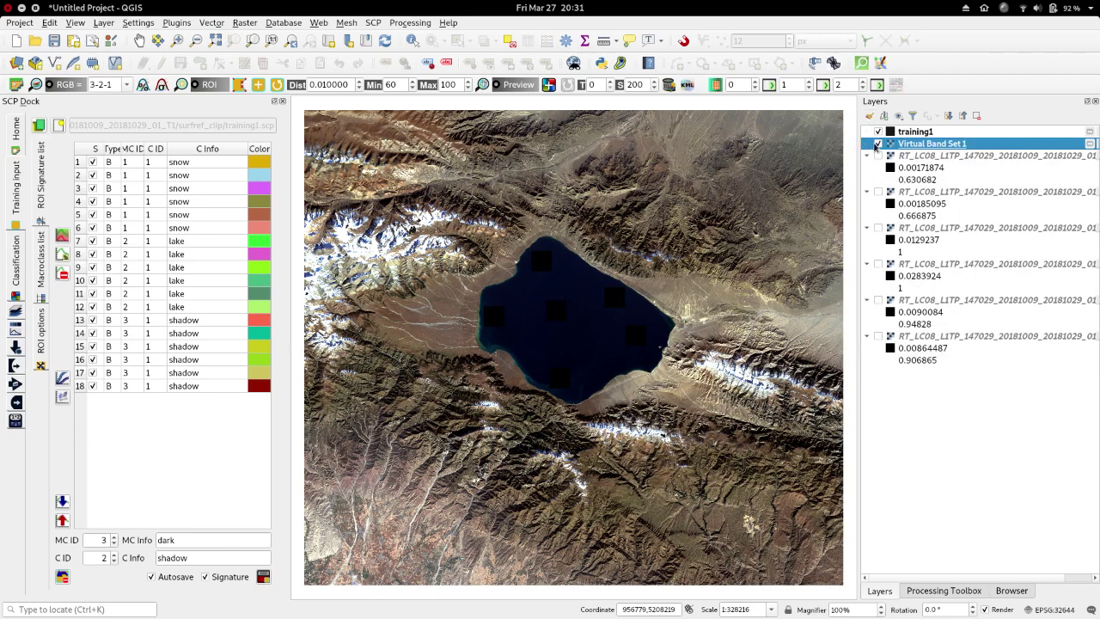
left_click(877, 143)
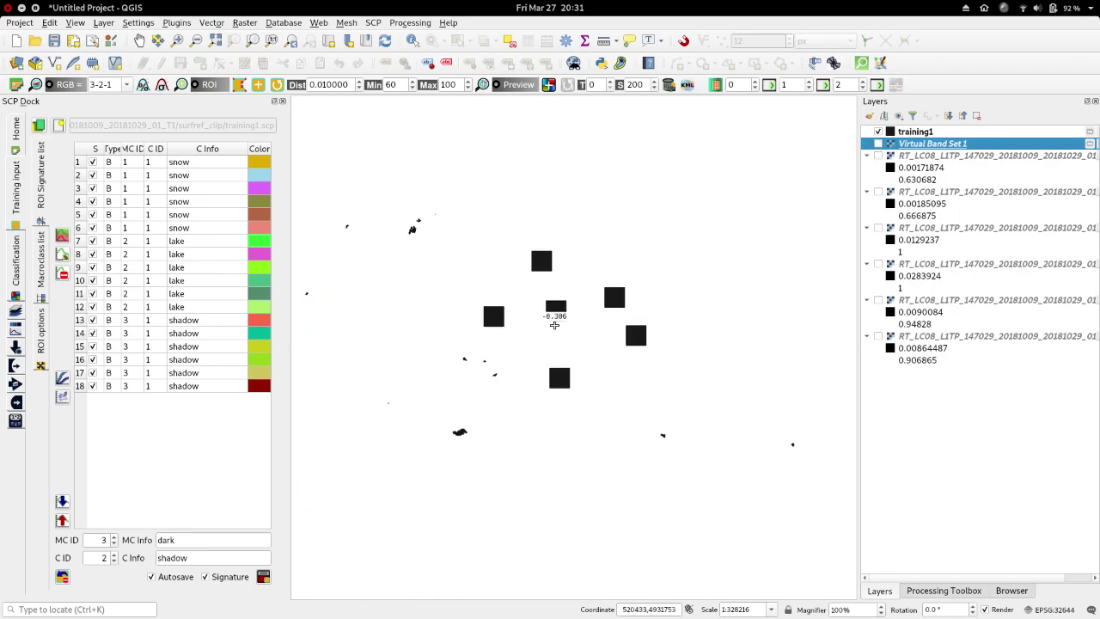
Change the training1 layer's simple fill color to red and show Virtual Band Set 1 beneath the ROIs
right_click(928, 133)
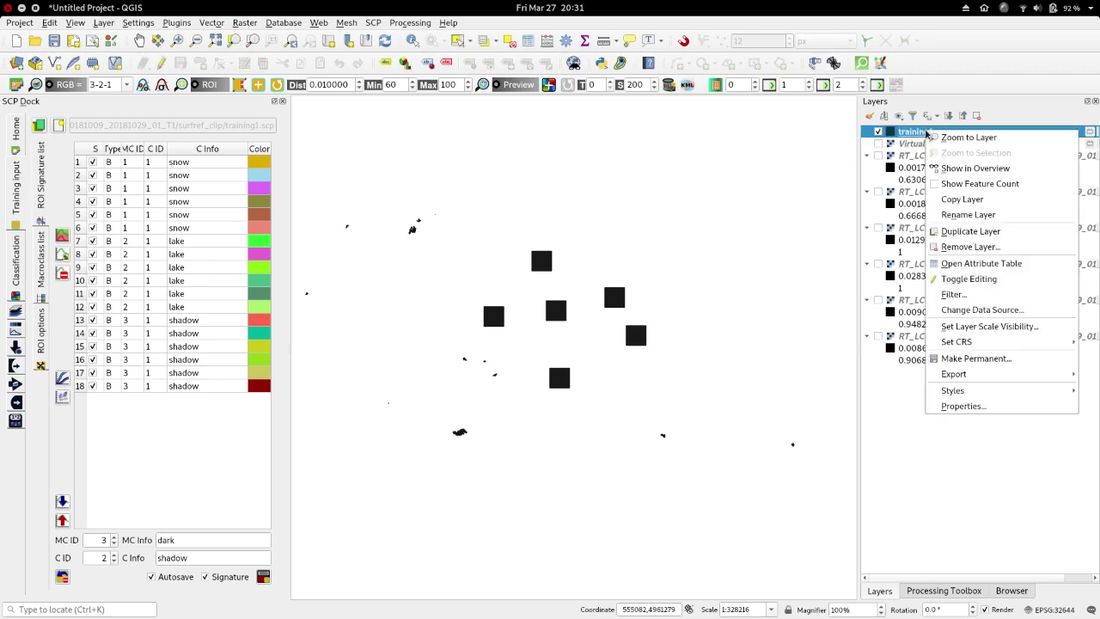
left_click(963, 405)
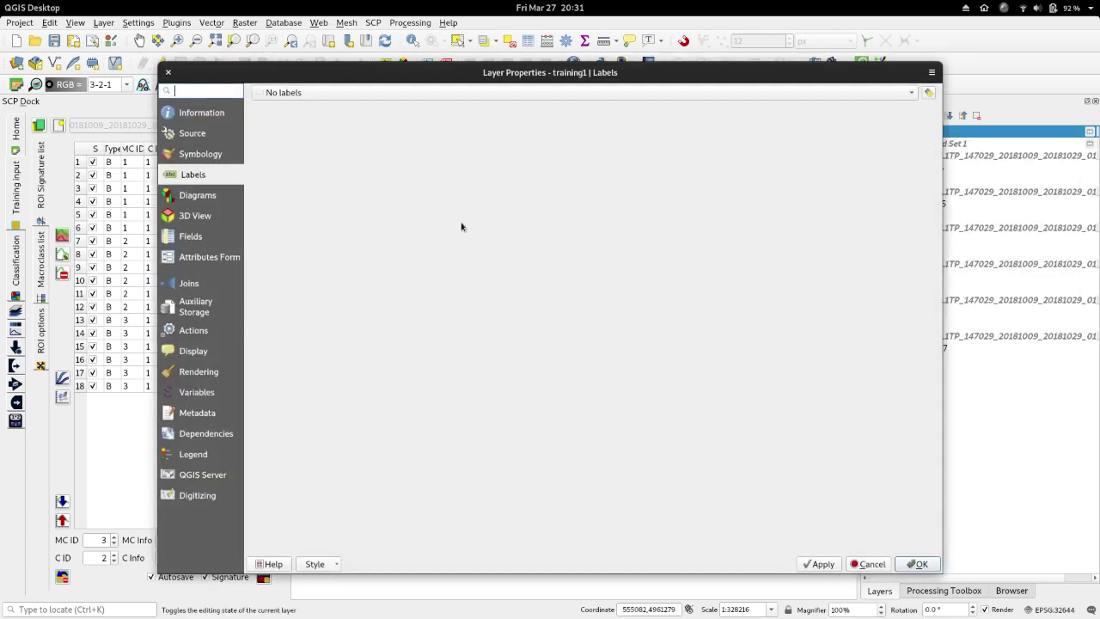
left_click(200, 155)
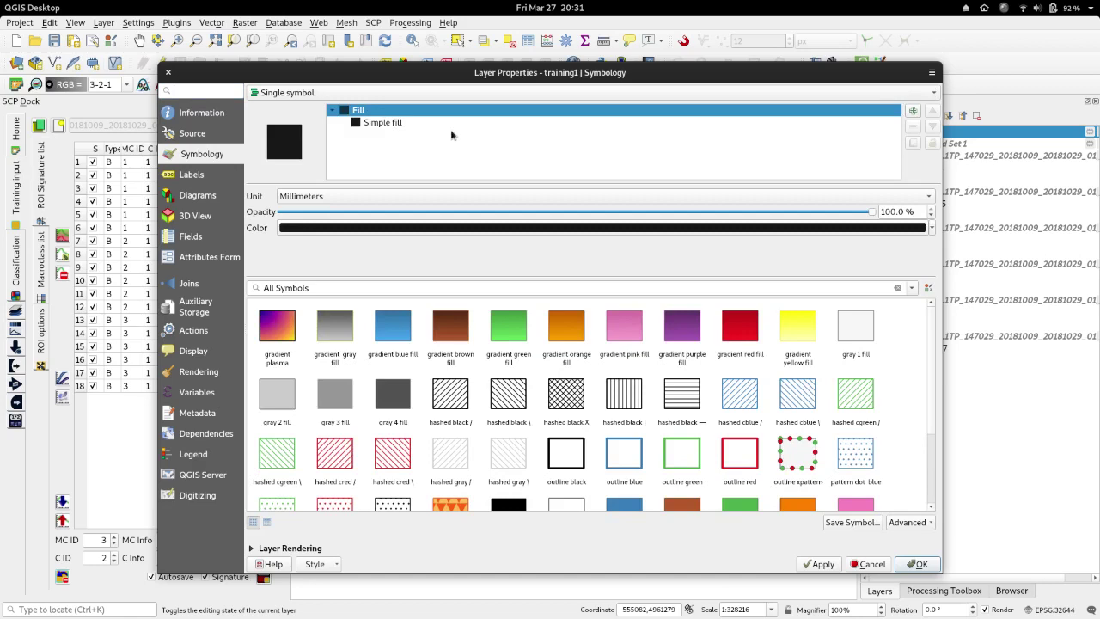
left_click(370, 125)
left_click(491, 220)
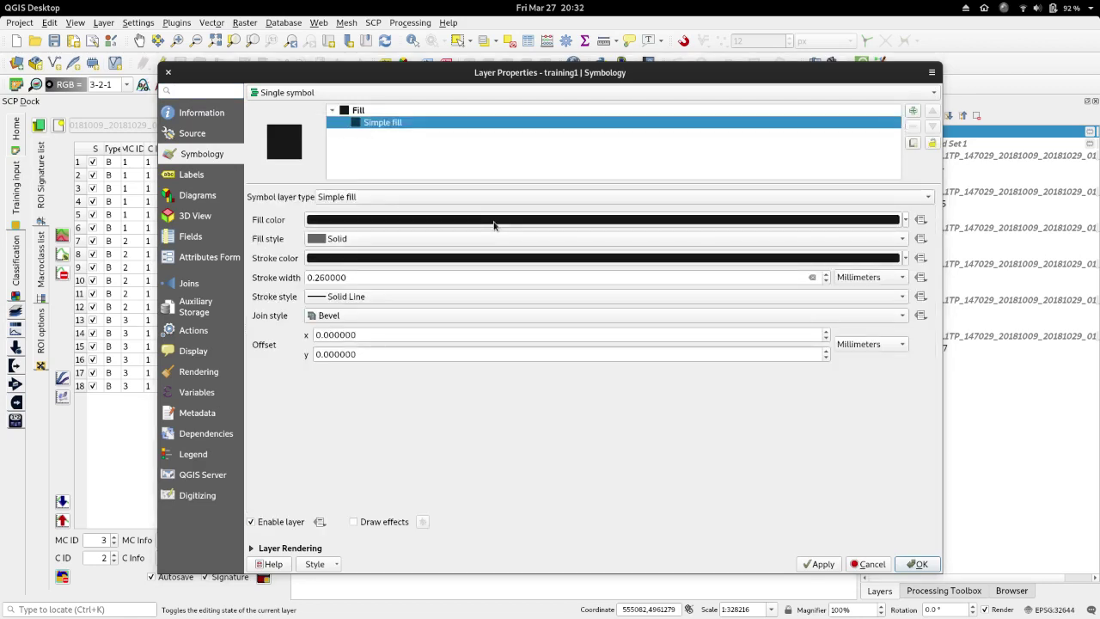
left_click_drag(562, 354, 737, 354)
left_click(713, 498)
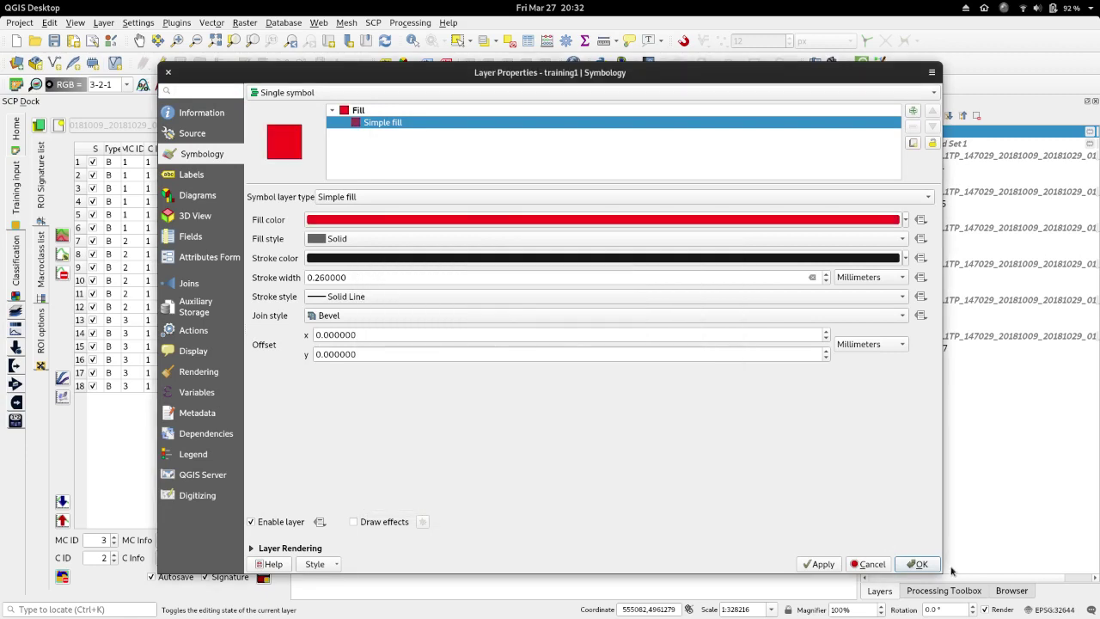
left_click(917, 564)
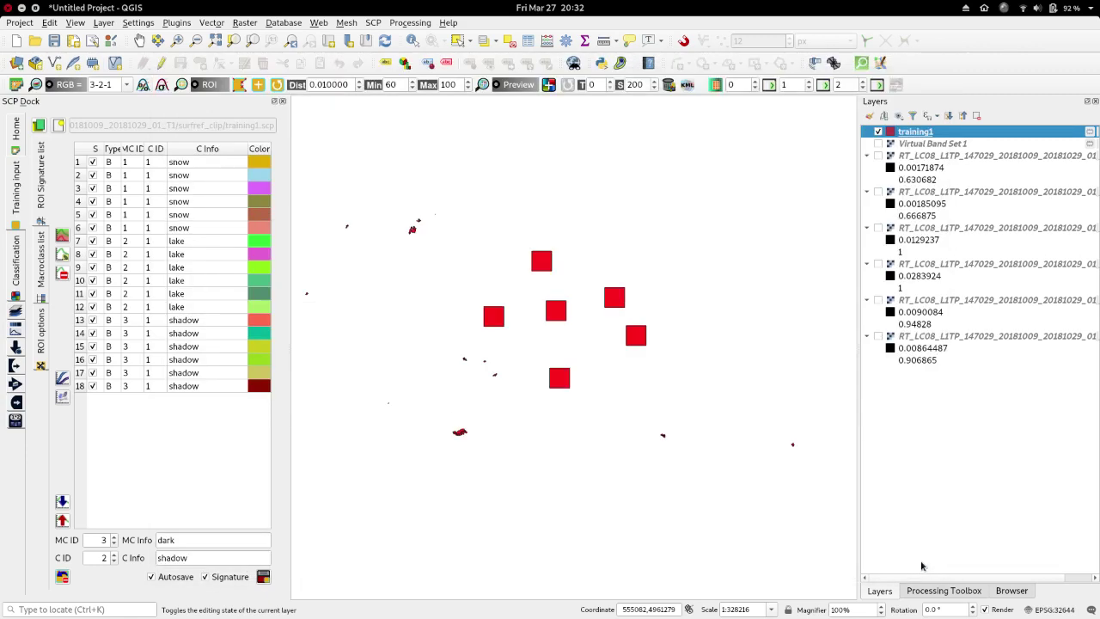
left_click(878, 144)
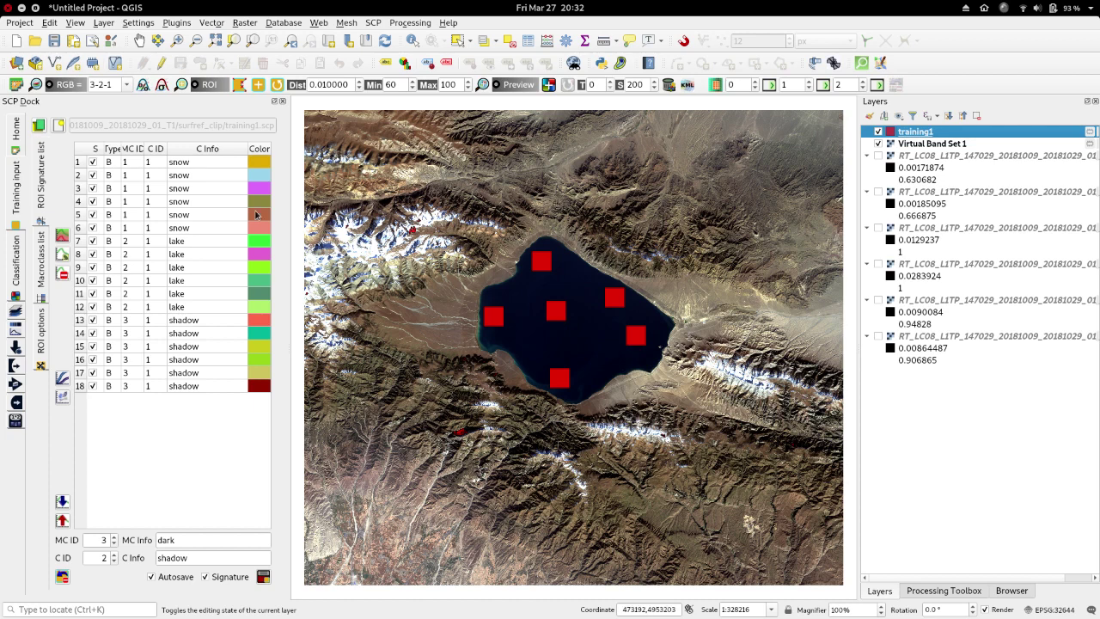
Calculate the spectral signatures for all 18 snow, lake and shadow ROIs in the signature list
left_click(136, 391)
left_click(135, 165, "shift")
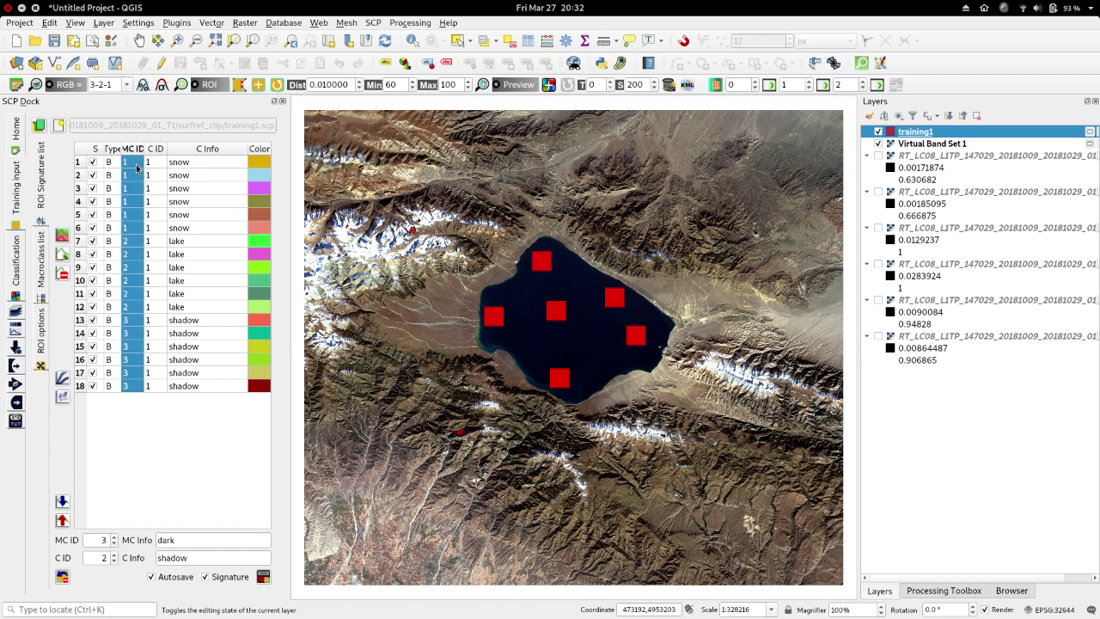
left_click(65, 256)
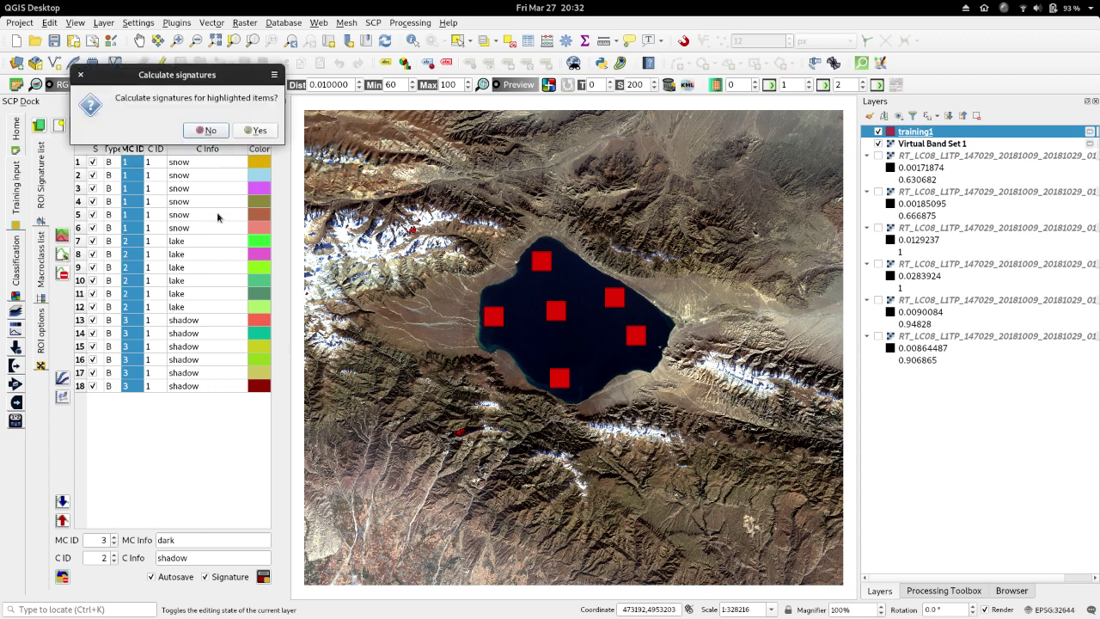
left_click(255, 131)
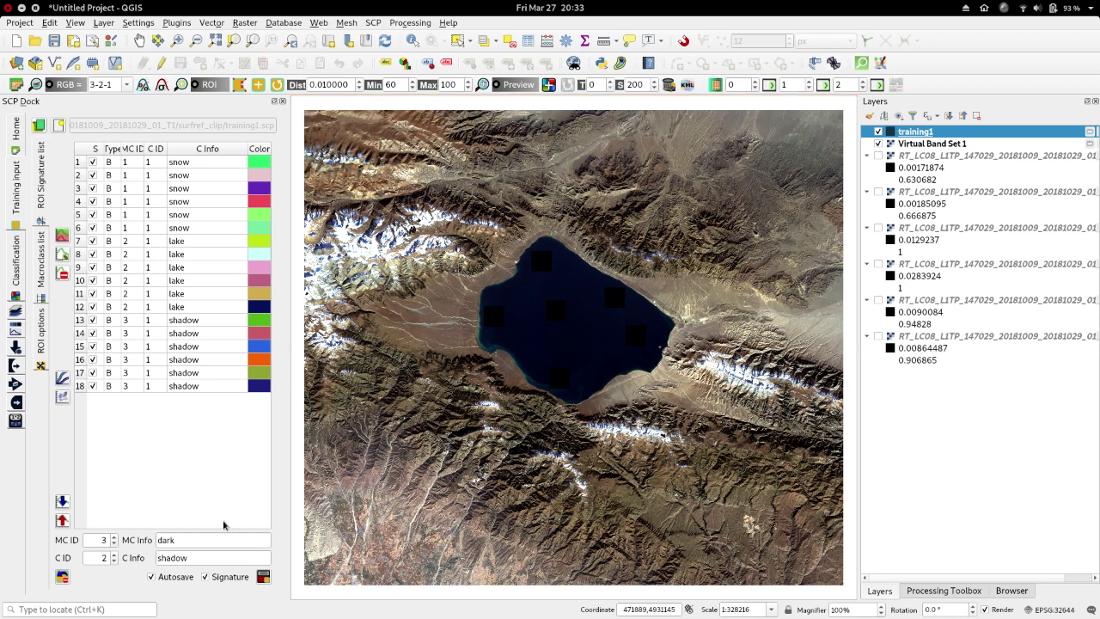
Plot the spectral signatures of all 18 ROIs together in the Spectral Signature Plot
left_click(138, 387)
left_click(134, 163, "shift")
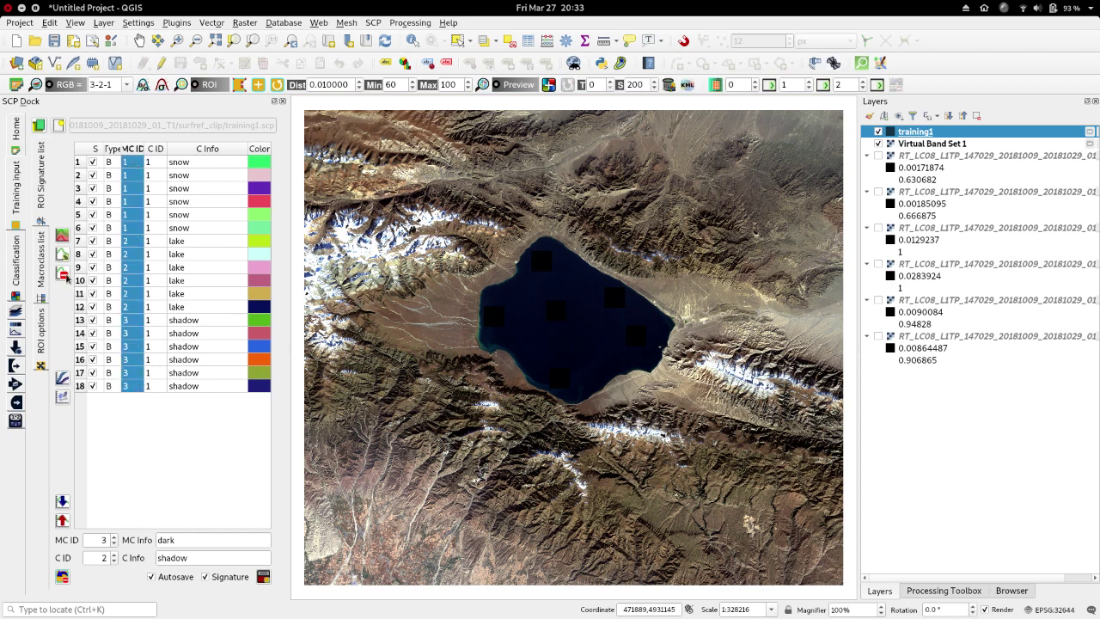
left_click(62, 378)
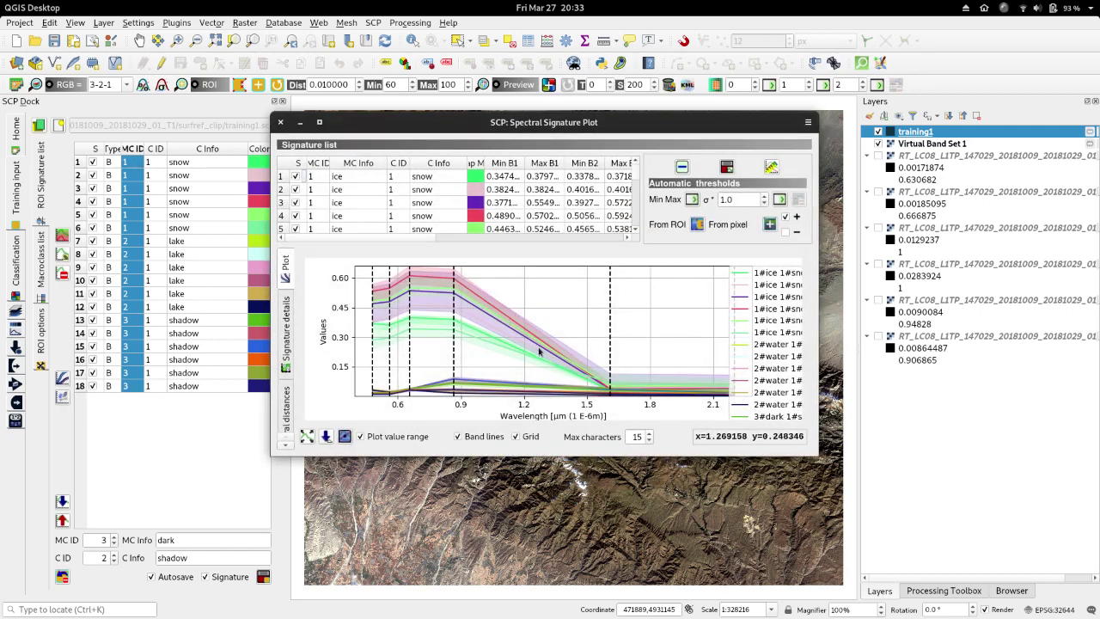
Set the color of the first two snow signatures in the plot's signature list to light blue
double_click(479, 178)
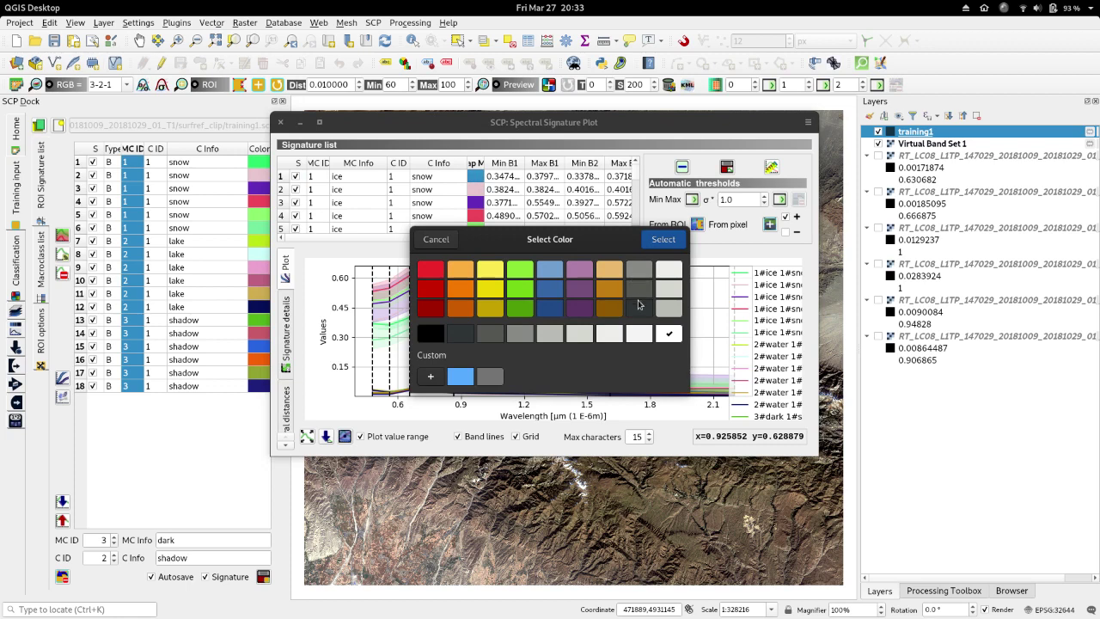
left_click(550, 275)
left_click(661, 241)
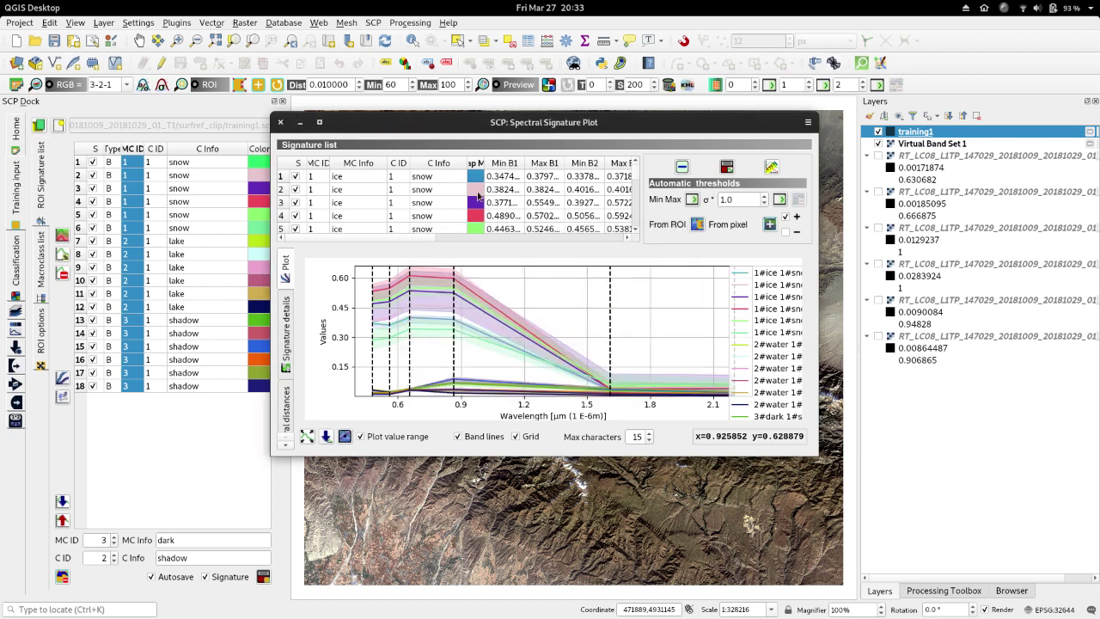
double_click(476, 189)
left_click(550, 269)
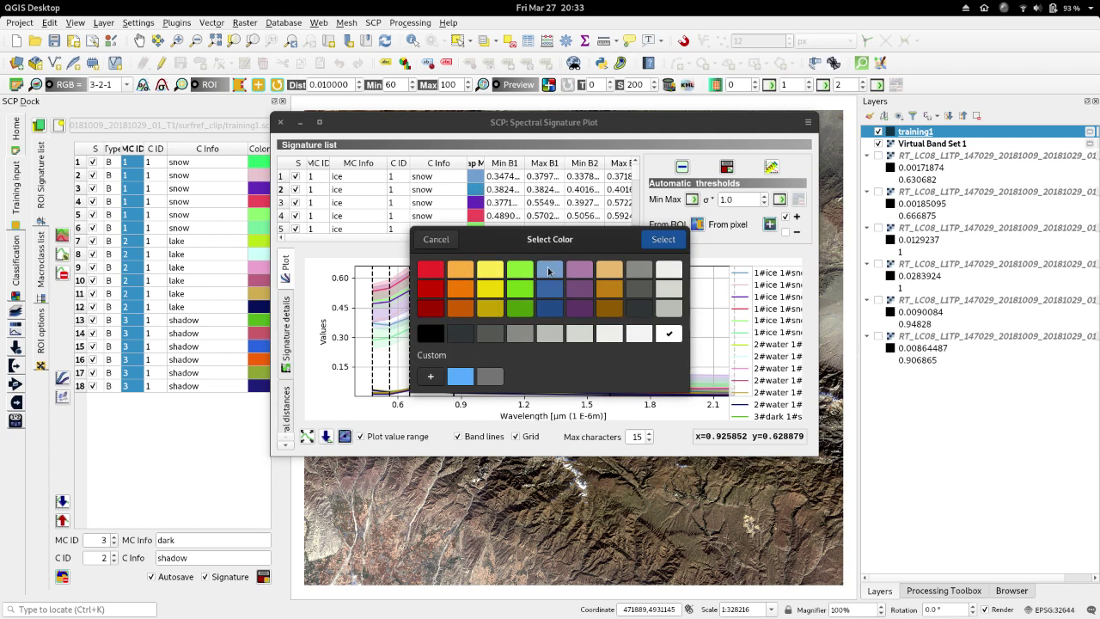
left_click(662, 240)
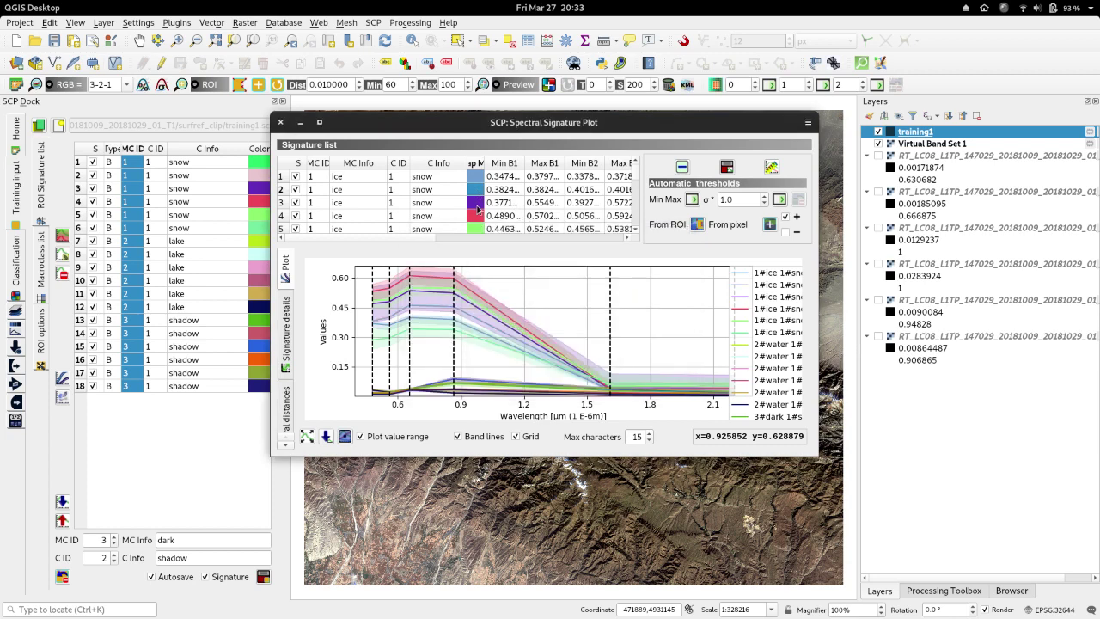
Set the color of the remaining four snow signatures, rows 3 to 6 in the plot's signature list, to light blue
double_click(477, 204)
left_click(555, 271)
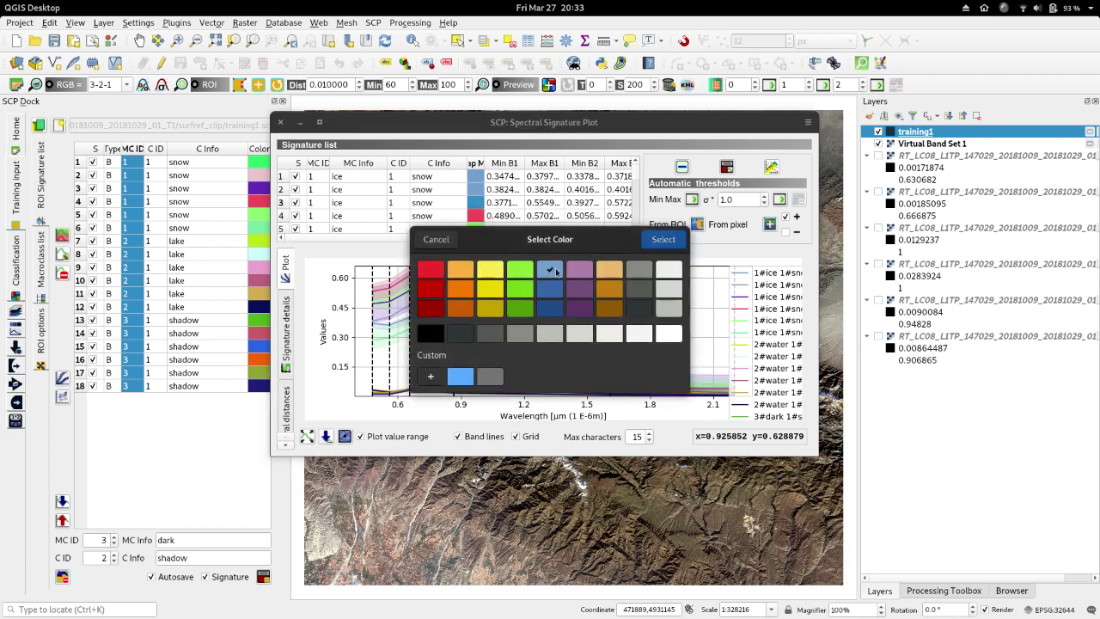
left_click(662, 240)
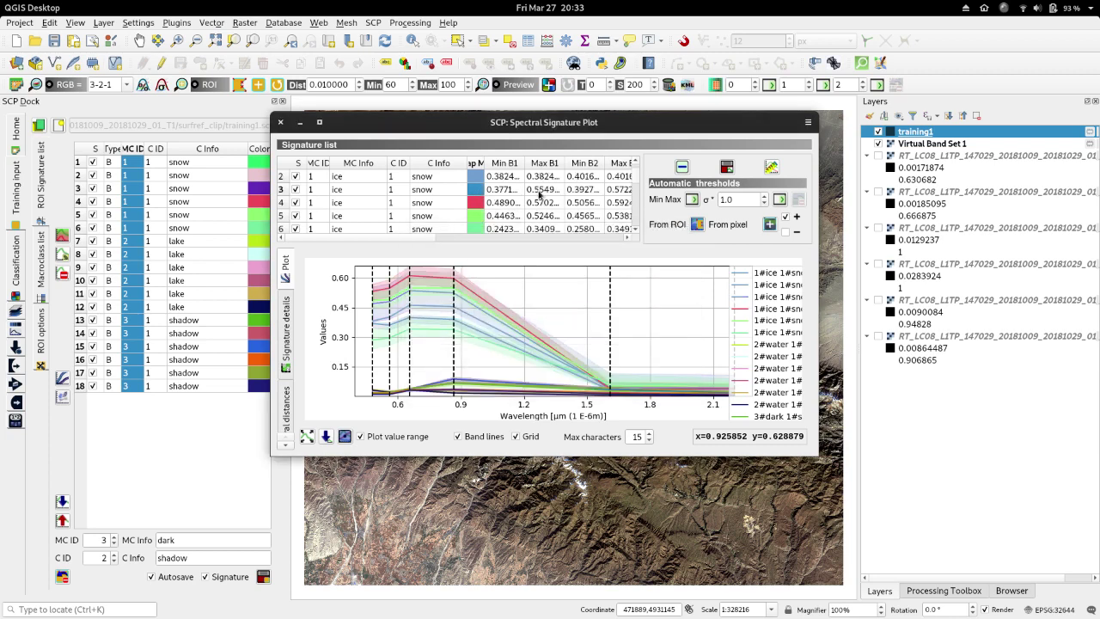
double_click(475, 201)
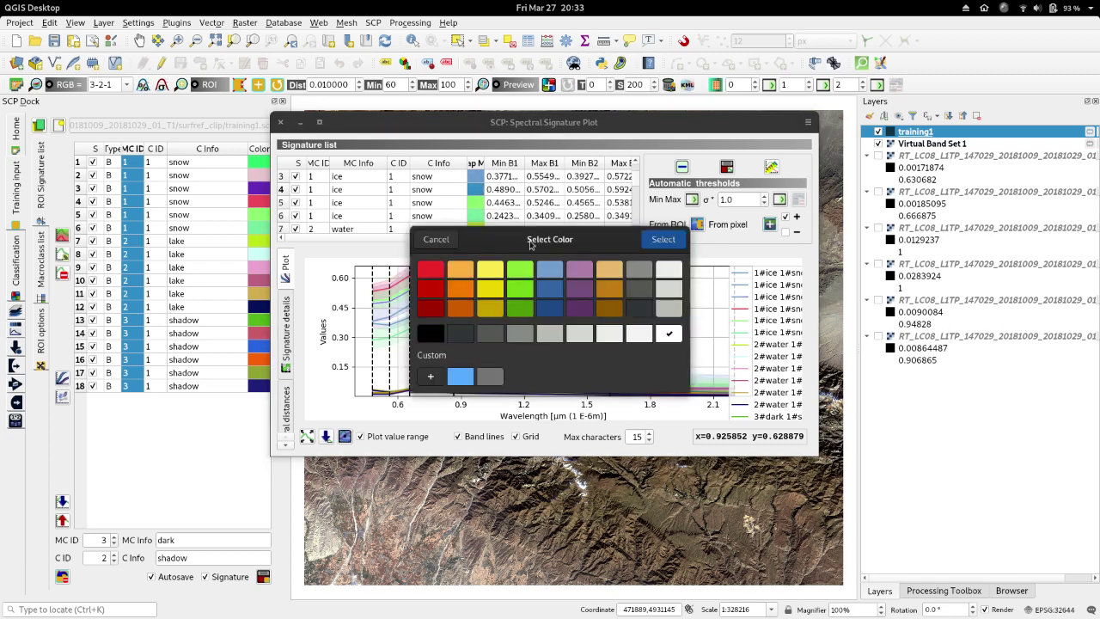
left_click(554, 272)
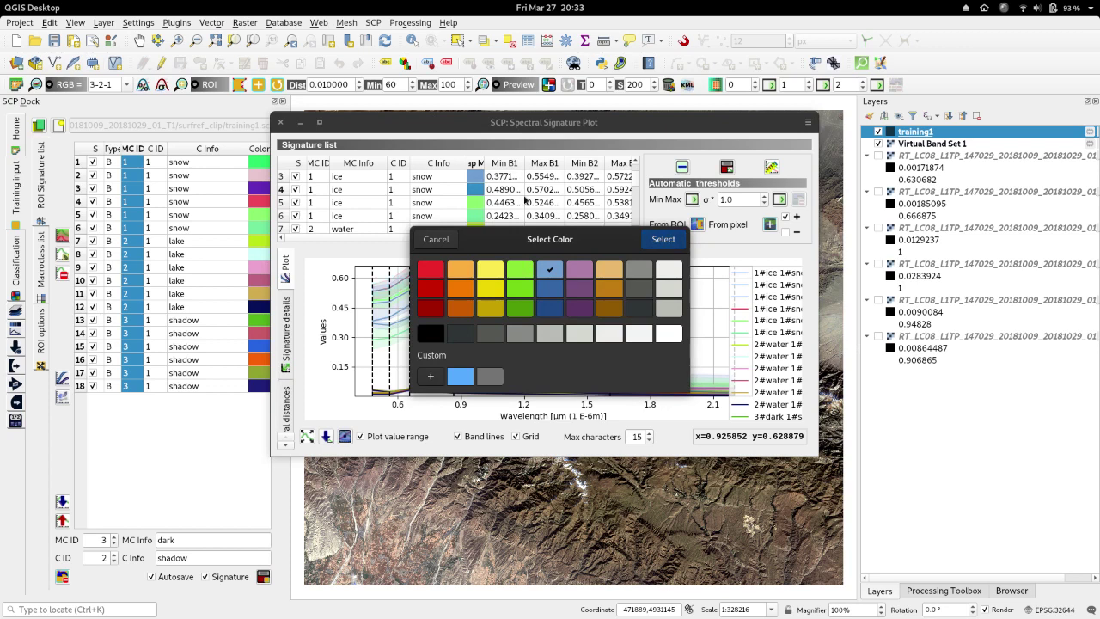
key("Return")
double_click(479, 209)
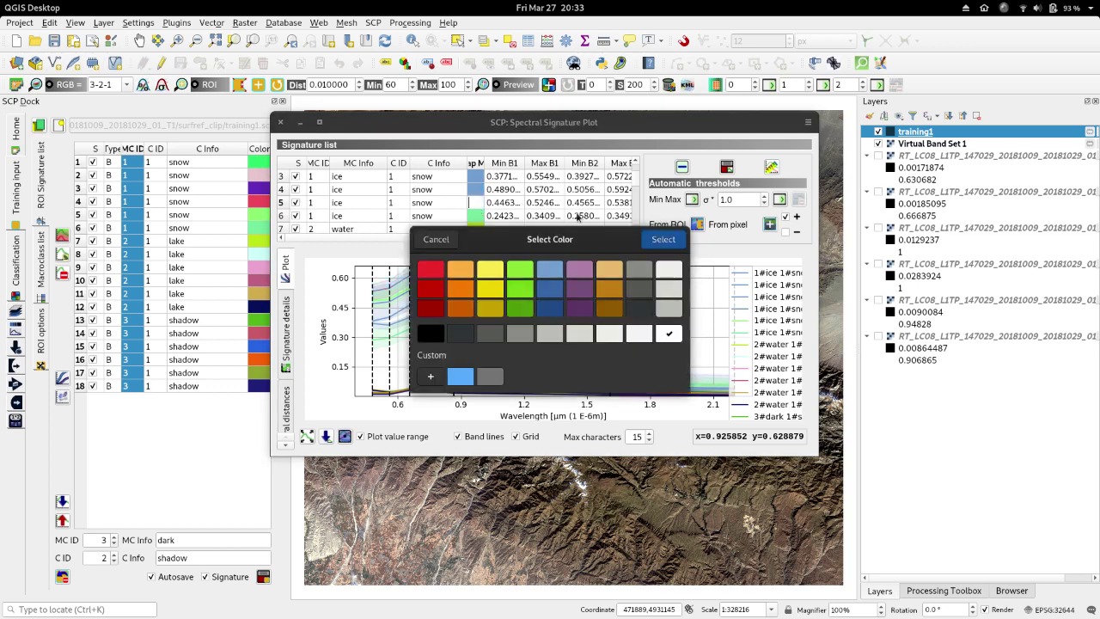
left_click(661, 242)
double_click(477, 216)
left_click(550, 269)
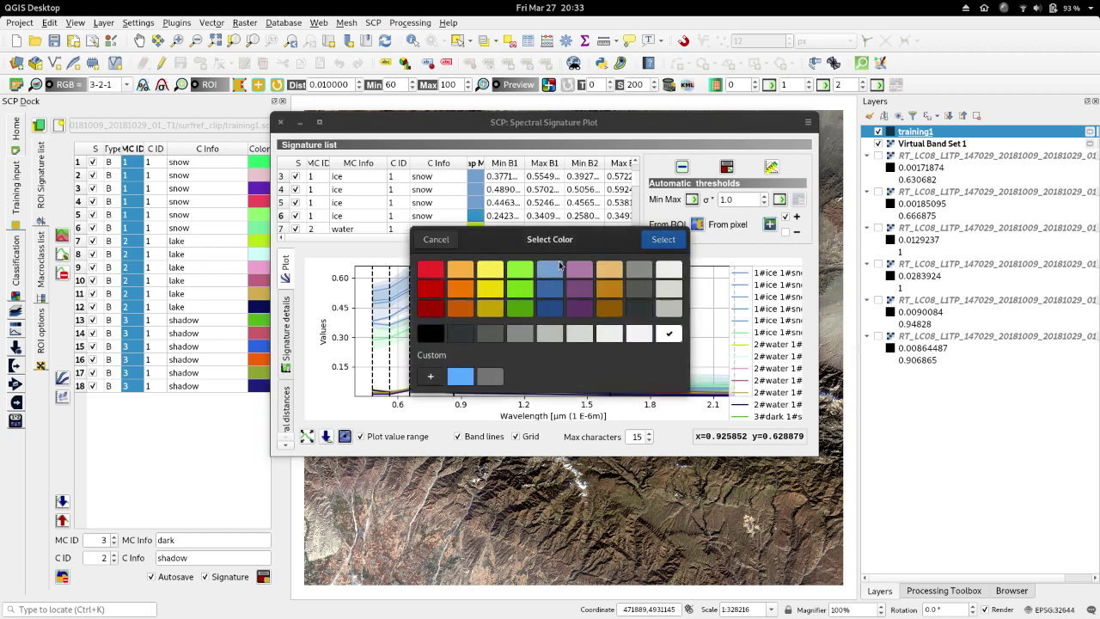
left_click(664, 242)
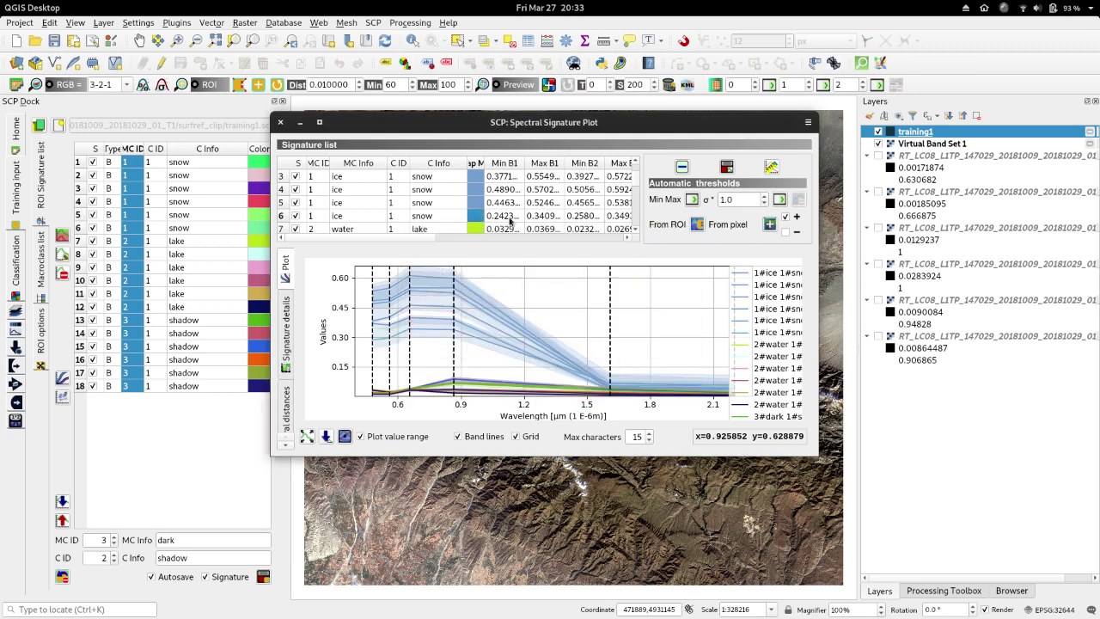
Set the color of the first two lake signatures, rows 7 and 8 in the plot's signature list, to dark blue
scroll(480, 195, "down", 2)
double_click(477, 189)
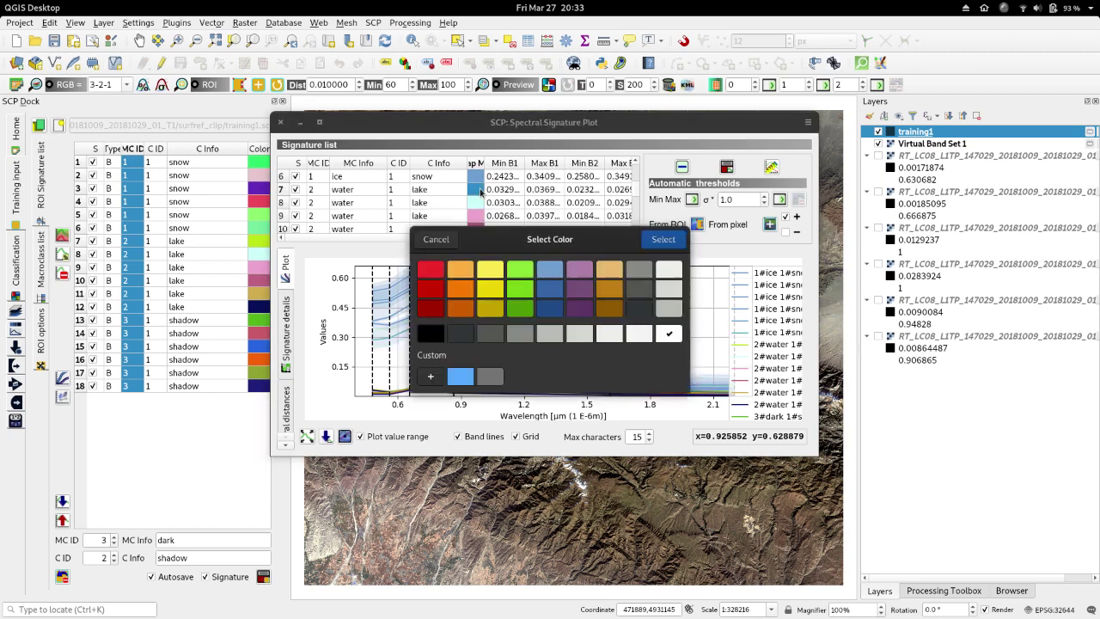
left_click(550, 308)
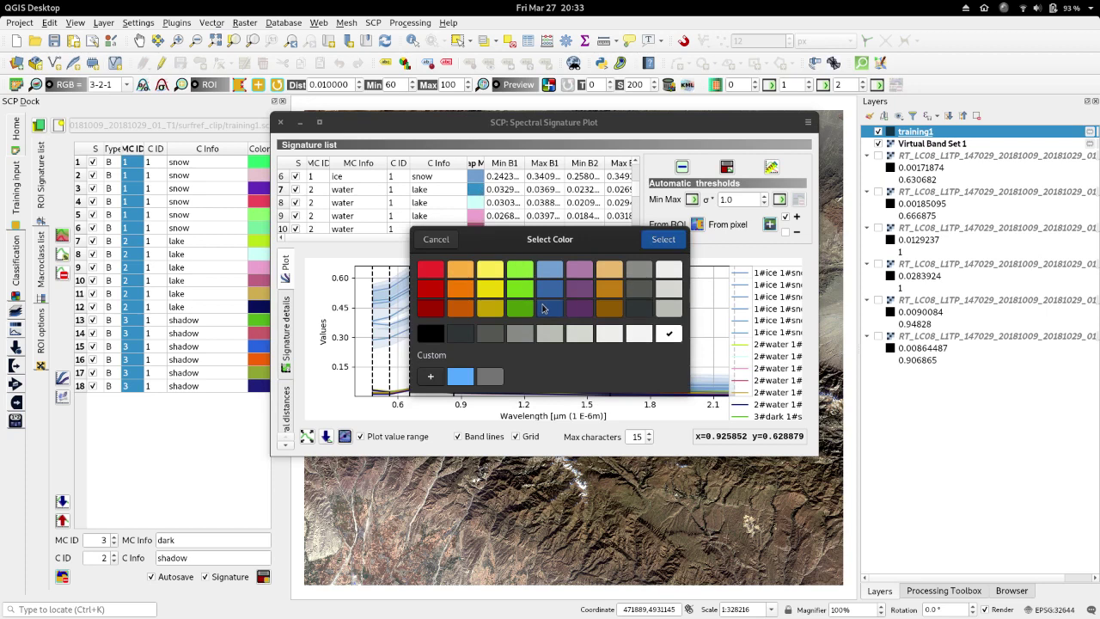
left_click(664, 241)
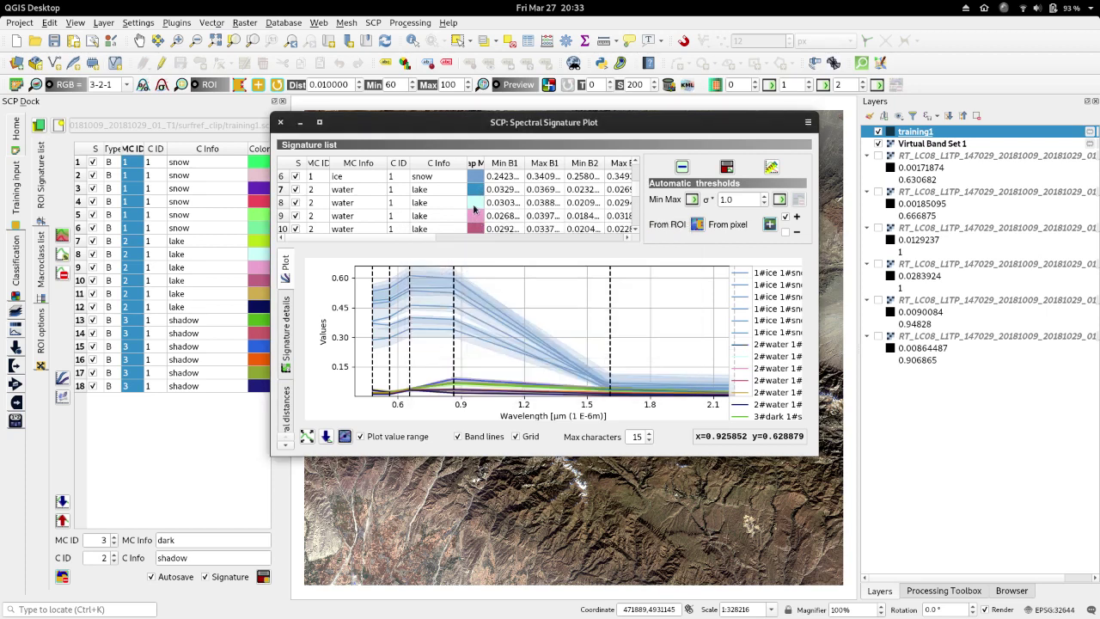
double_click(475, 202)
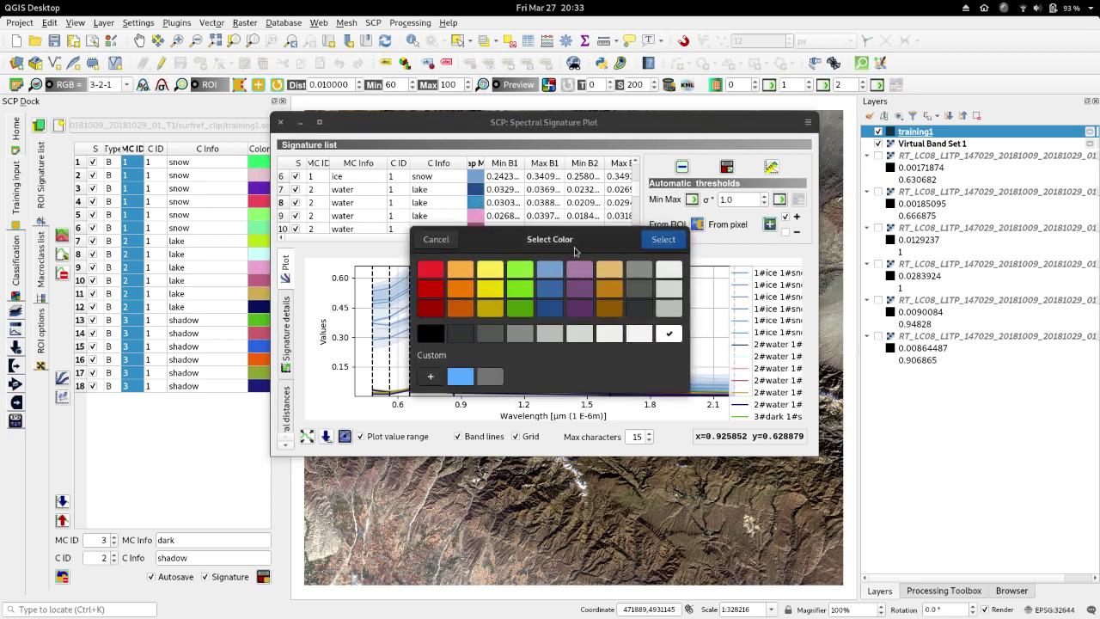
left_click(552, 310)
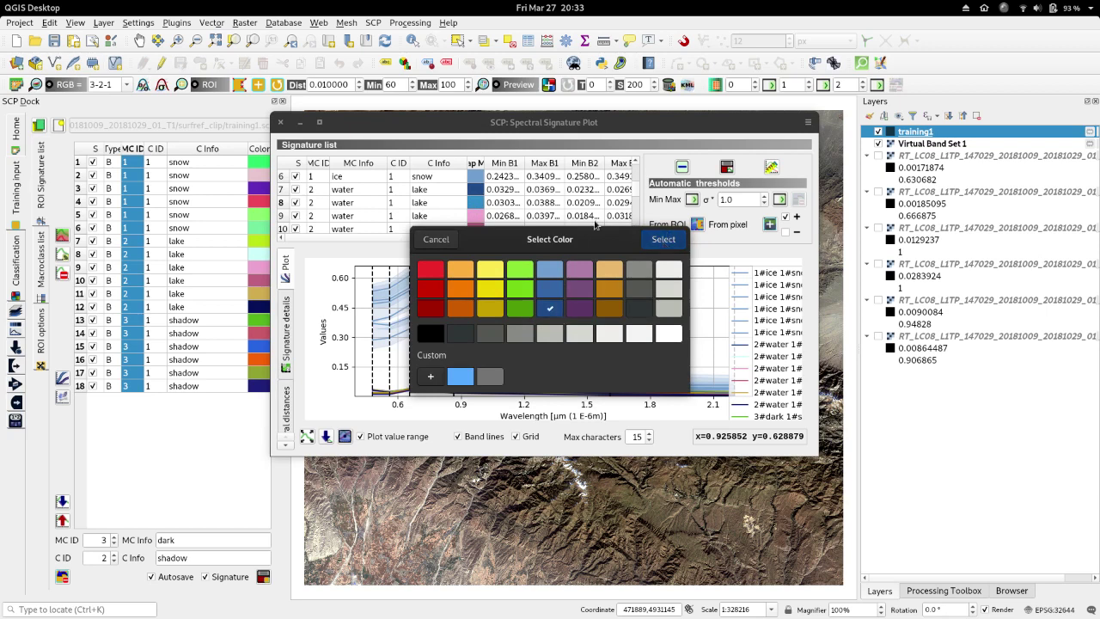
left_click(663, 240)
Set the color of lake signatures 9 and 10 in the plot's signature list to dark blue
left_click(478, 220)
double_click(478, 220)
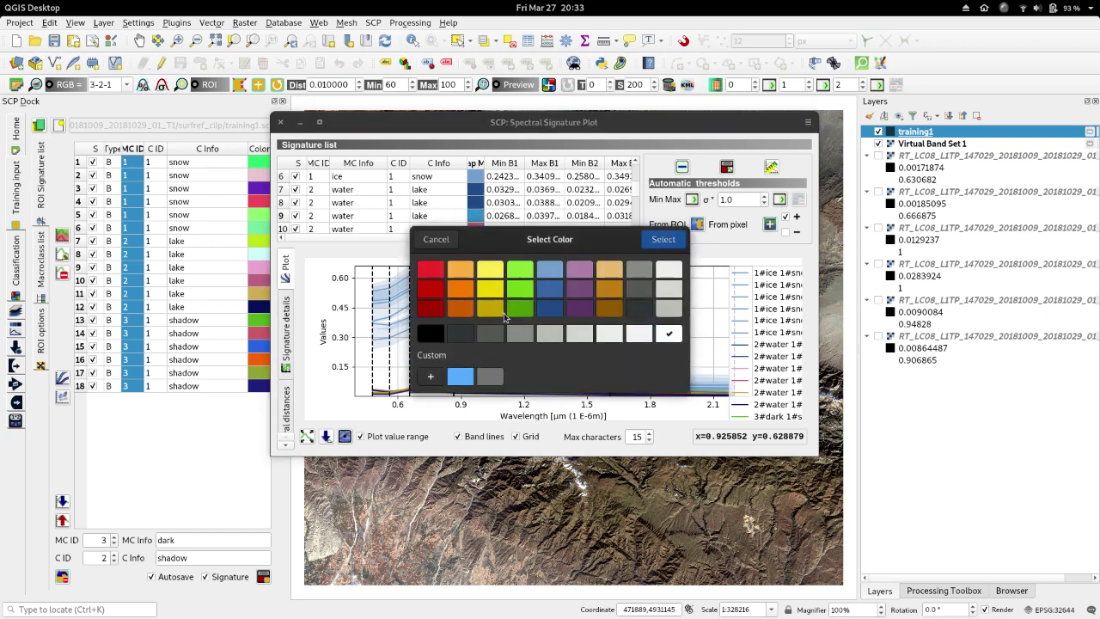
left_click(550, 309)
left_click(663, 241)
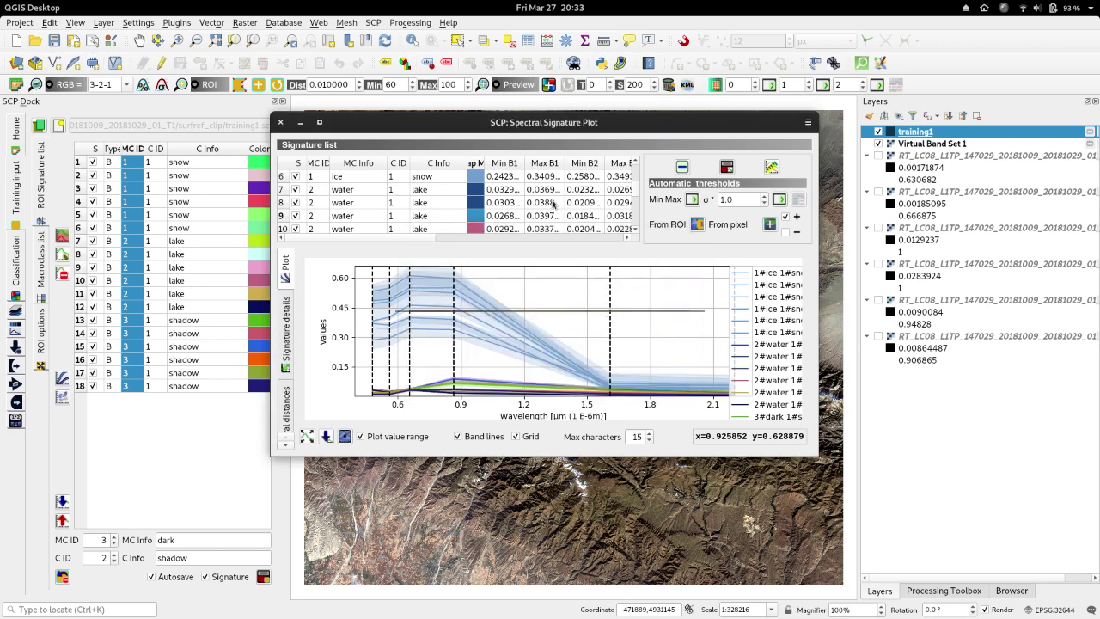
double_click(479, 229)
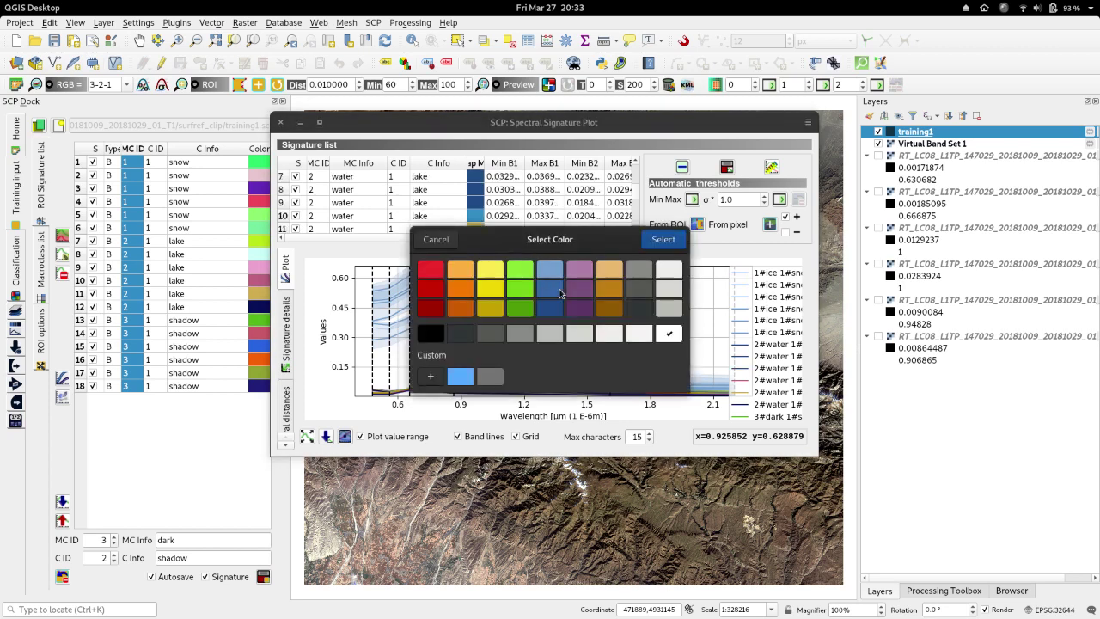
left_click(550, 308)
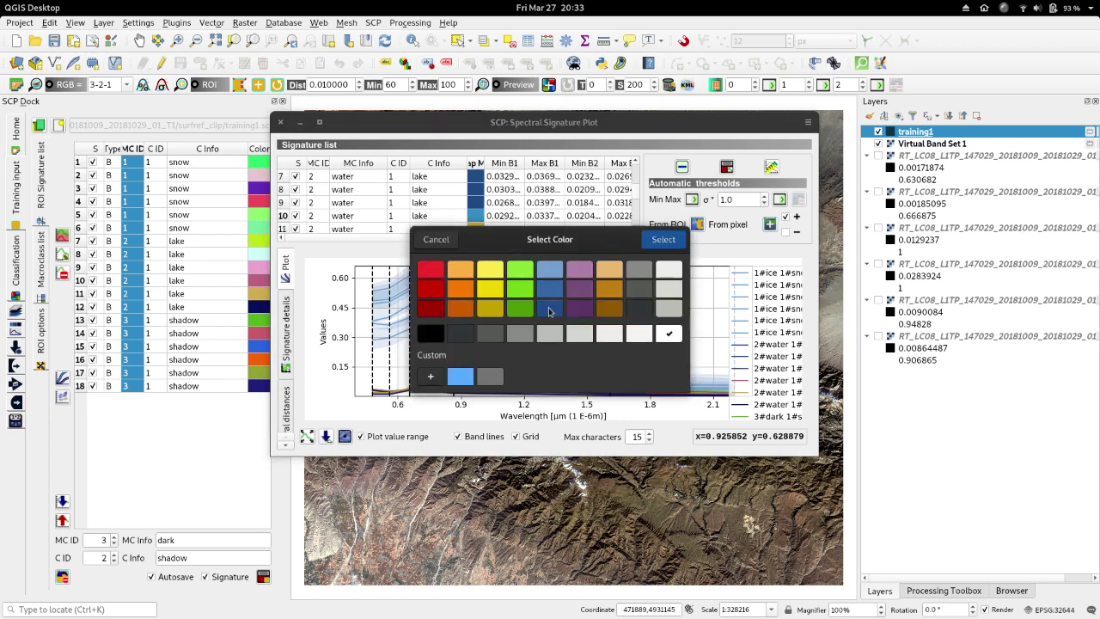
left_click(663, 241)
Make the Spectral Signature Plot window taller by extending its upper edge, giving the plot more room
right_click(577, 117)
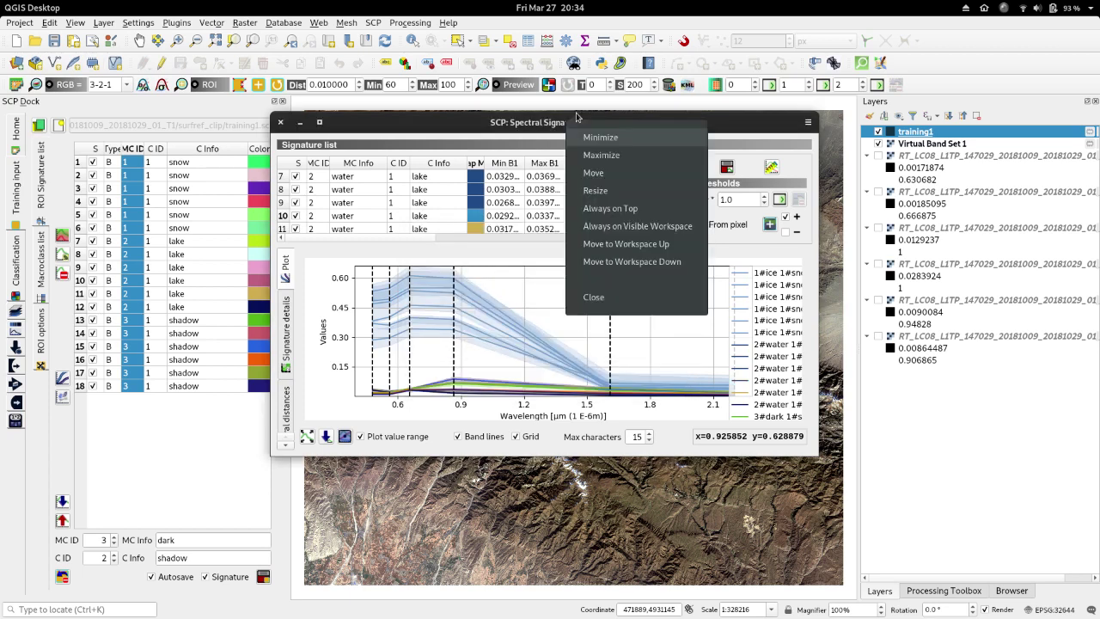
left_click(545, 125)
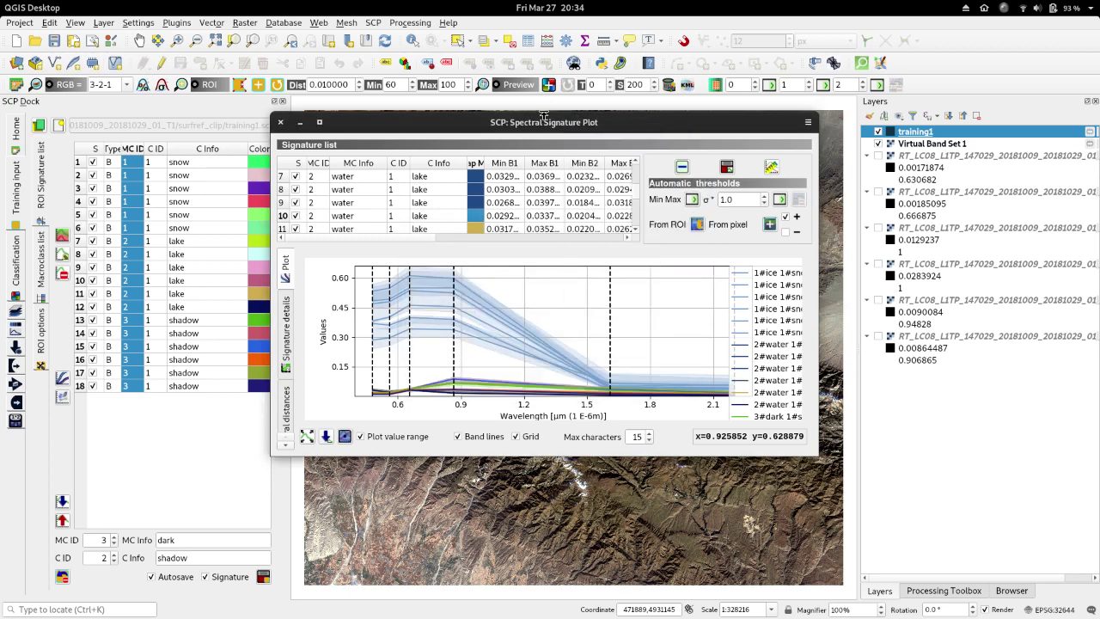
left_click_drag(545, 113, 550, 38)
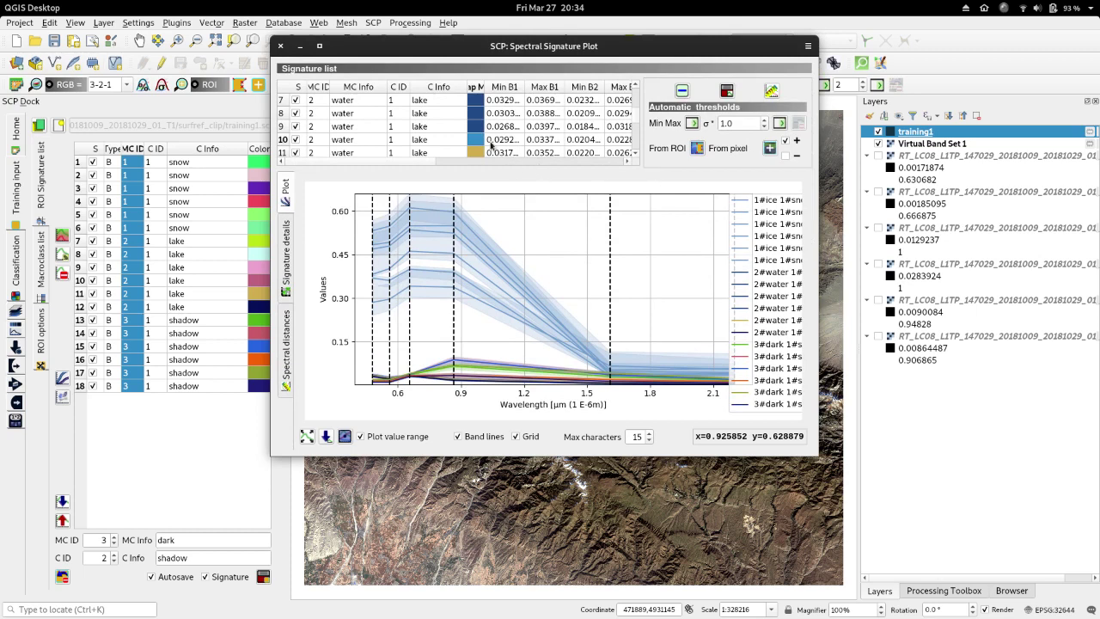
Set the color of lake signature 11 in the plot's signature list to dark blue
scroll(481, 144, "down", 2)
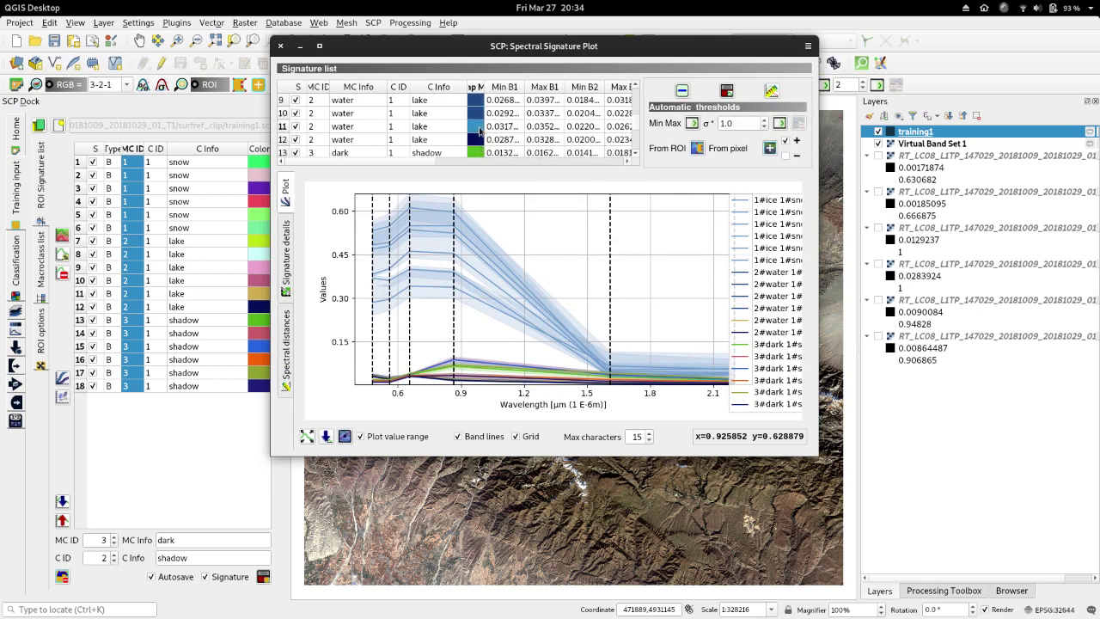
double_click(479, 129)
left_click(556, 311)
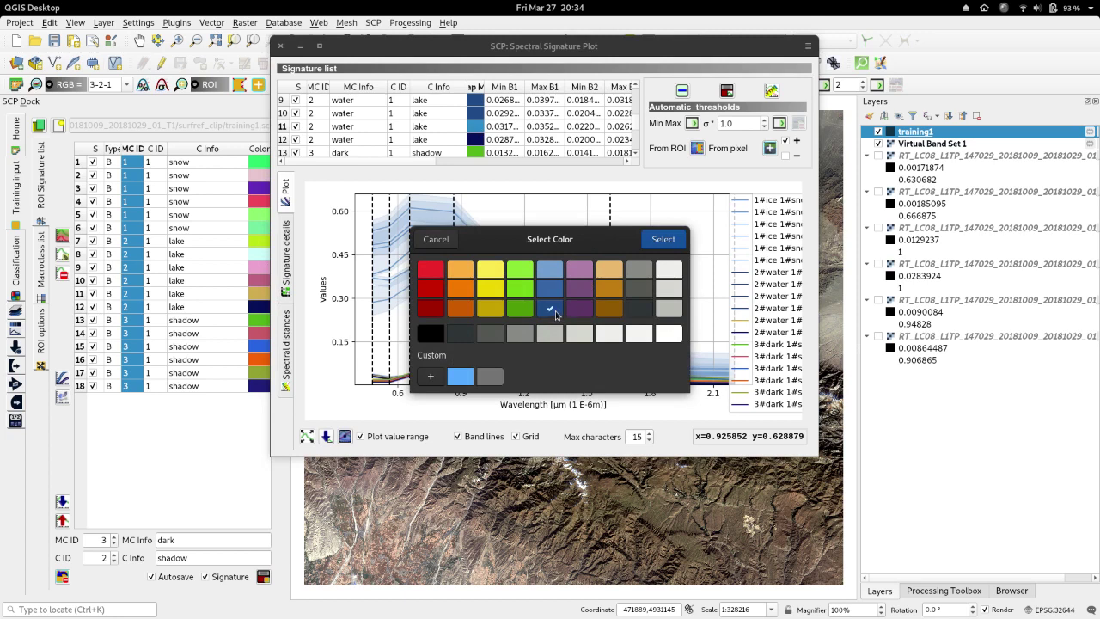
left_click(660, 240)
Set the color of the first shadow signature, row 13 in the plot's signature list, to dark blue
scroll(481, 138, "down", 1)
double_click(475, 139)
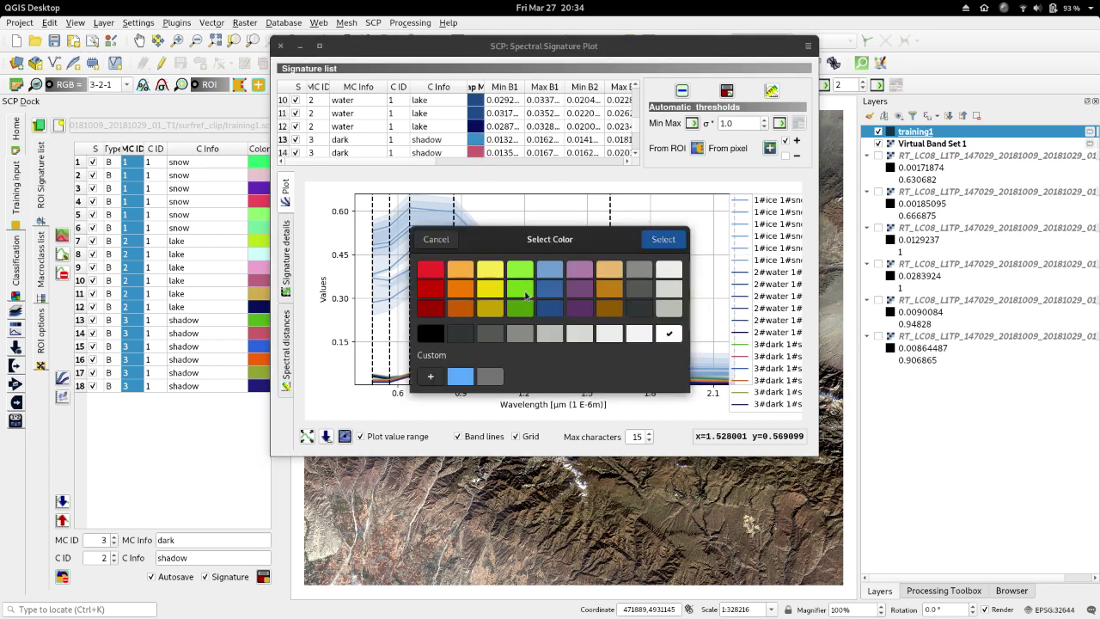
left_click(550, 308)
left_click(663, 240)
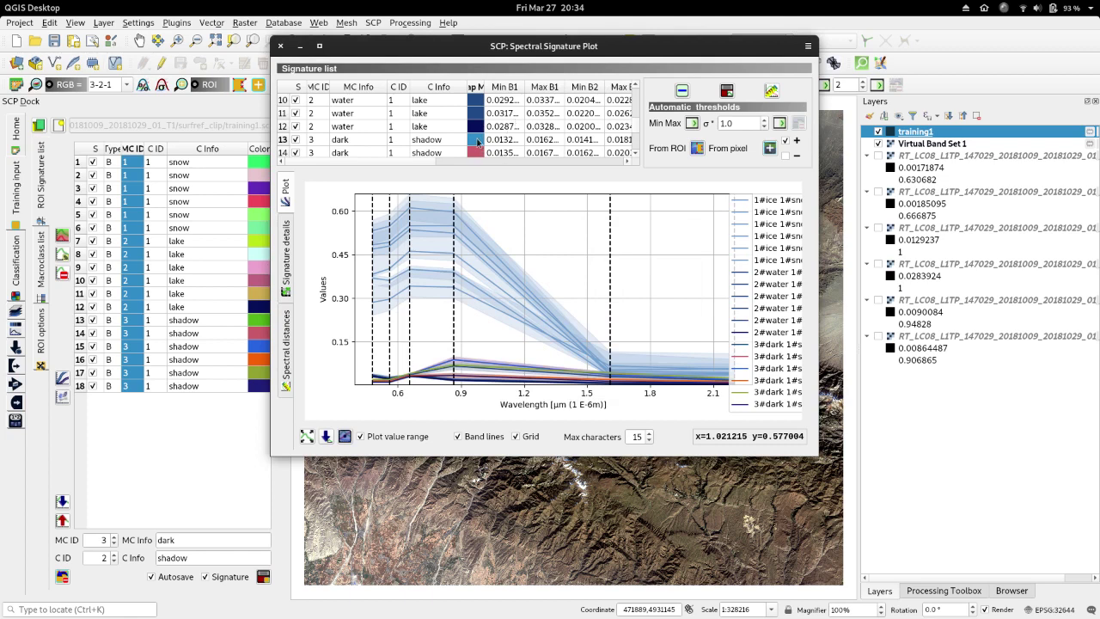
Set the color of shadow signatures 13 and 14 in the plot's signature list to dark gray
double_click(477, 140)
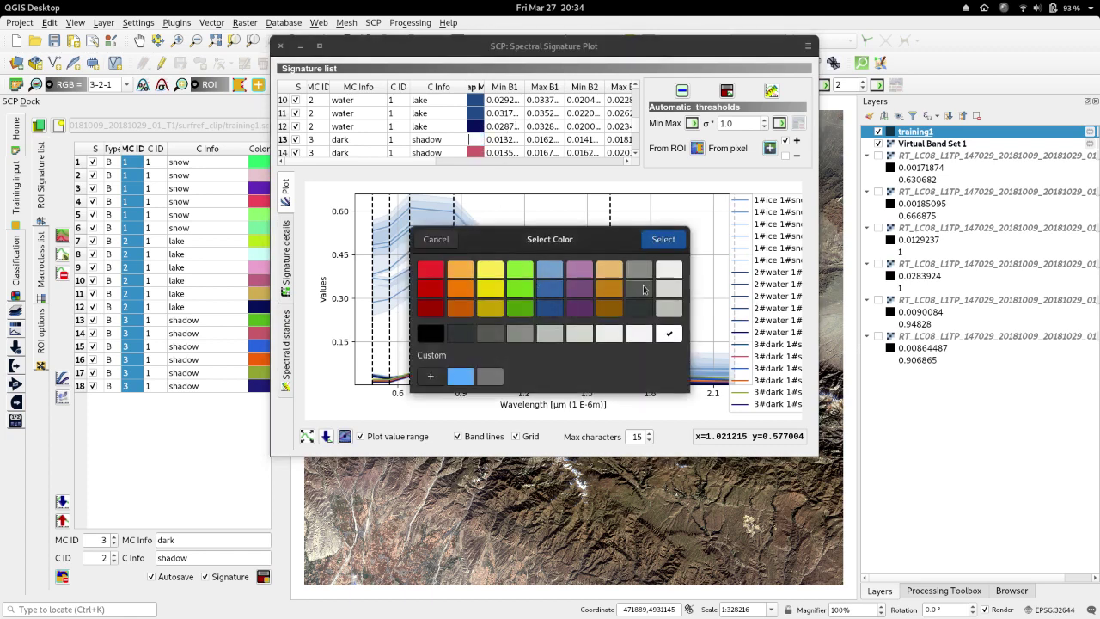
left_click(662, 239)
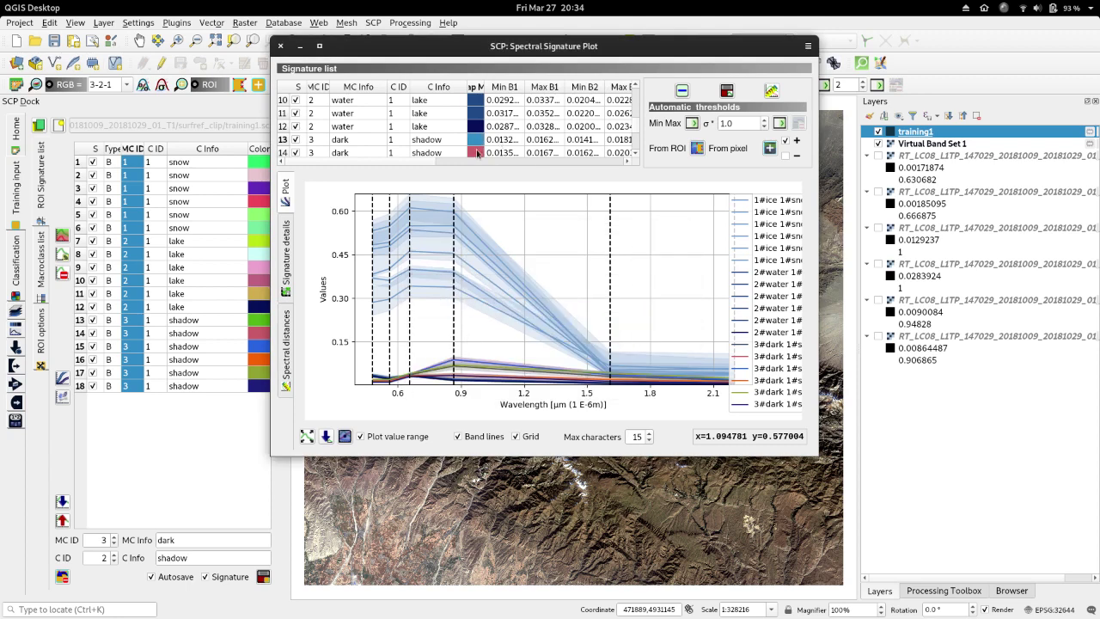
left_click(475, 153)
double_click(474, 153)
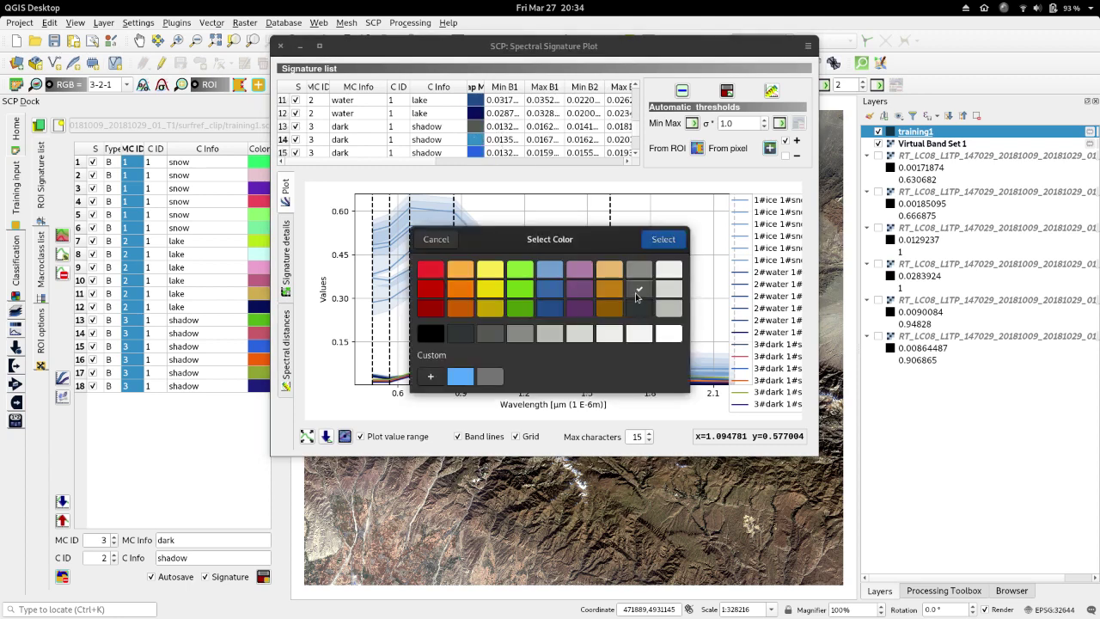
left_click(663, 239)
Set the color of shadow signatures 15 and 16 in the plot's signature list to dark gray
scroll(552, 140, "down", 1)
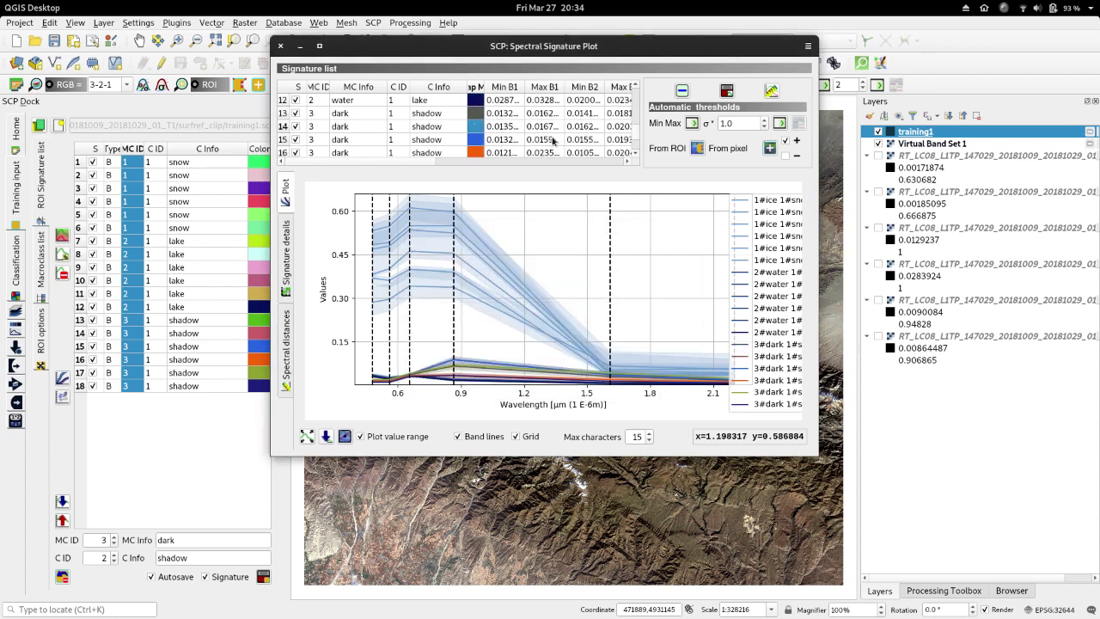
scroll(552, 140, "down", 1)
double_click(479, 127)
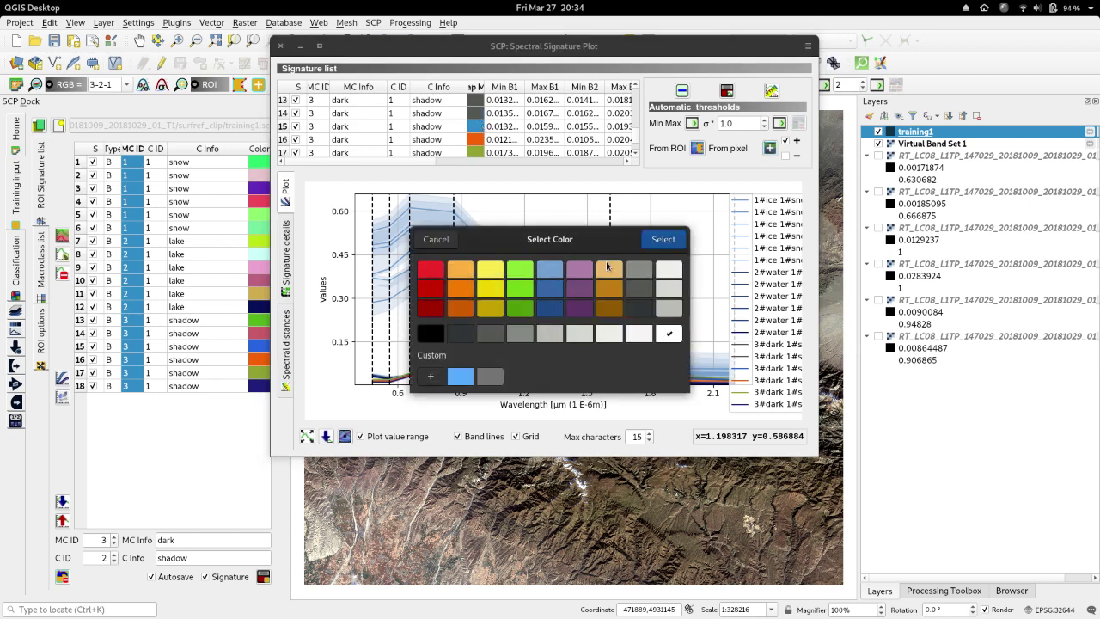
left_click(641, 292)
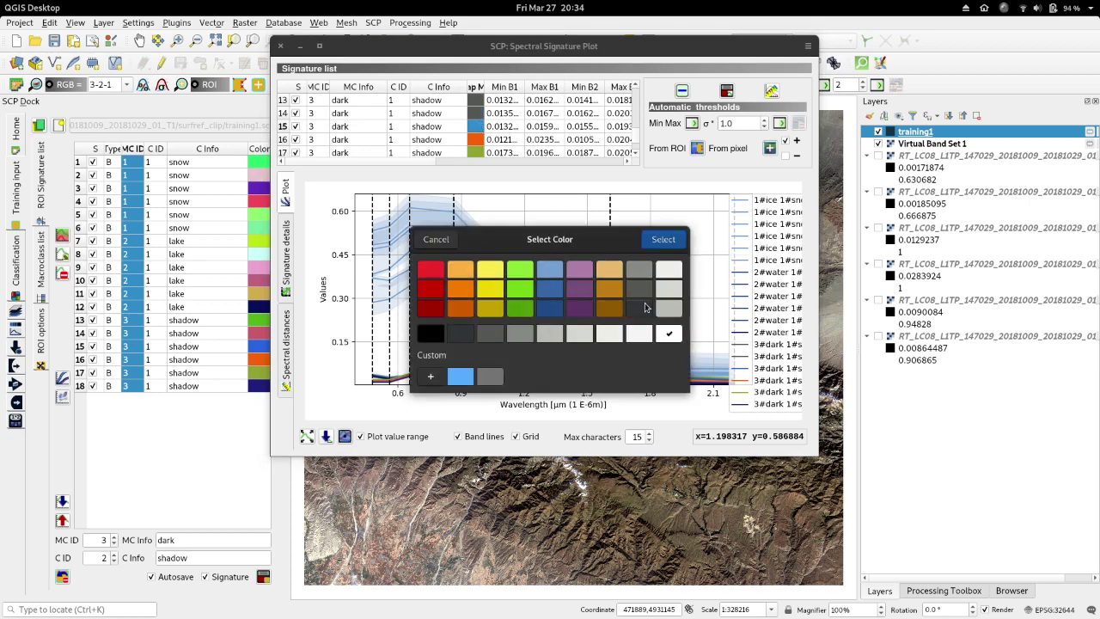
left_click(663, 239)
double_click(479, 141)
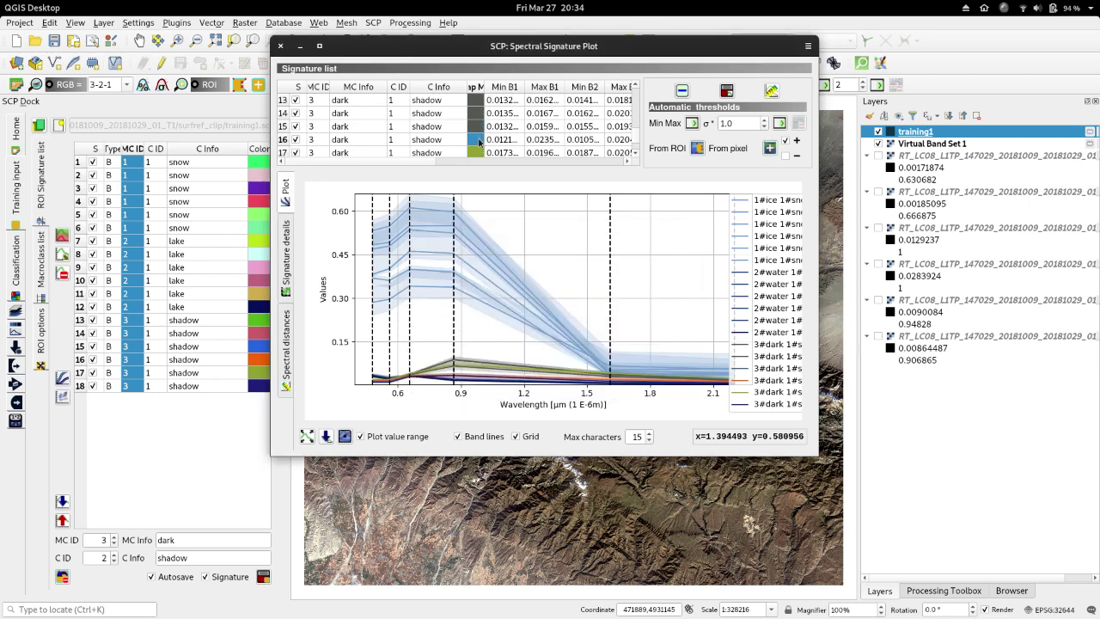
left_click(637, 290)
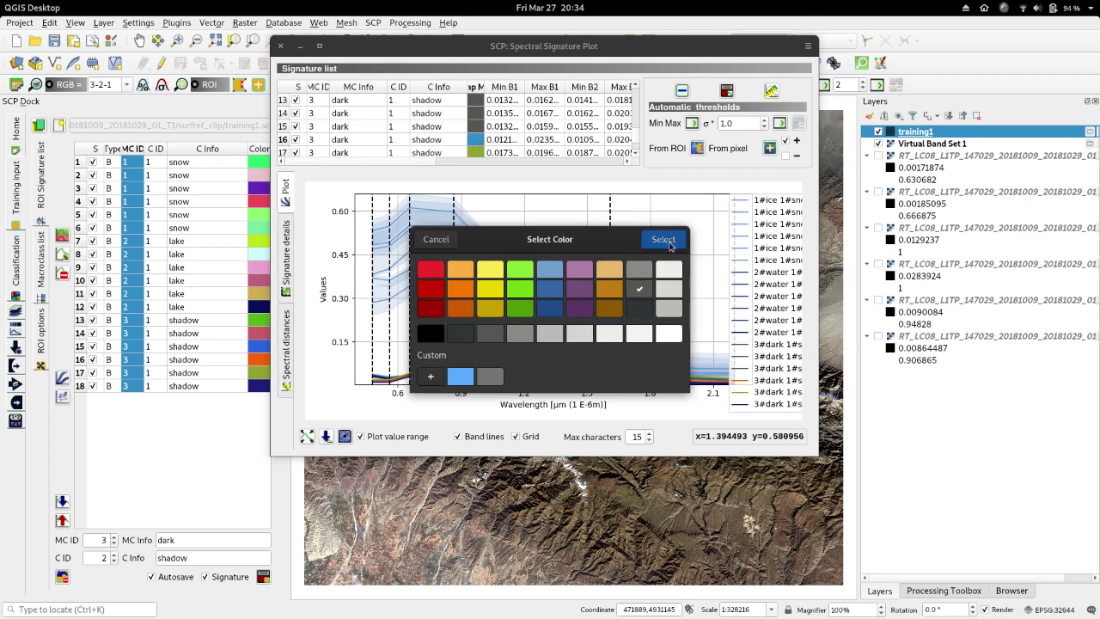
left_click(663, 240)
Set the color of the last two shadow signatures, rows 17 and 18 in the plot's signature list, to dark gray
scroll(554, 149, "down", 1)
scroll(554, 148, "down", 1)
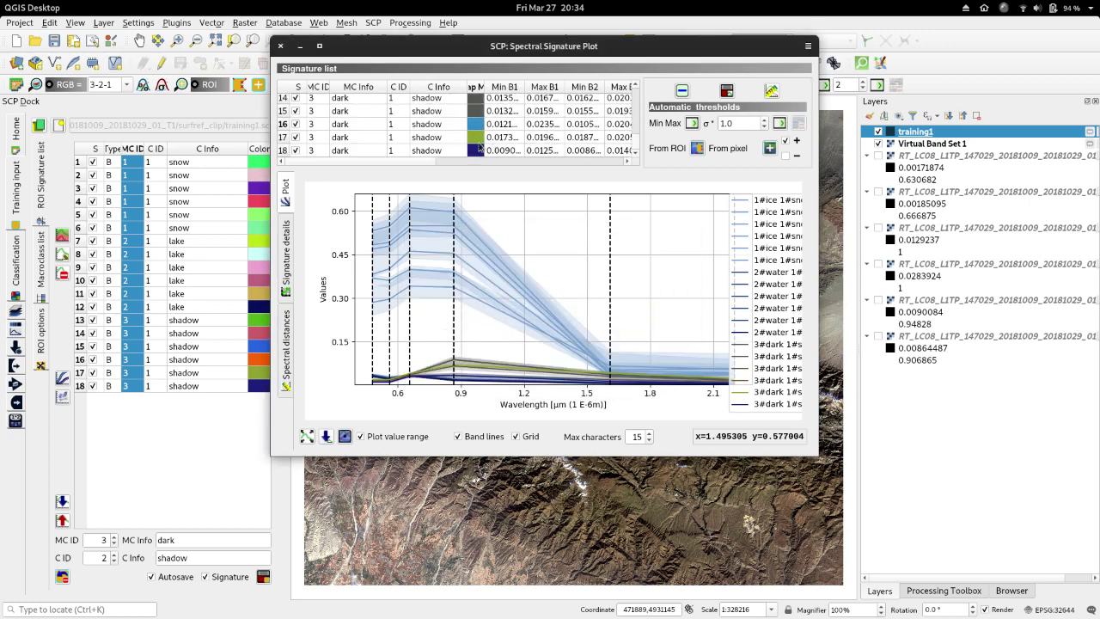
double_click(479, 147)
left_click(640, 289)
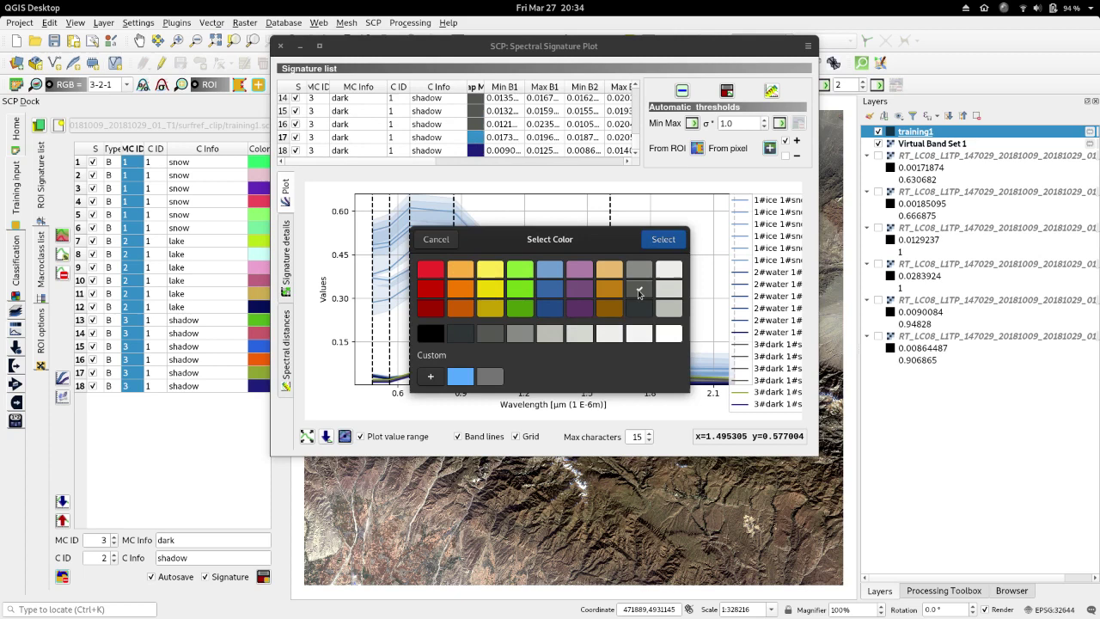
left_click(663, 240)
double_click(479, 150)
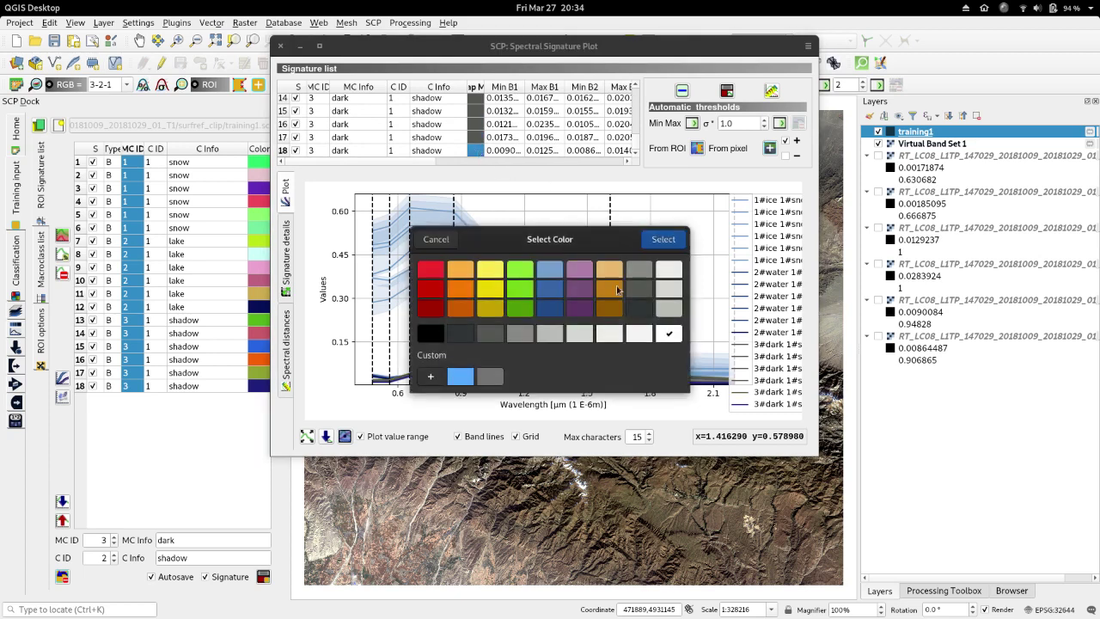
left_click(640, 291)
left_click(664, 240)
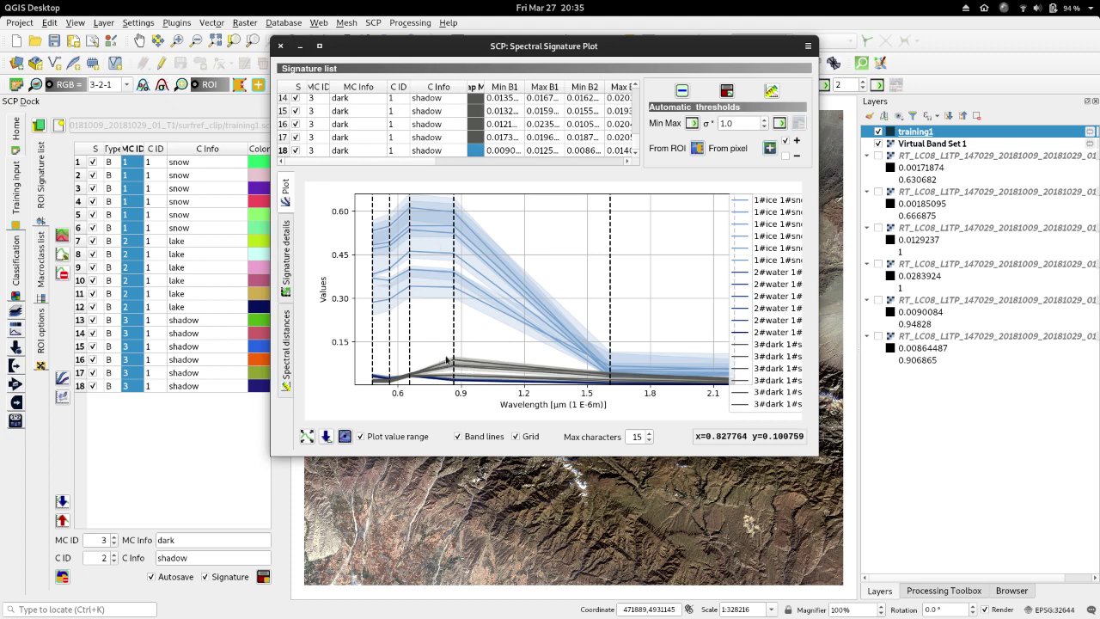
Close the spectral plot and merge the six snow signatures, rows 1 to 6, into one average signature
left_click(281, 48)
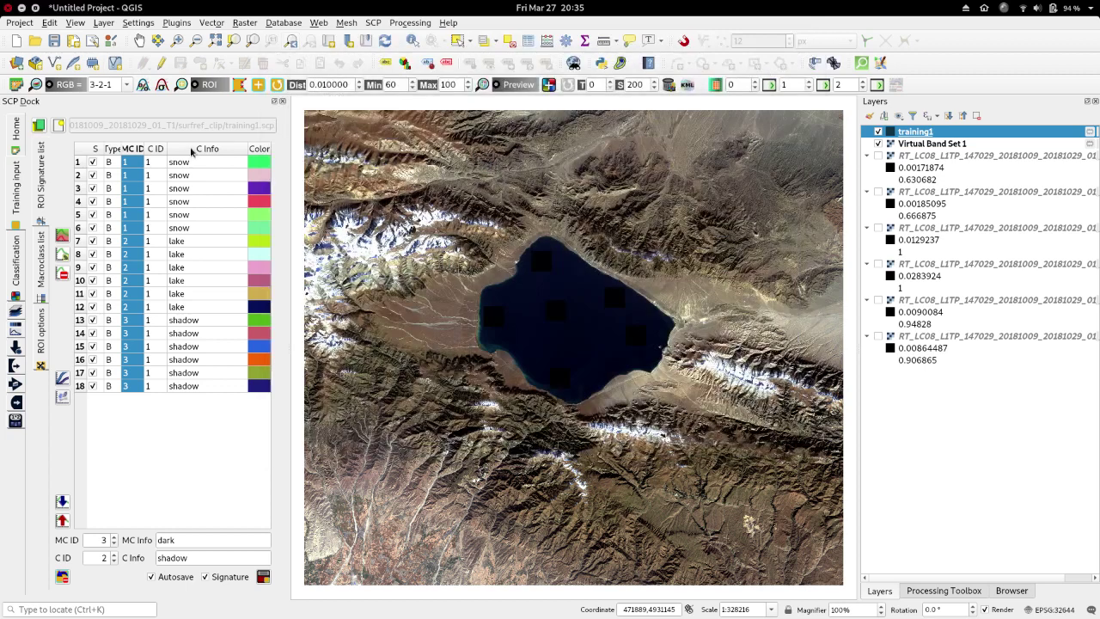
left_click(191, 161)
left_click(189, 229, "shift")
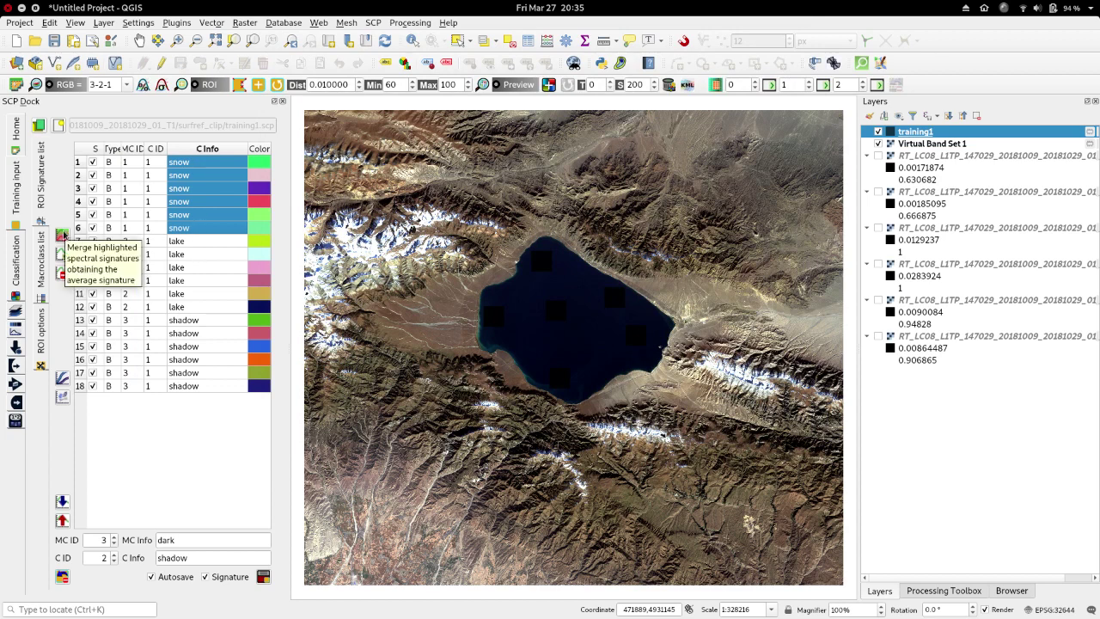
left_click(62, 234)
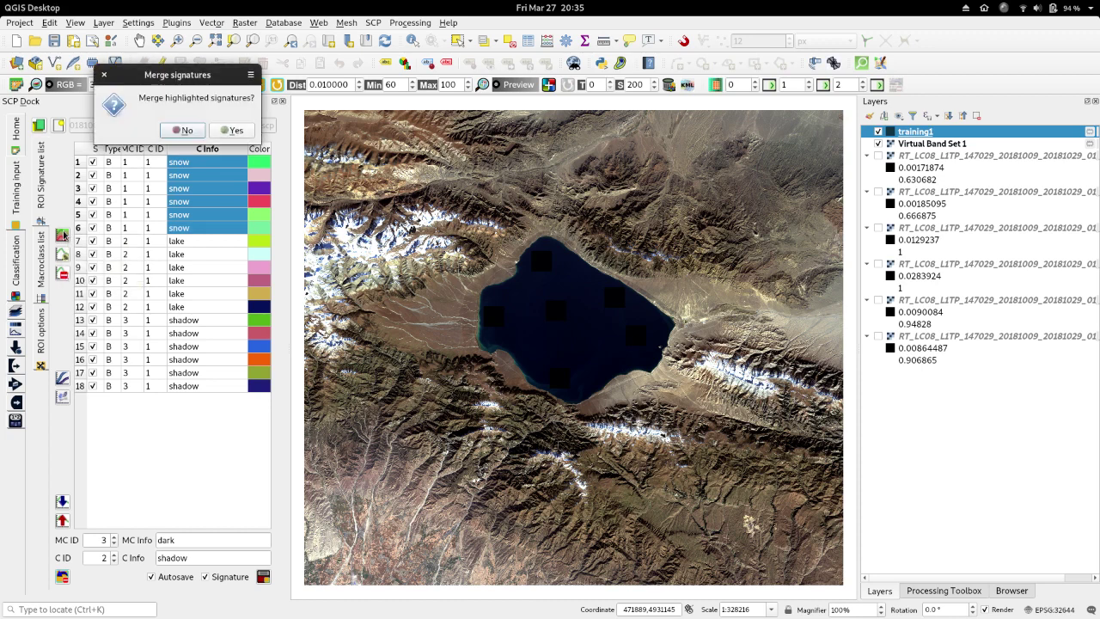
left_click(232, 131)
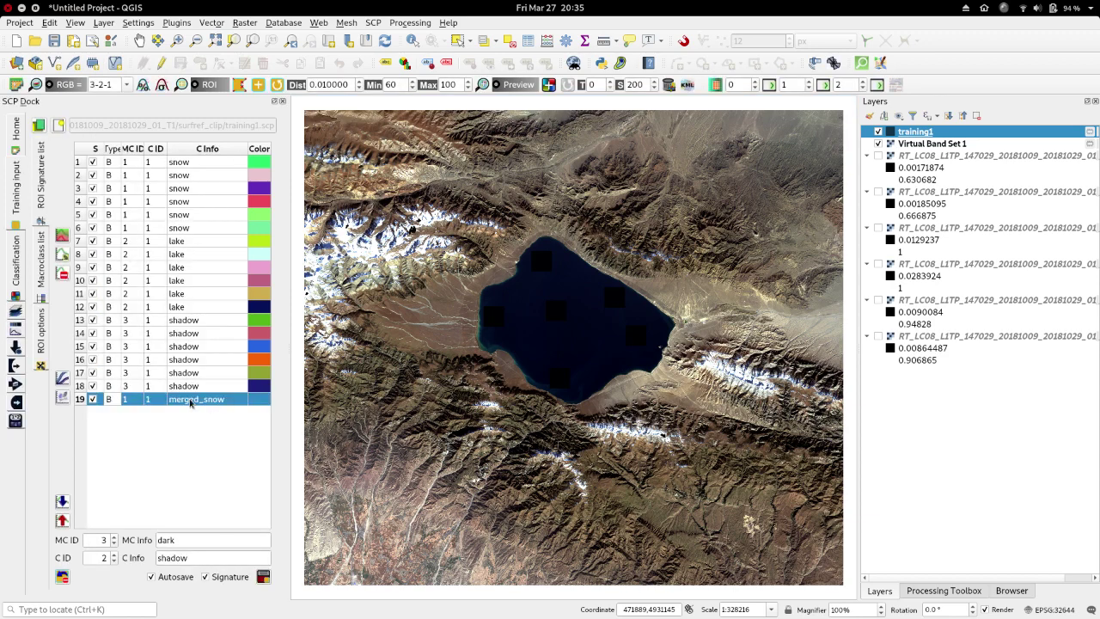
Merge the six lake signatures, rows 7 to 12, into one average signature
left_click(188, 243)
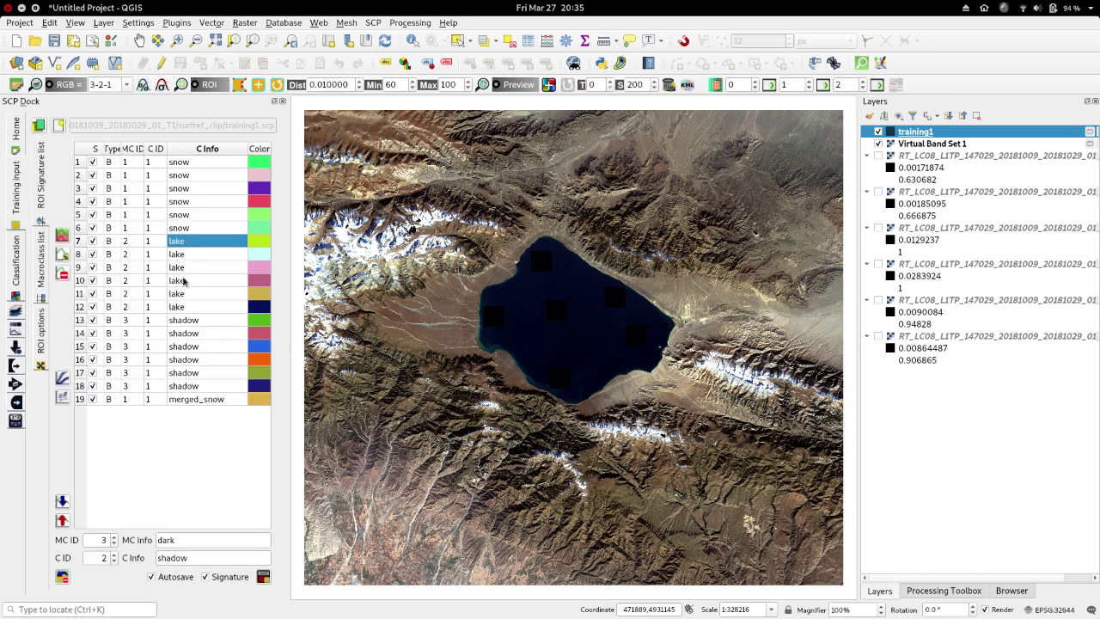
left_click(189, 308, "shift")
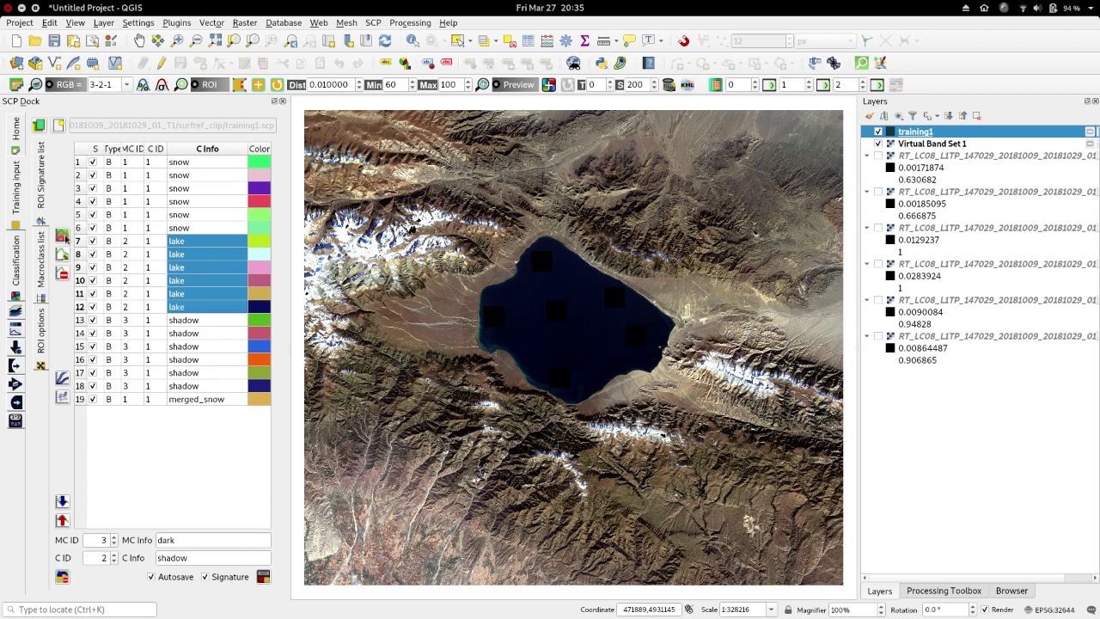
left_click(62, 236)
left_click(230, 130)
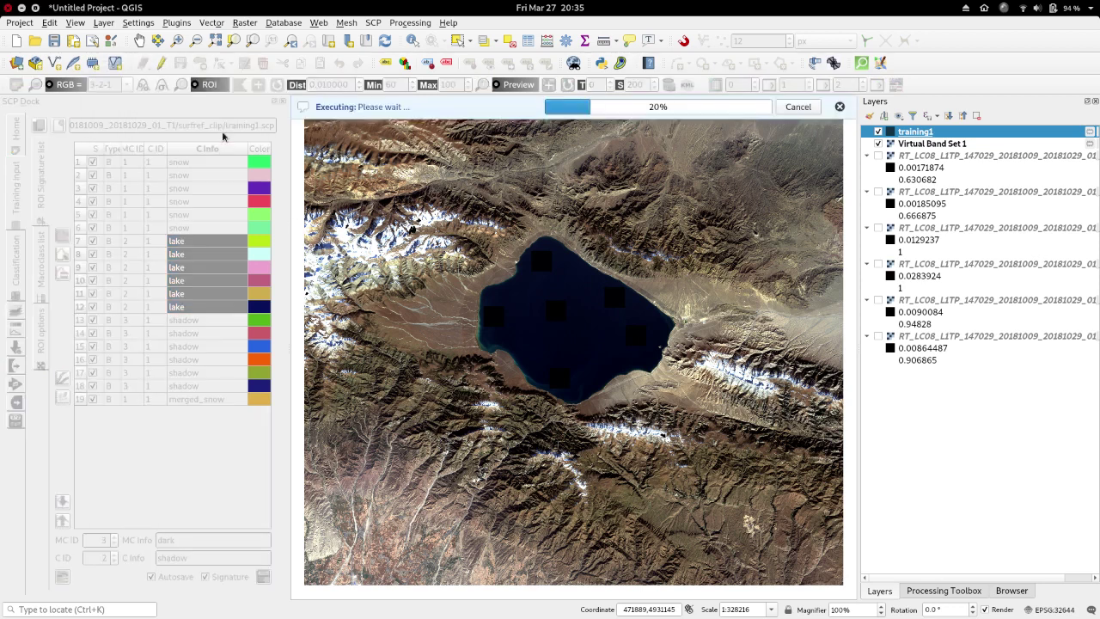
Merge the six shadow signatures, rows 13 to 18, into one average signature
left_click(210, 386)
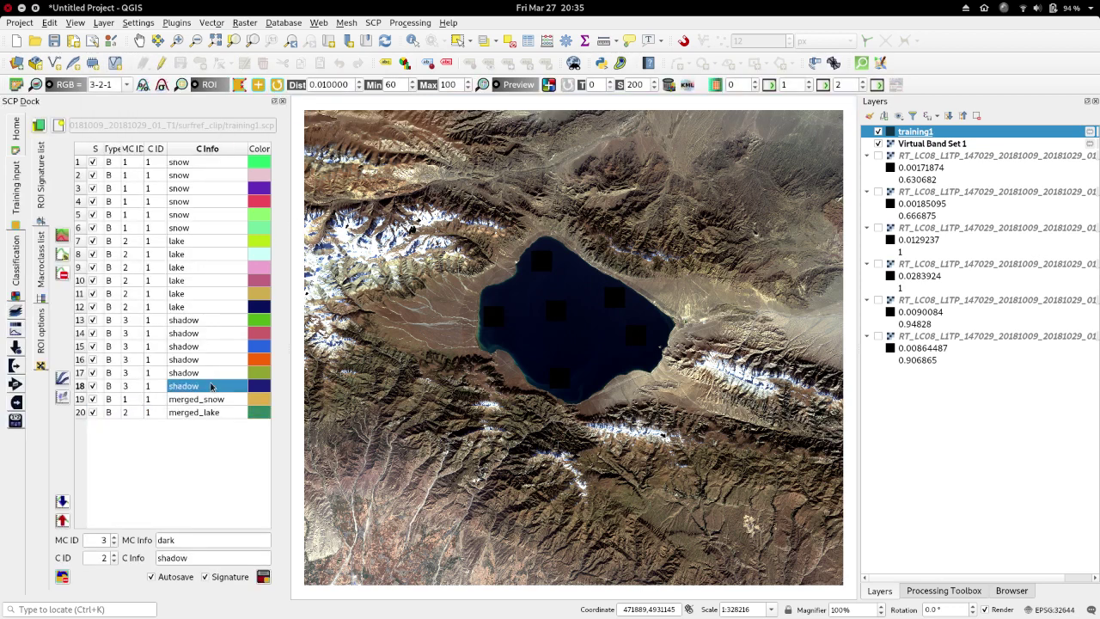
left_click(219, 325, "shift")
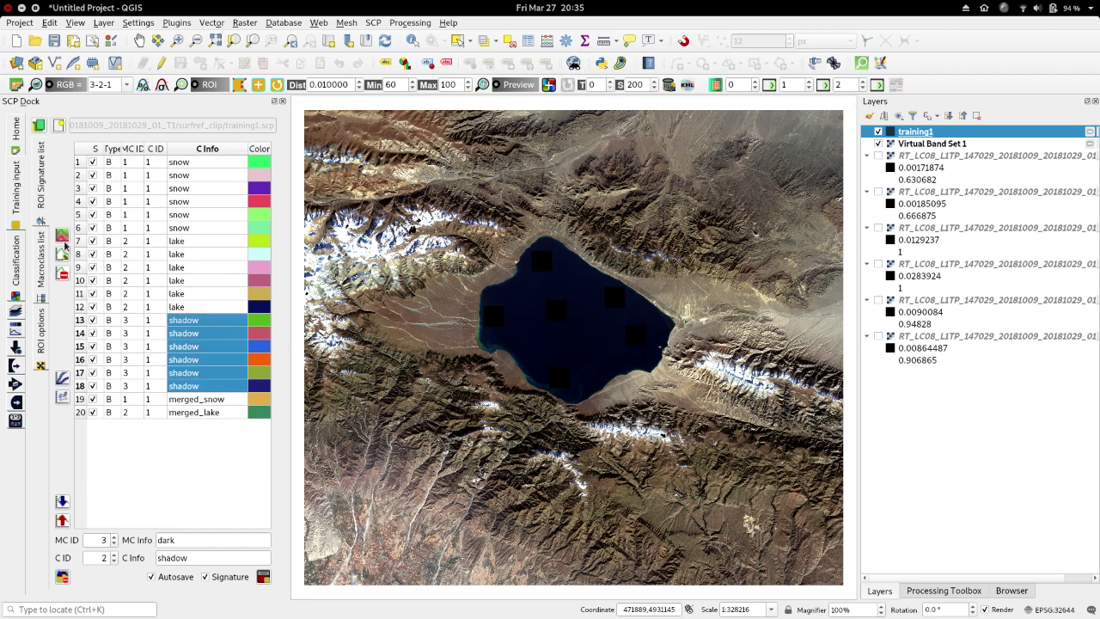
left_click(64, 253)
left_click(225, 131)
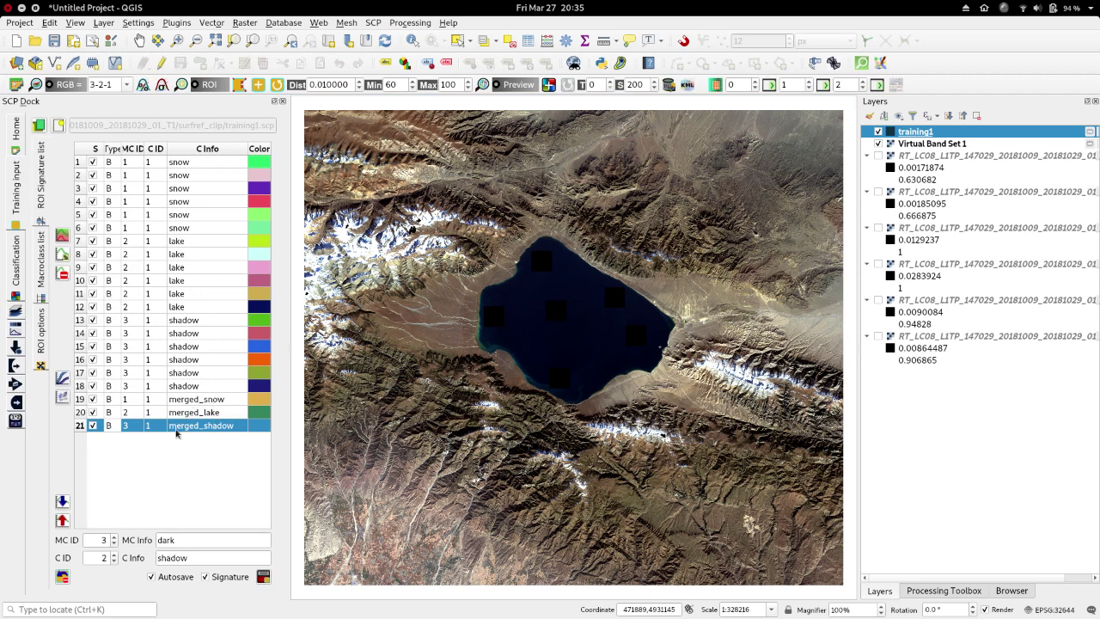
Calculate the signatures of the merged_snow, merged_lake and merged_shadow items
left_click(135, 401)
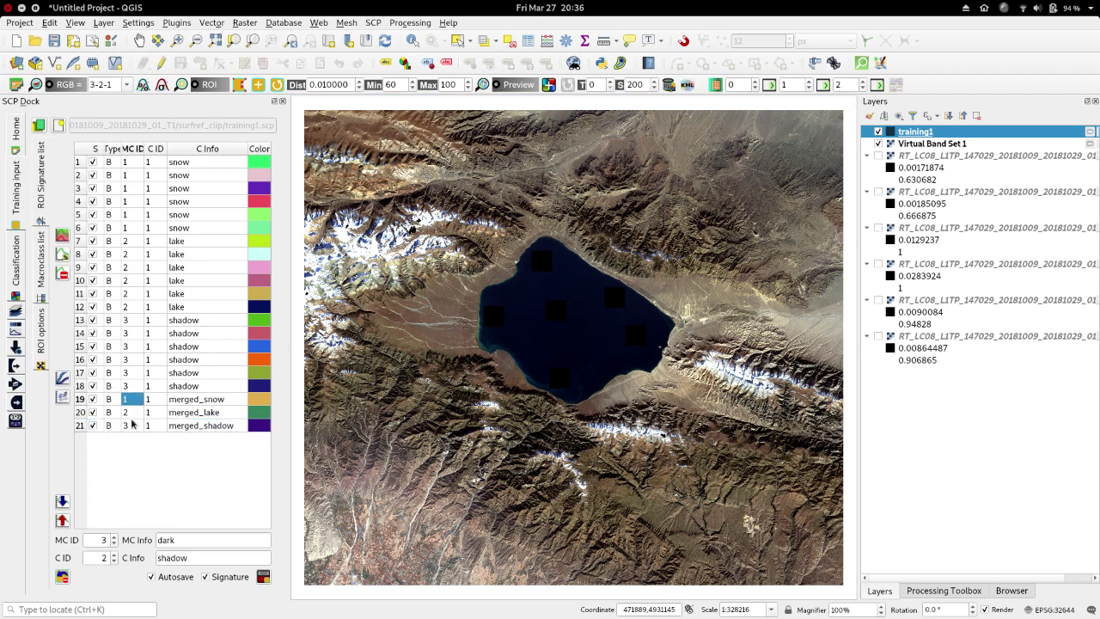
left_click(131, 426)
left_click(132, 412)
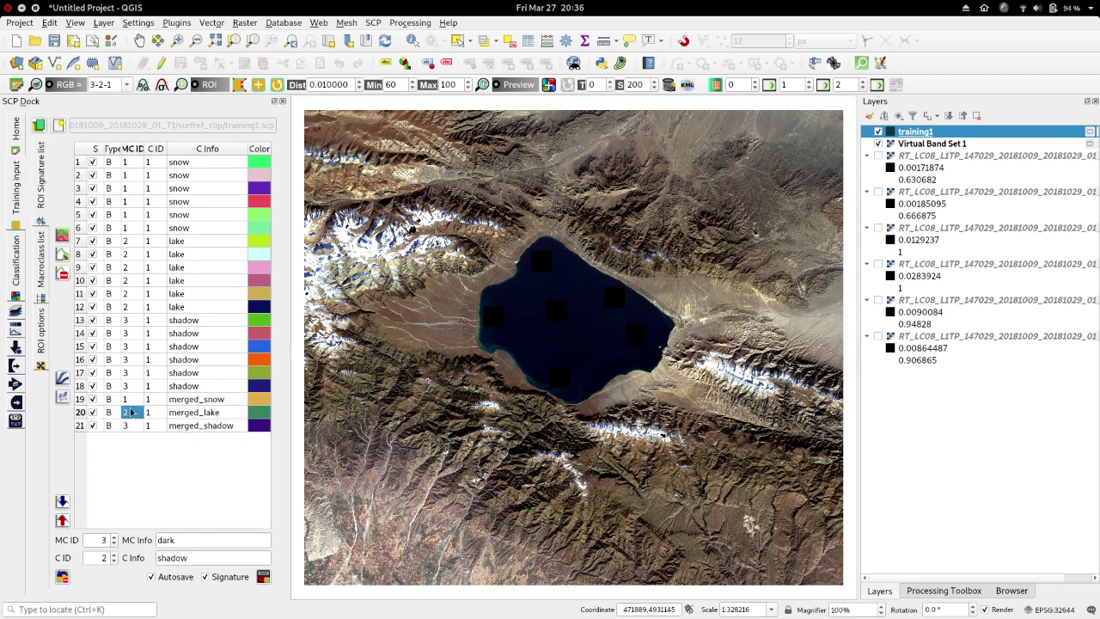
left_click(185, 427)
left_click(193, 400, "shift")
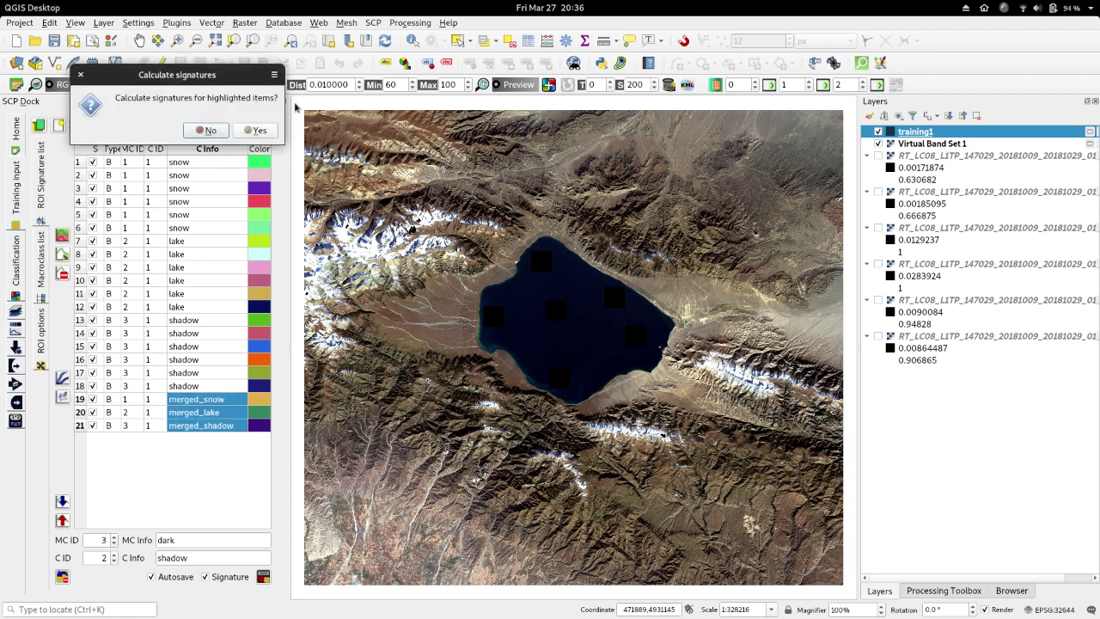
left_click(259, 130)
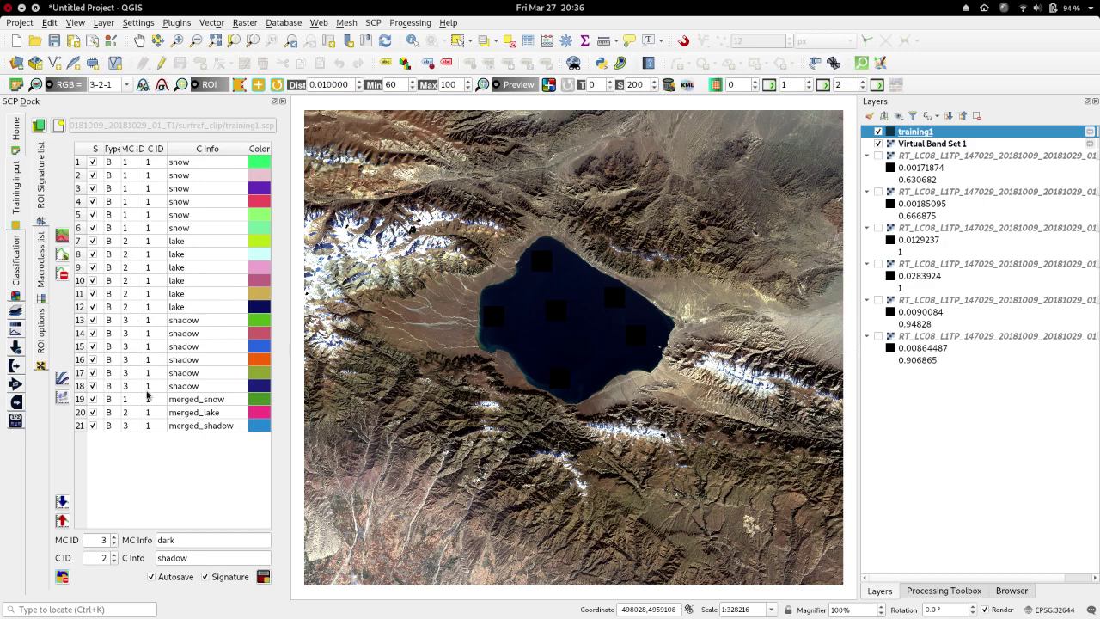
Add the merged_snow, merged_lake and merged_shadow signatures to the spectral signature plot
left_click(193, 427)
left_click(204, 401, "shift")
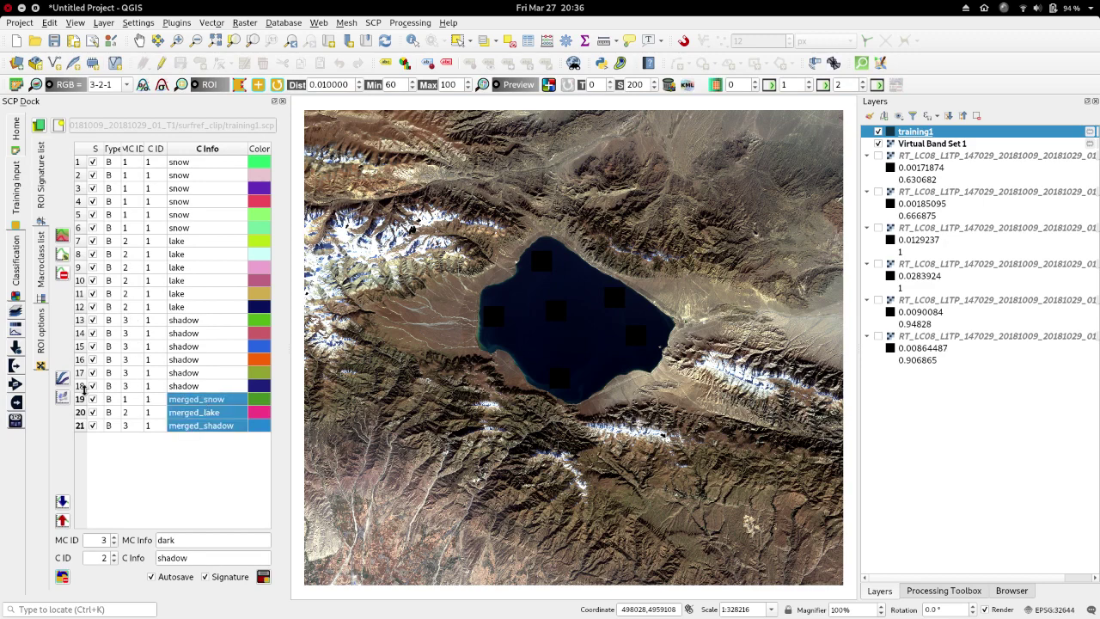
left_click(64, 378)
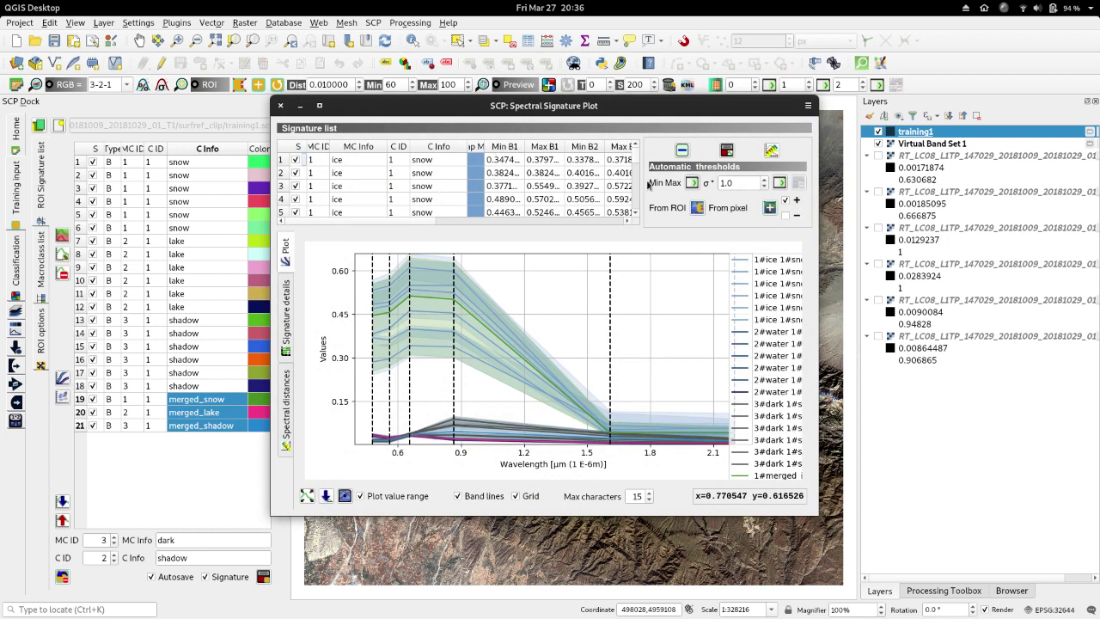
Remove the 18 individual signatures from the plot, keeping only the merged ones, and move the legend fully inside the plot area
left_click(544, 173)
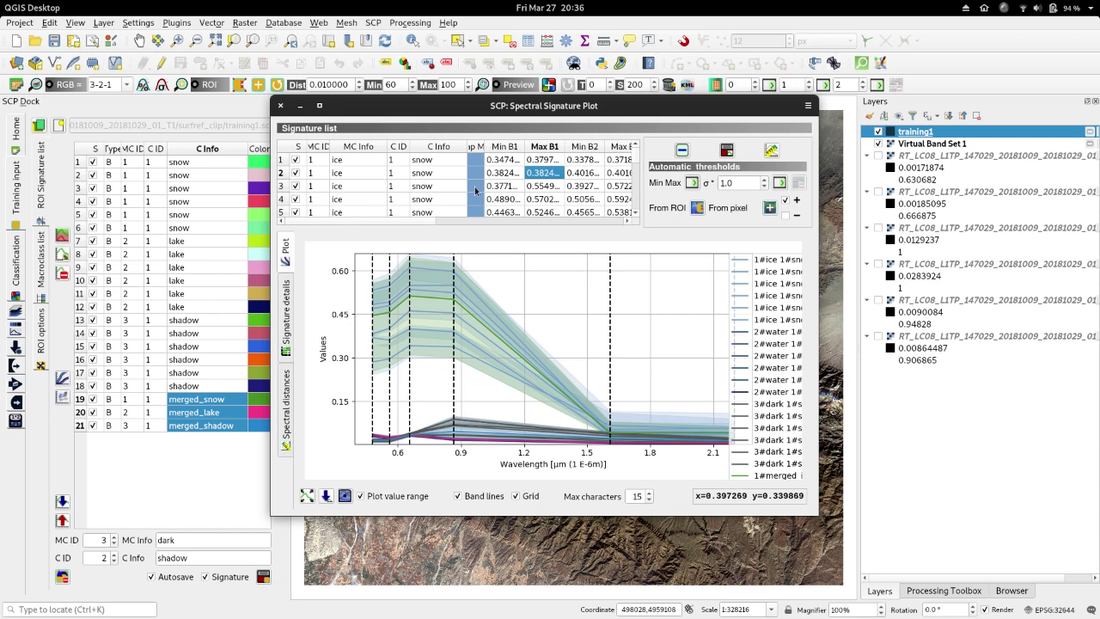
scroll(600, 181, "down", 5)
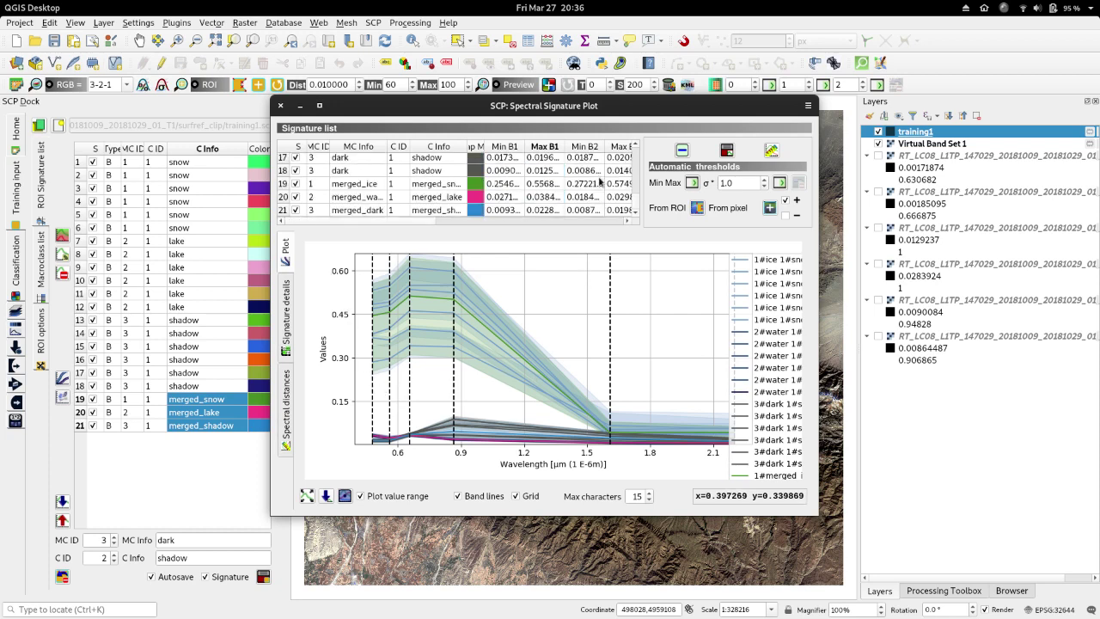
left_click(454, 176)
scroll(454, 176, "up", 5)
left_click(454, 168)
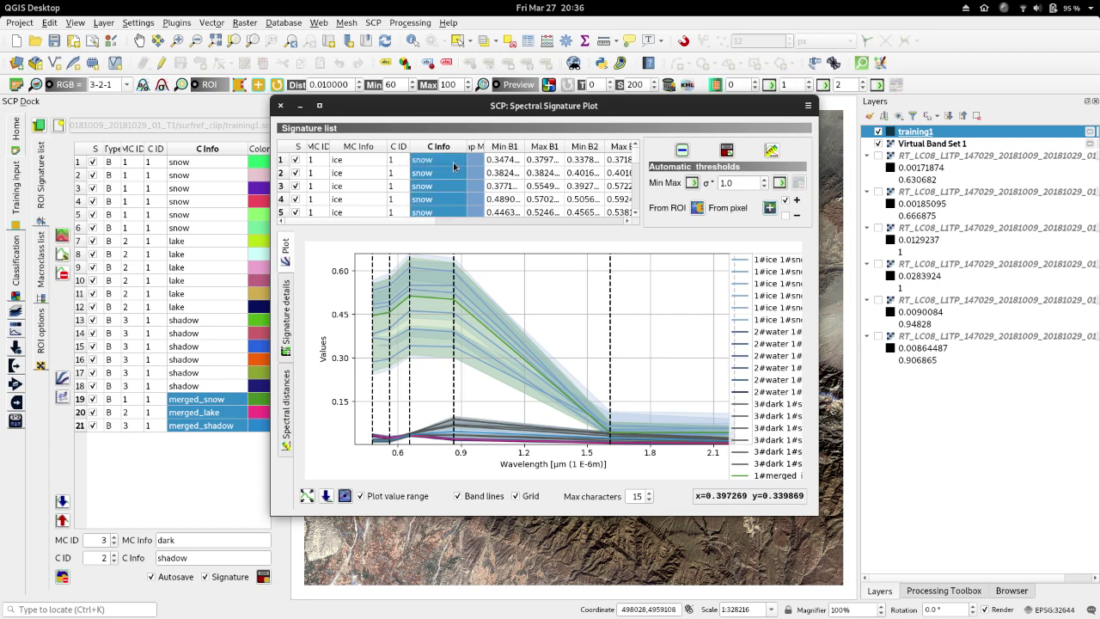
left_click(682, 151)
left_click(281, 130)
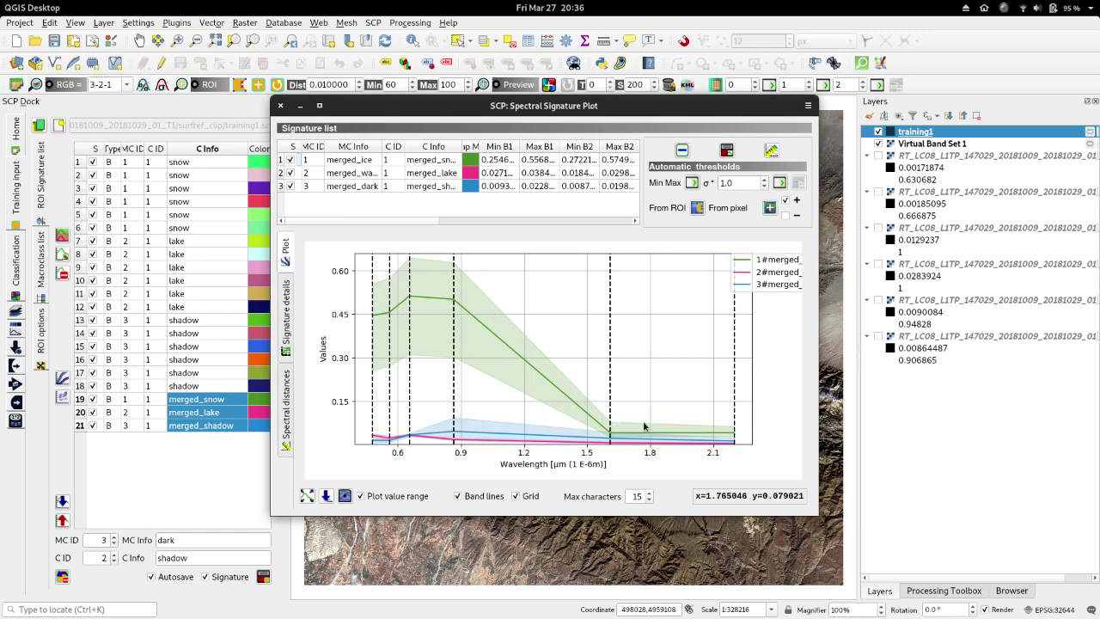
left_click_drag(774, 282, 664, 290)
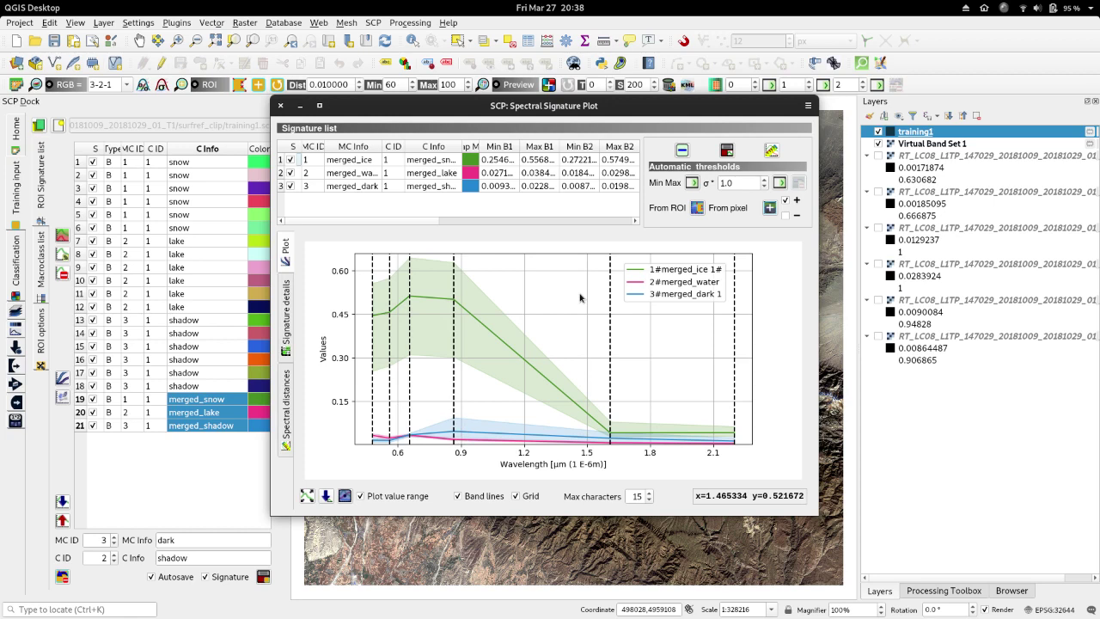
Calculate the spectral distances between all three merged signatures in the plot's signature list
left_click(435, 191)
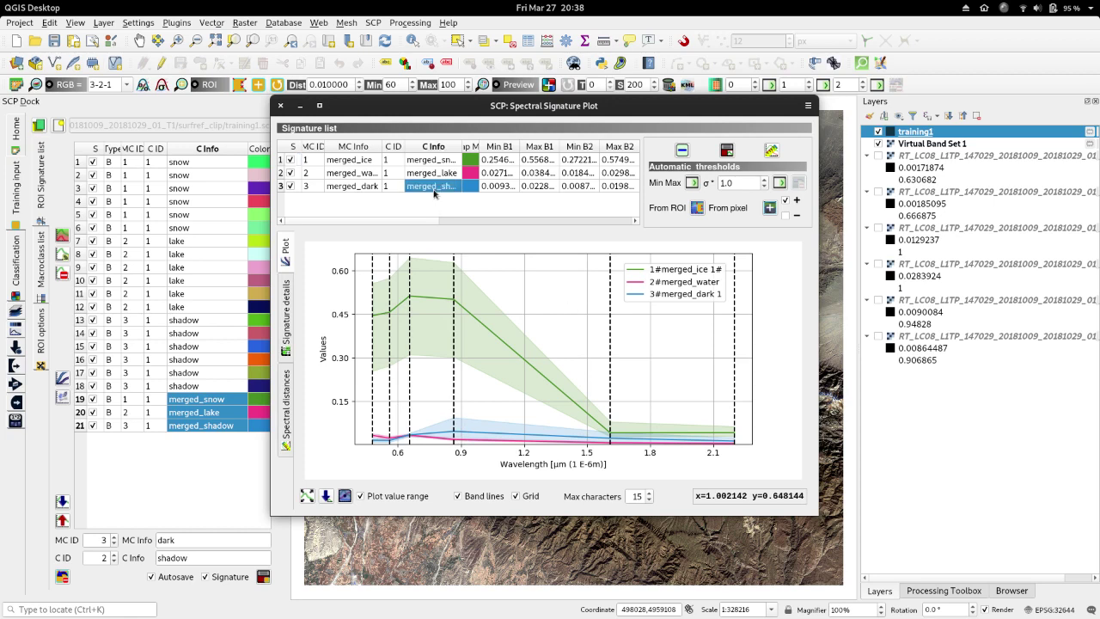
left_click(437, 160, "shift")
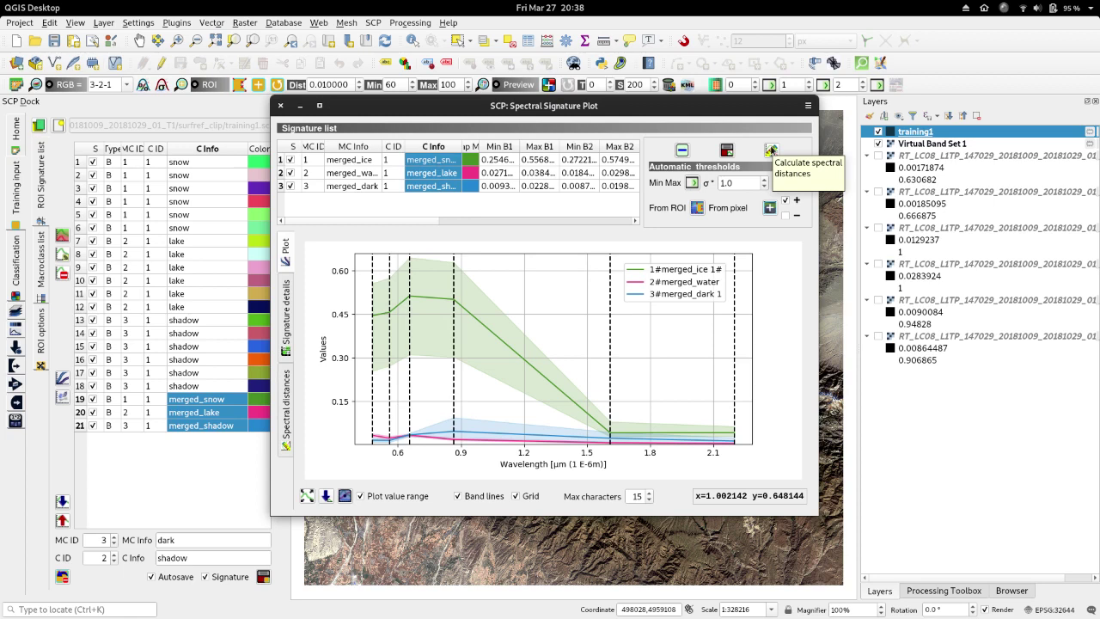
left_click(771, 151)
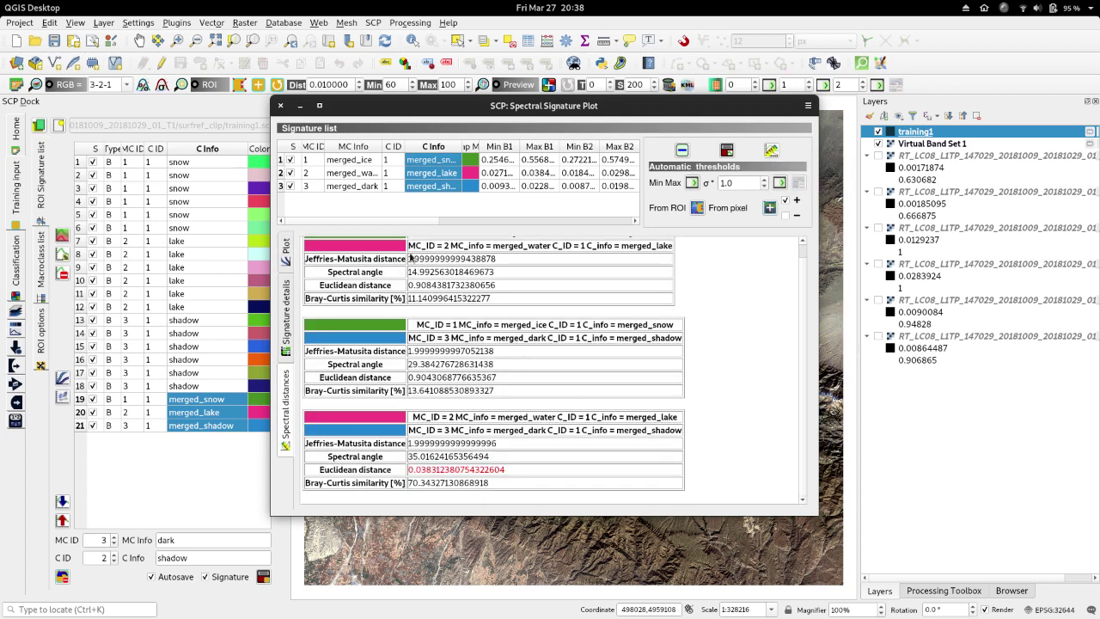
Examine the Jeffries-Matusita distance and spectral angle for merged snow against lake, and the Jeffries-Matusita distance for merged snow against shadow
scroll(392, 248, "up", 1)
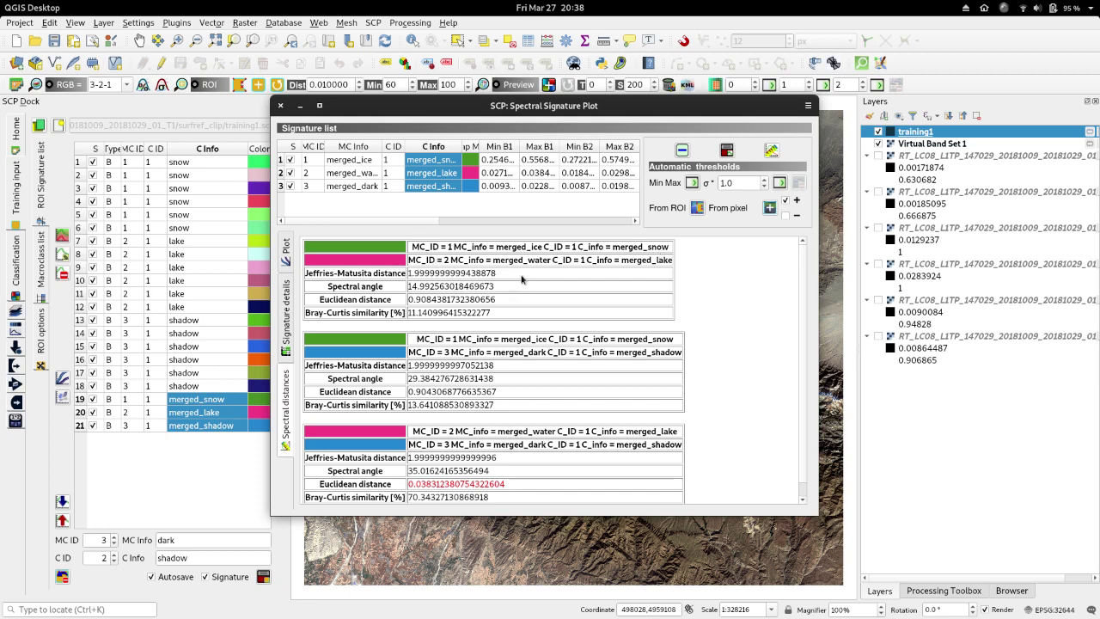
left_click_drag(521, 278, 410, 273)
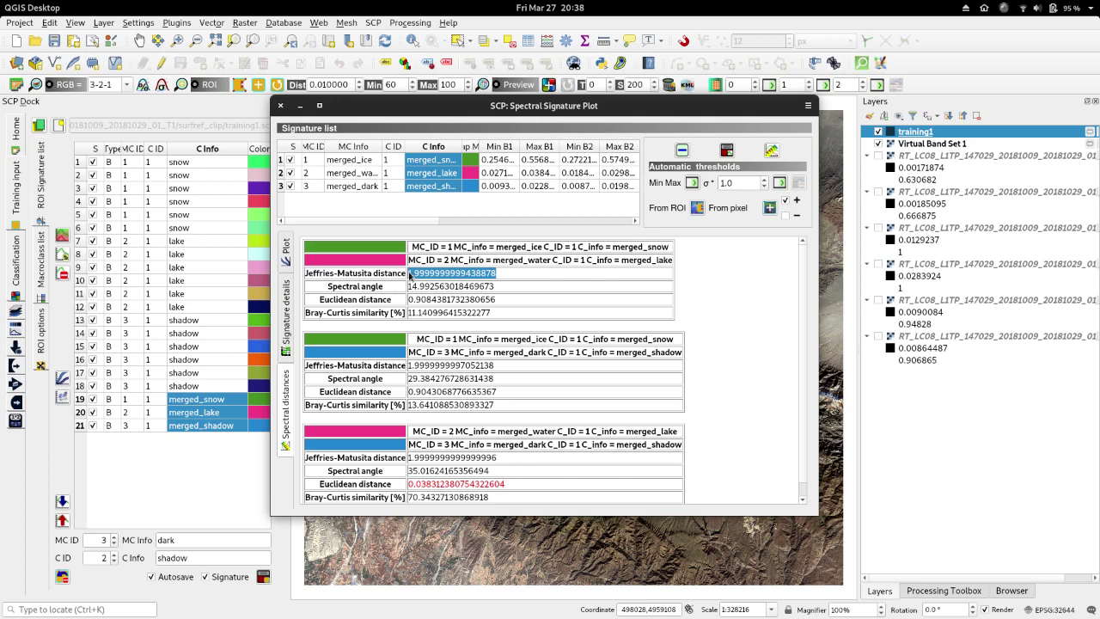
left_click(450, 292)
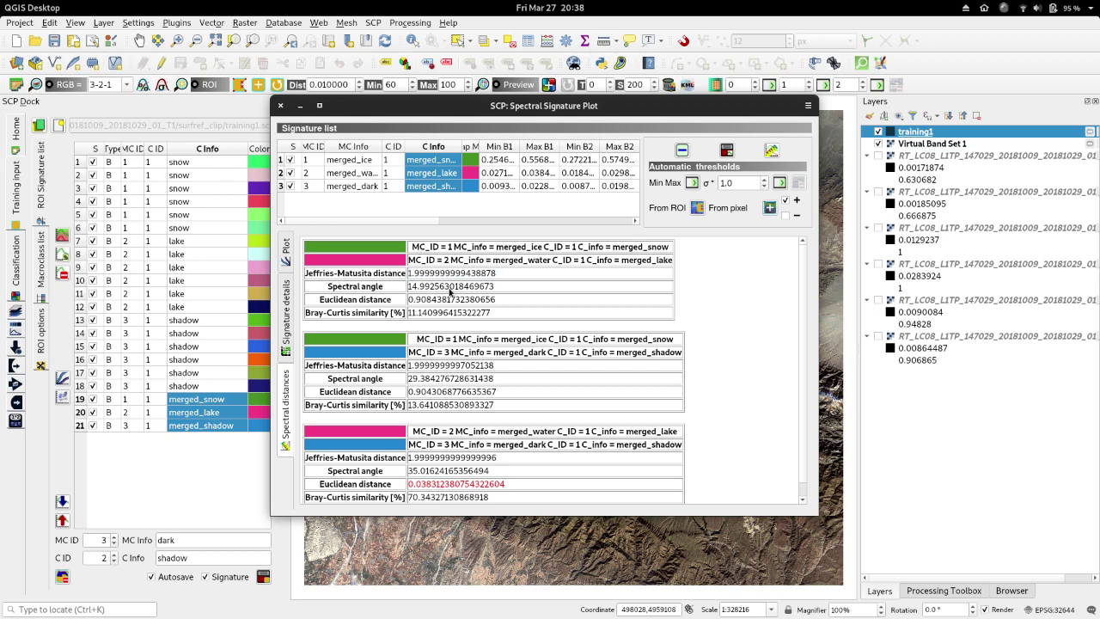
left_click_drag(513, 292, 408, 286)
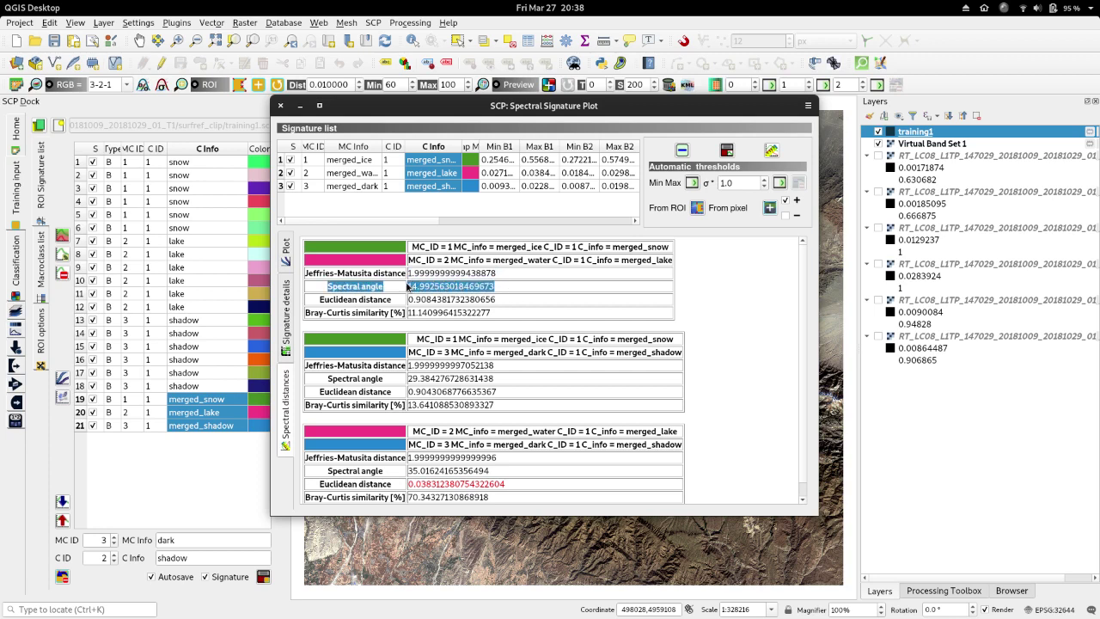
double_click(493, 275)
left_click_drag(508, 277, 402, 279)
left_click(473, 289)
left_click_drag(513, 288, 410, 286)
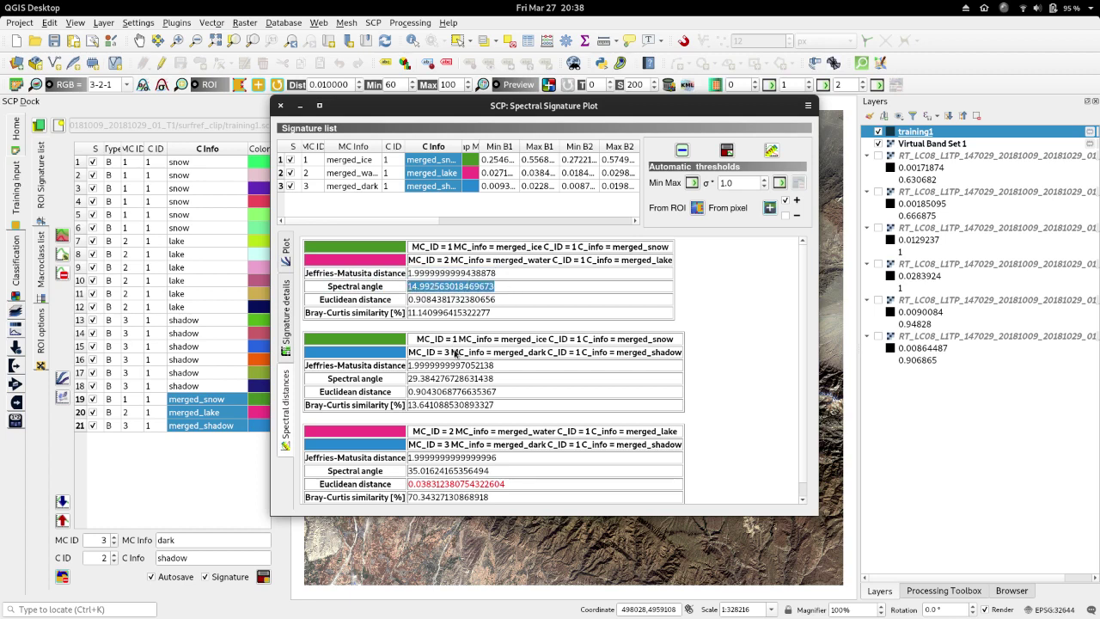
left_click(503, 389)
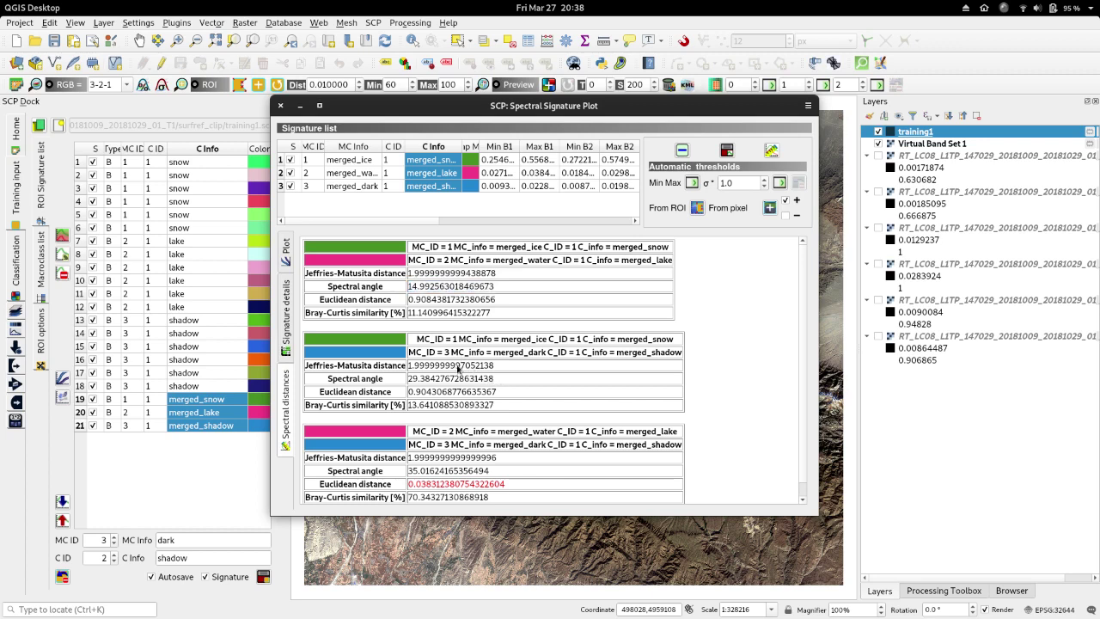
left_click_drag(503, 368, 411, 371)
left_click(411, 369)
scroll(411, 412, "down", 1)
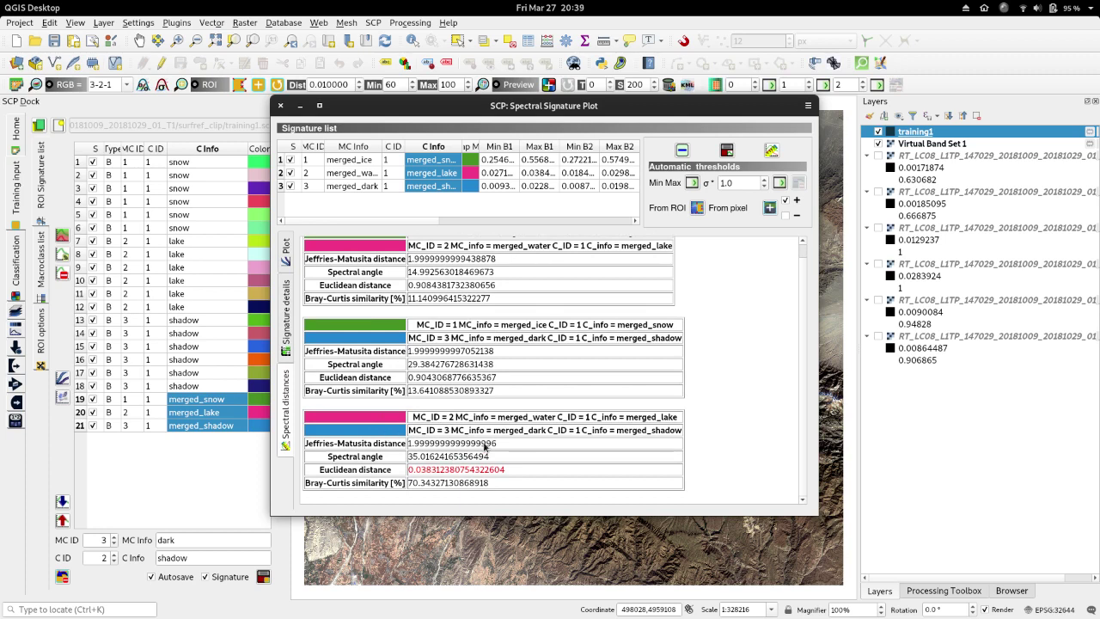
Examine the spectral distances between merged lake and merged shadow, especially the Euclidean distance highlighted in red
left_click_drag(486, 445, 435, 457)
left_click_drag(515, 472, 410, 474)
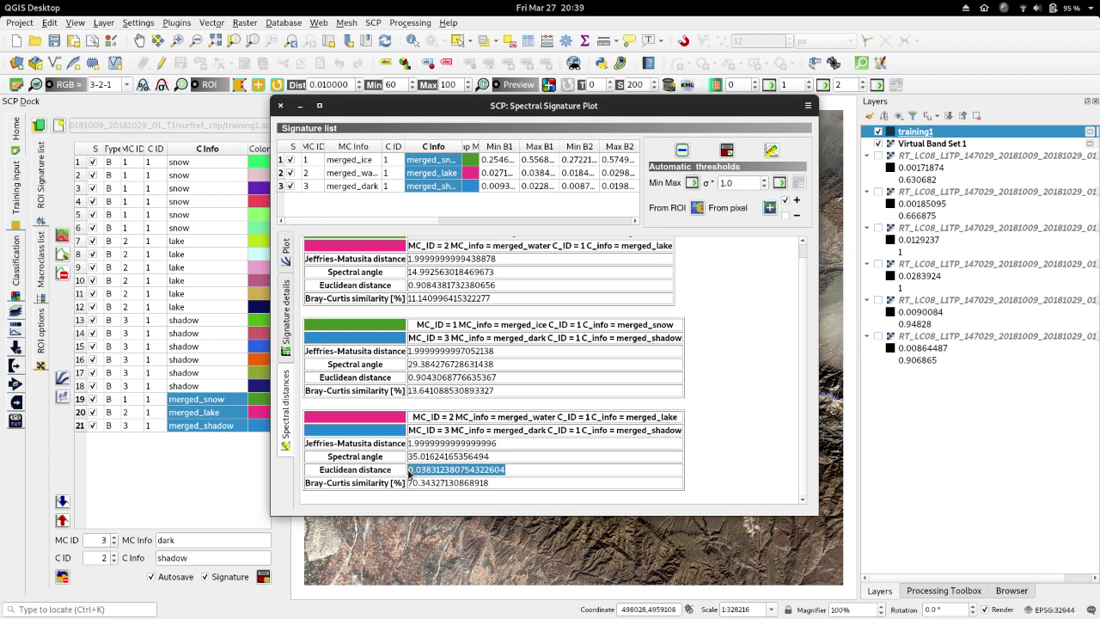
left_click(504, 470)
double_click(507, 470)
left_click(535, 464)
left_click_drag(517, 472, 405, 475)
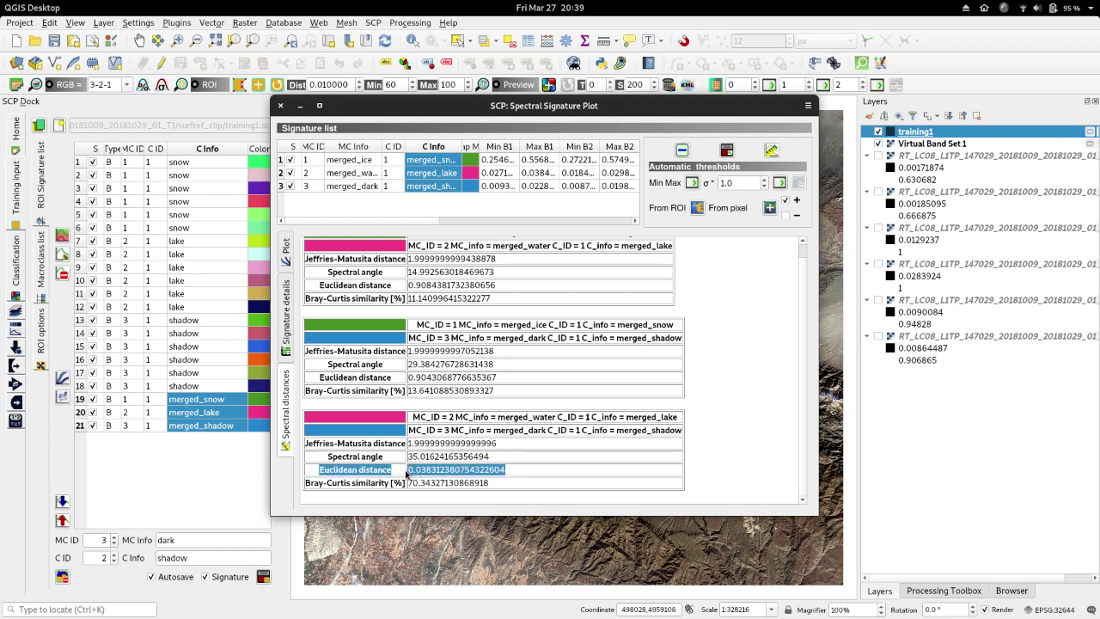
left_click(456, 419)
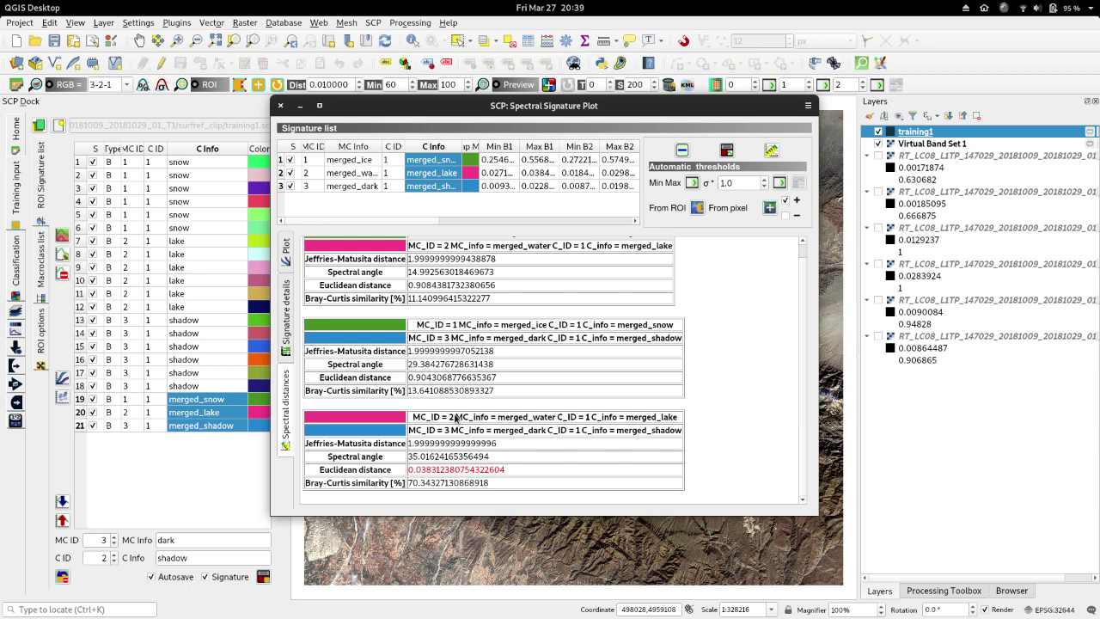
scroll(505, 301, "up", 1)
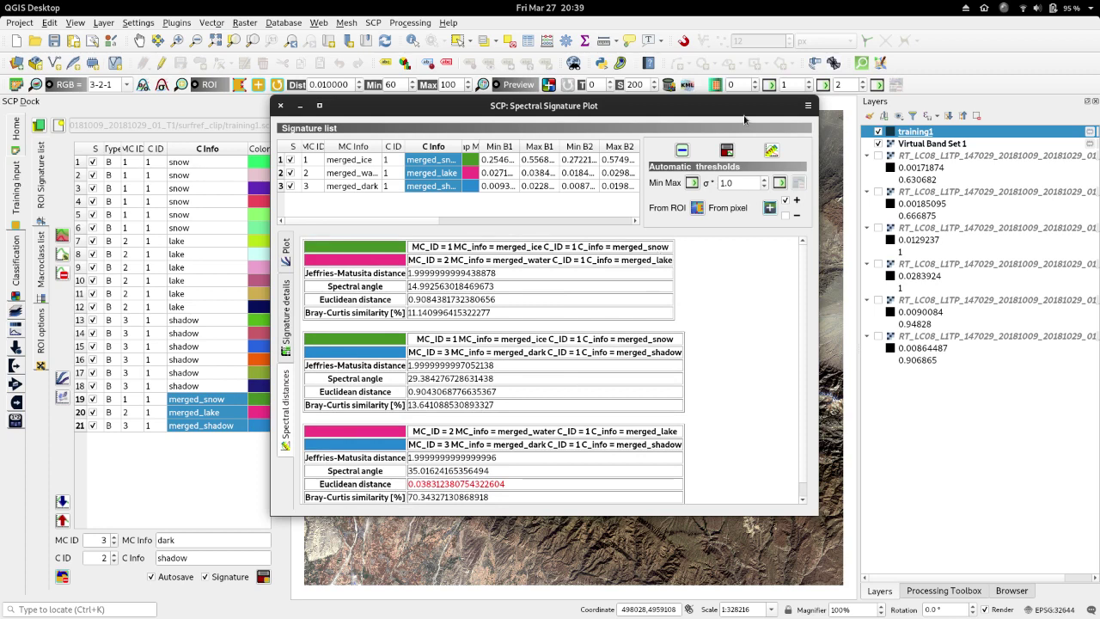
left_click(1005, 9)
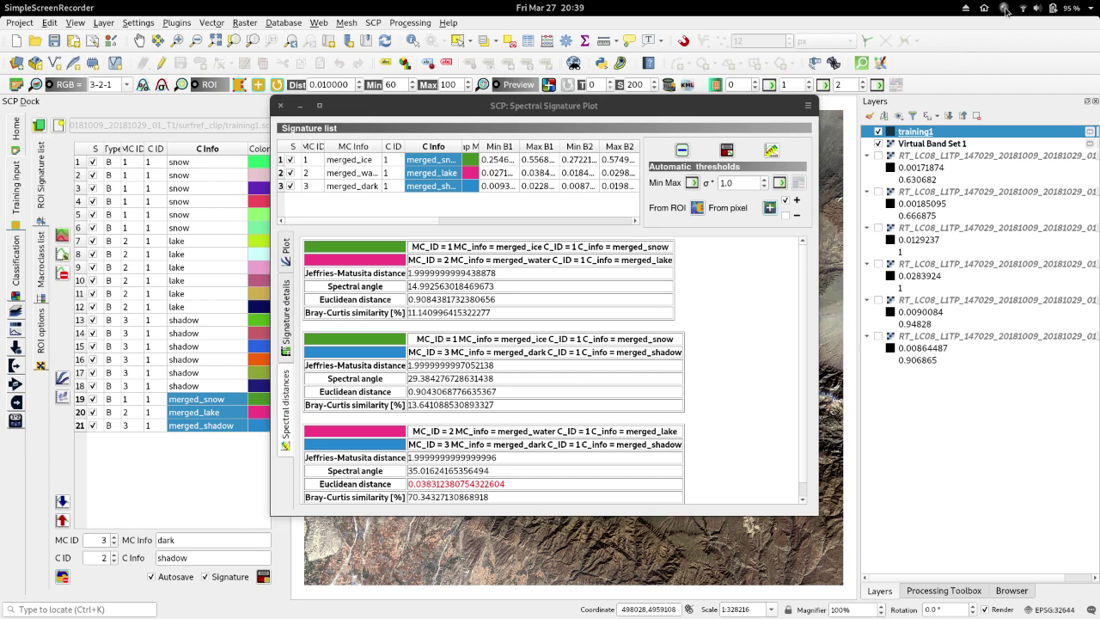